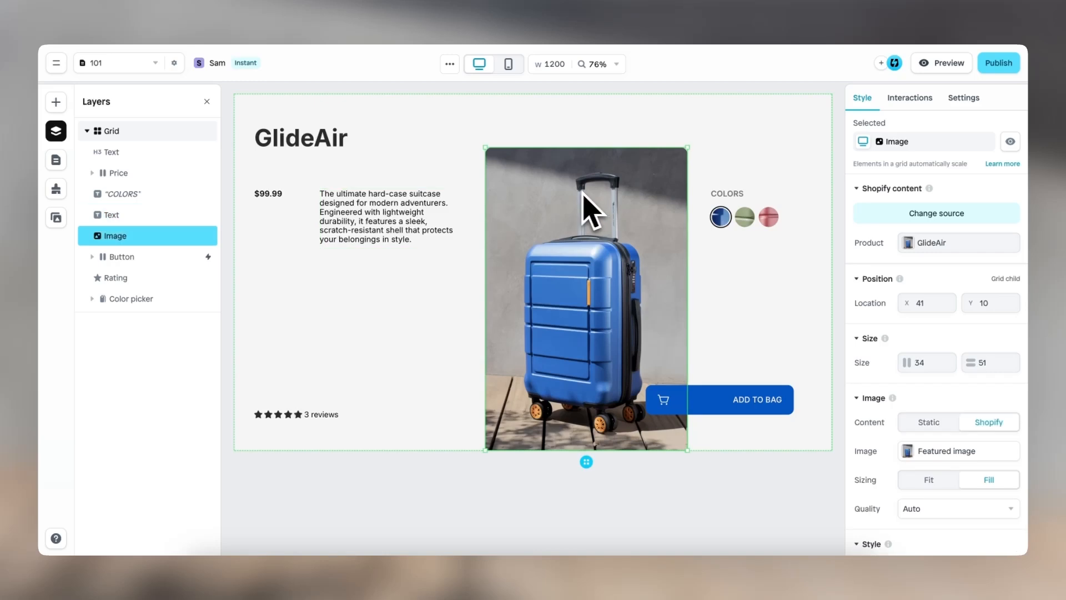
# Select the product section's grid and view the grid layouts available for insertion.
pyautogui.moveTo(486, 149)
pyautogui.mouseDown()
pyautogui.moveTo(568, 237)
pyautogui.moveTo(507, 209)
pyautogui.moveTo(507, 166)
pyautogui.moveTo(487, 148)
pyautogui.mouseUp()
pyautogui.click(387, 364)
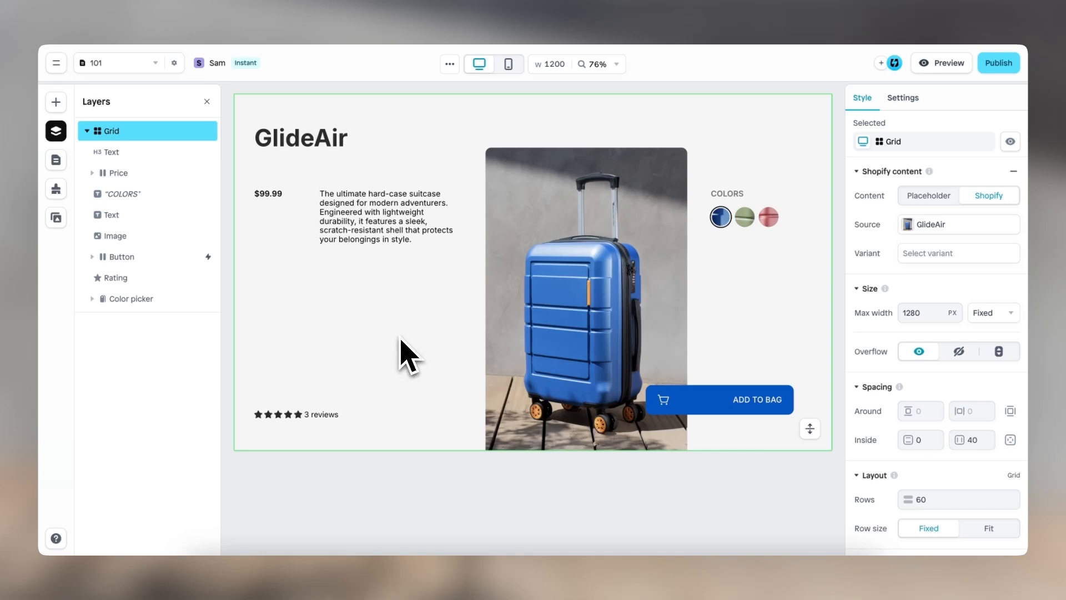
pyautogui.click(56, 102)
pyautogui.moveTo(147, 157)
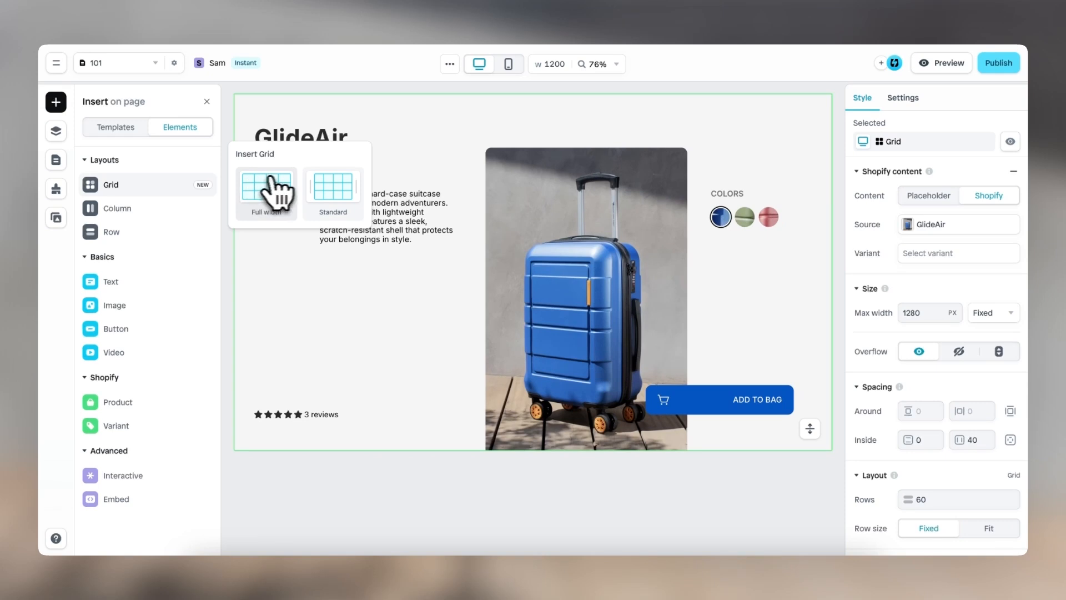
pyautogui.moveTo(347, 197); pyautogui.dragTo(710, 146)
# Preview the product page and try the green, red and blue suitcase color variants.
pyautogui.click(951, 64)
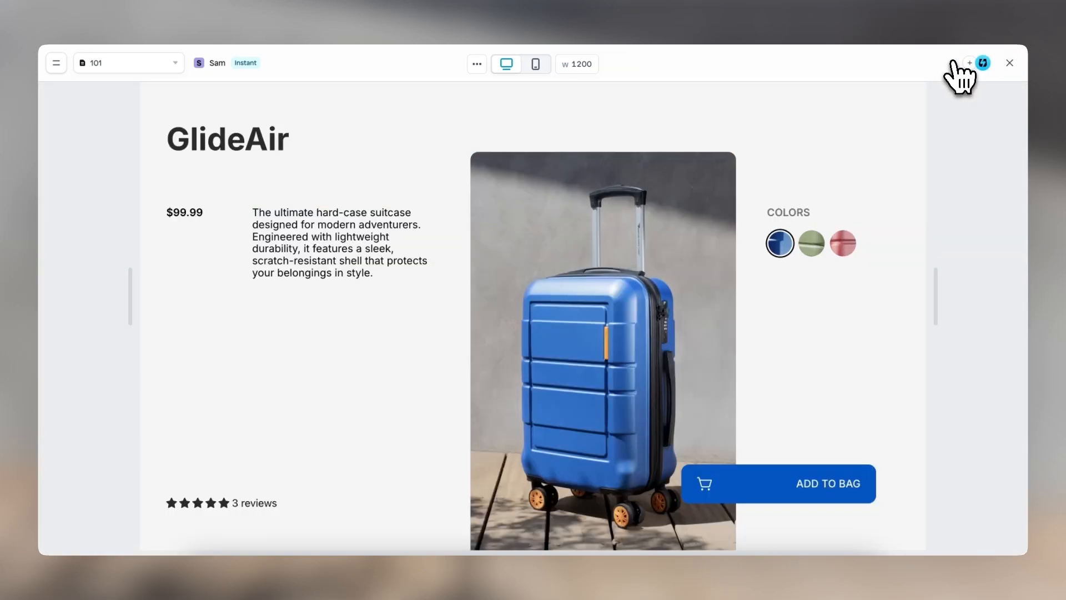
pyautogui.click(816, 242)
pyautogui.click(843, 244)
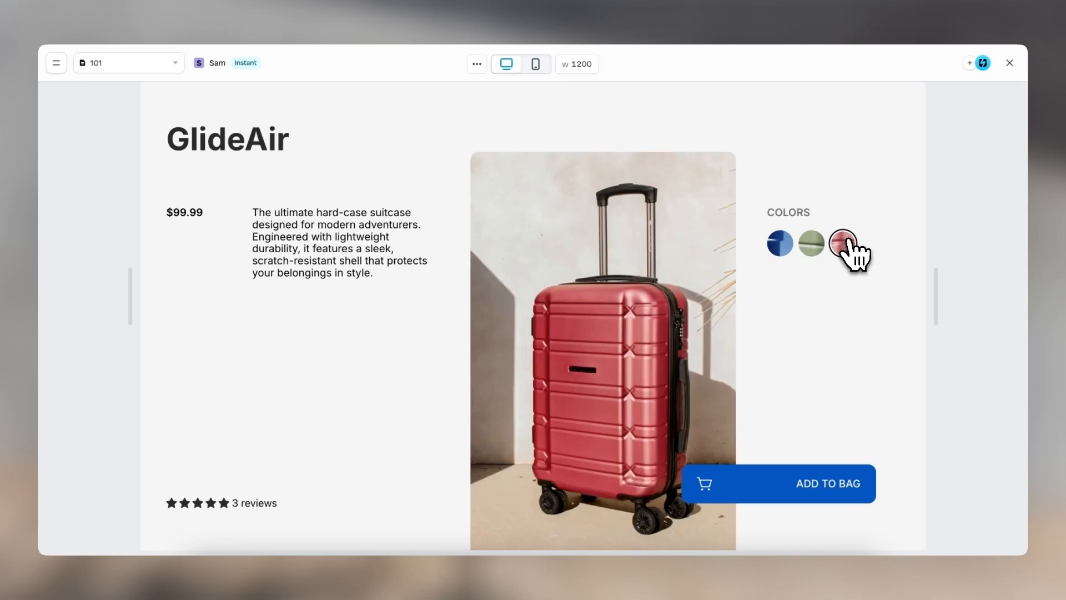
pyautogui.click(780, 243)
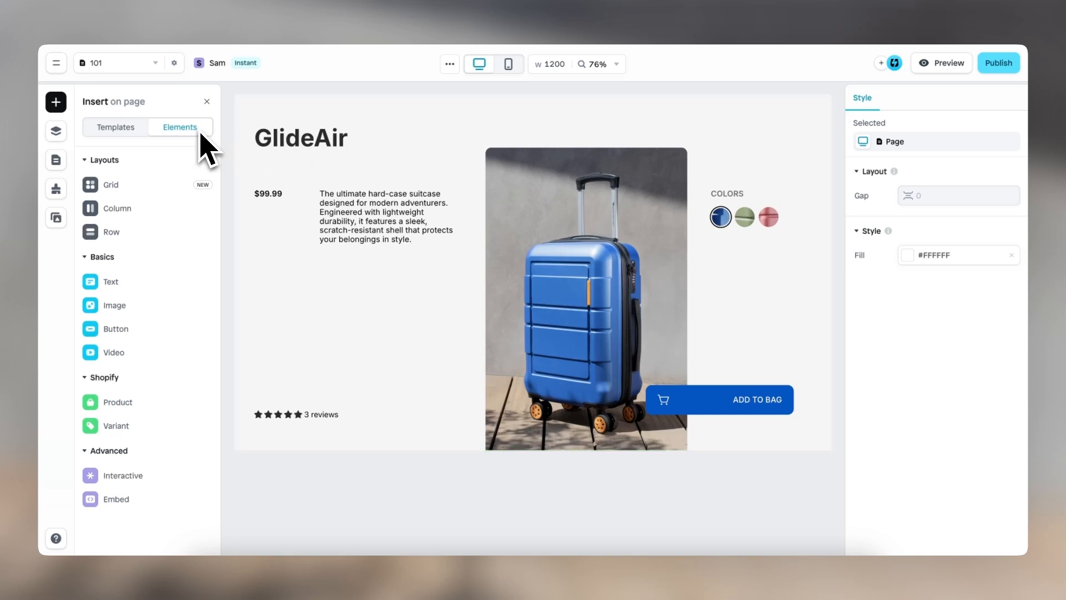
# Browse the insertable page elements, including the grid, video, product, interactive and embed options.
pyautogui.moveTo(180, 186)
pyautogui.moveTo(162, 351)
pyautogui.moveTo(161, 404)
pyautogui.moveTo(162, 475)
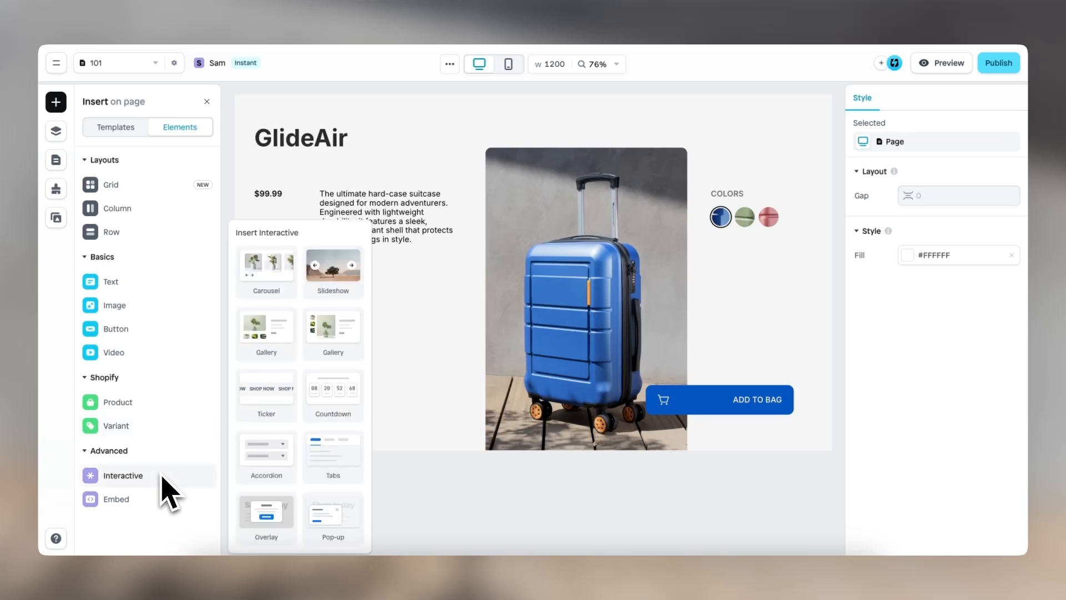
pyautogui.moveTo(162, 502)
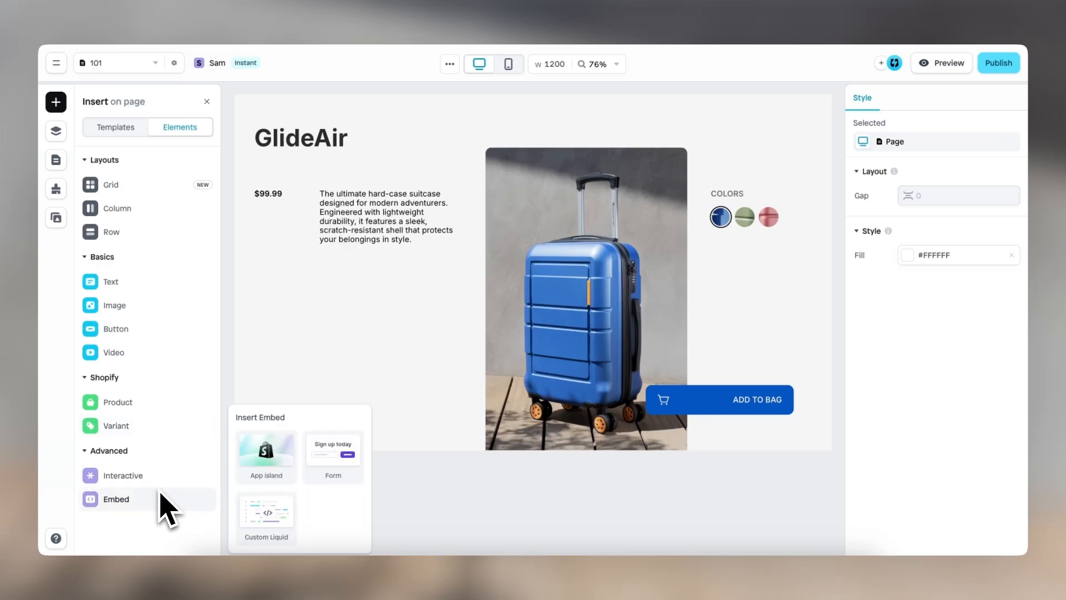
# Look through the landing page templates and close the template library.
pyautogui.click(146, 129)
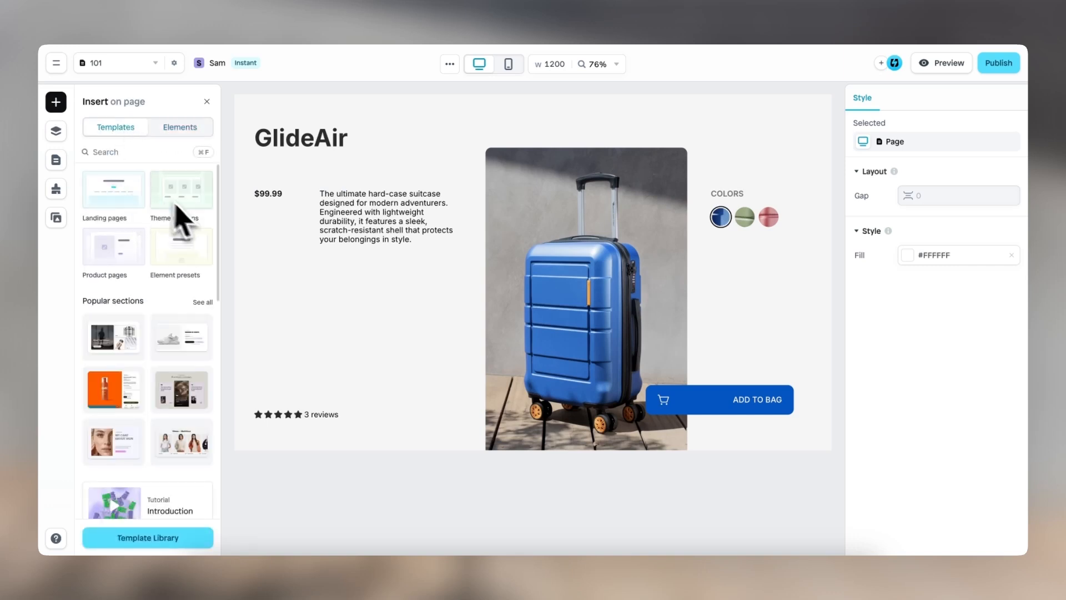
pyautogui.click(118, 194)
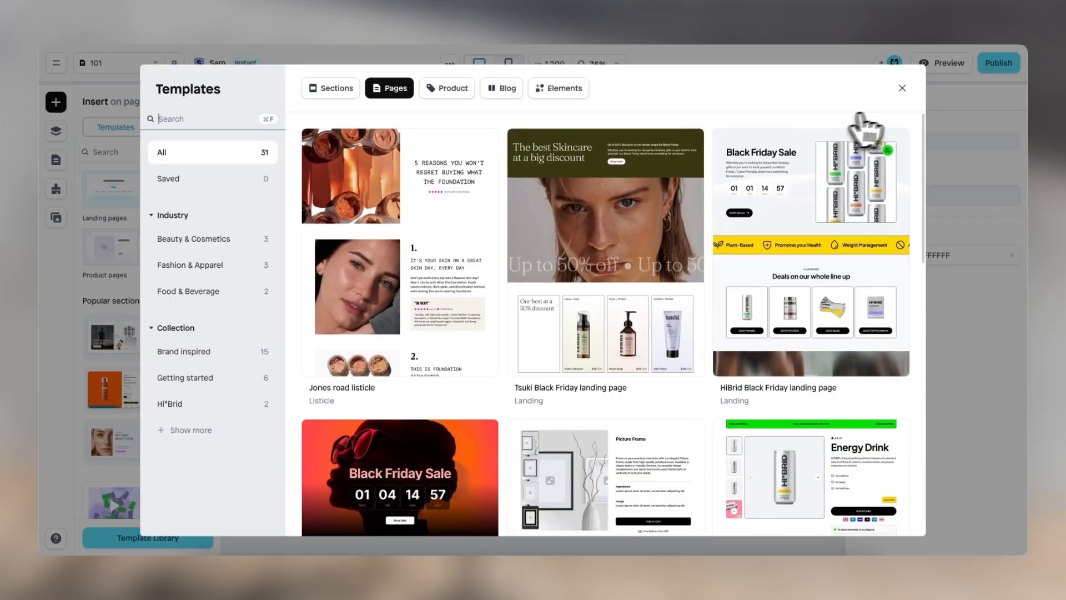
pyautogui.click(902, 88)
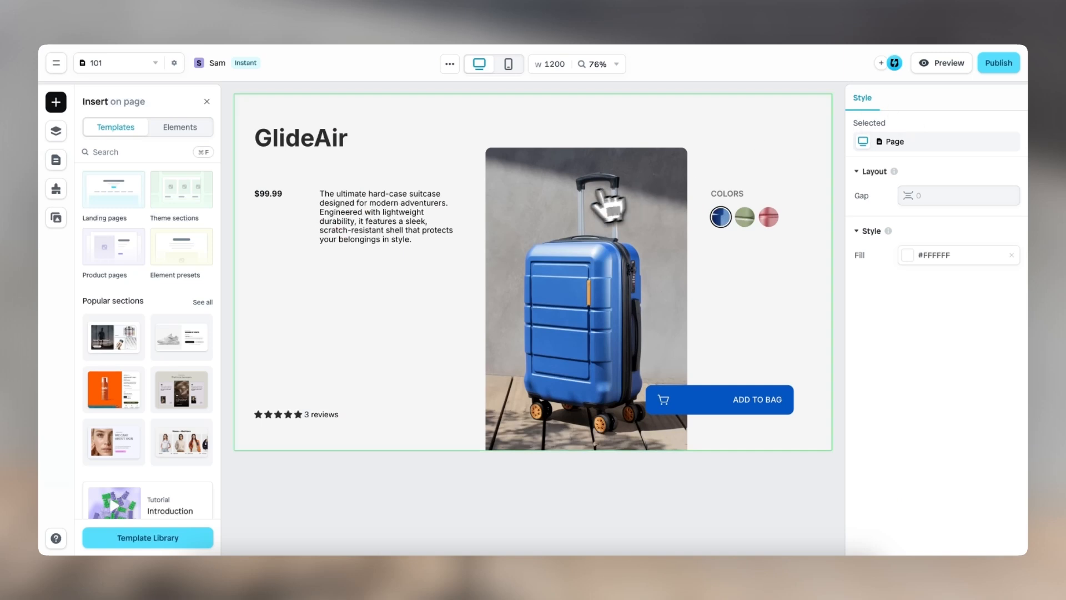
# Show the page's layer structure, expand the Grid and Price layers, and select the price text.
pyautogui.click(55, 132)
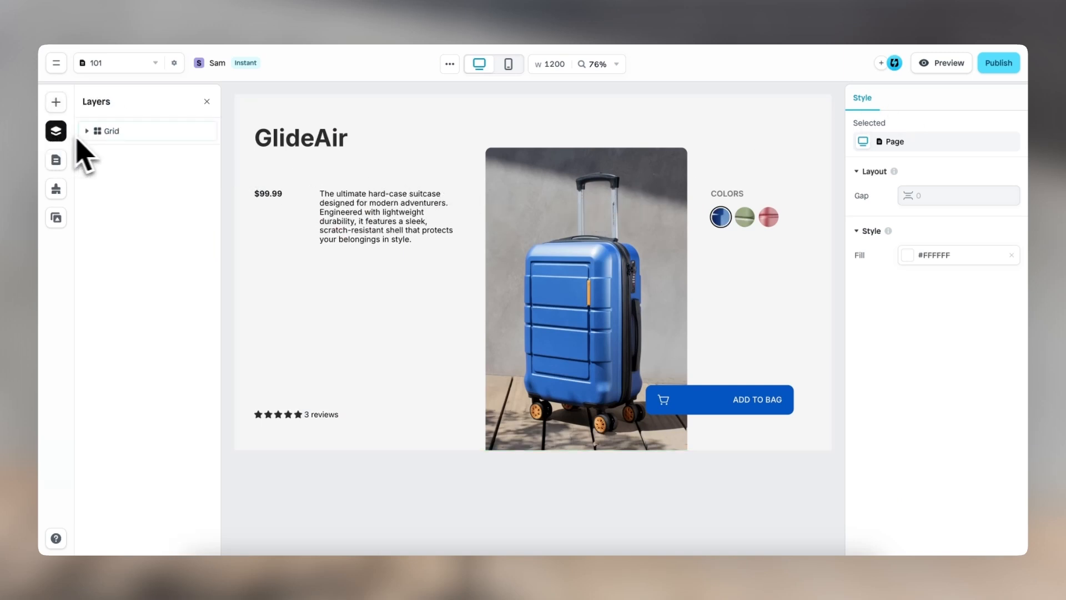
pyautogui.click(139, 132)
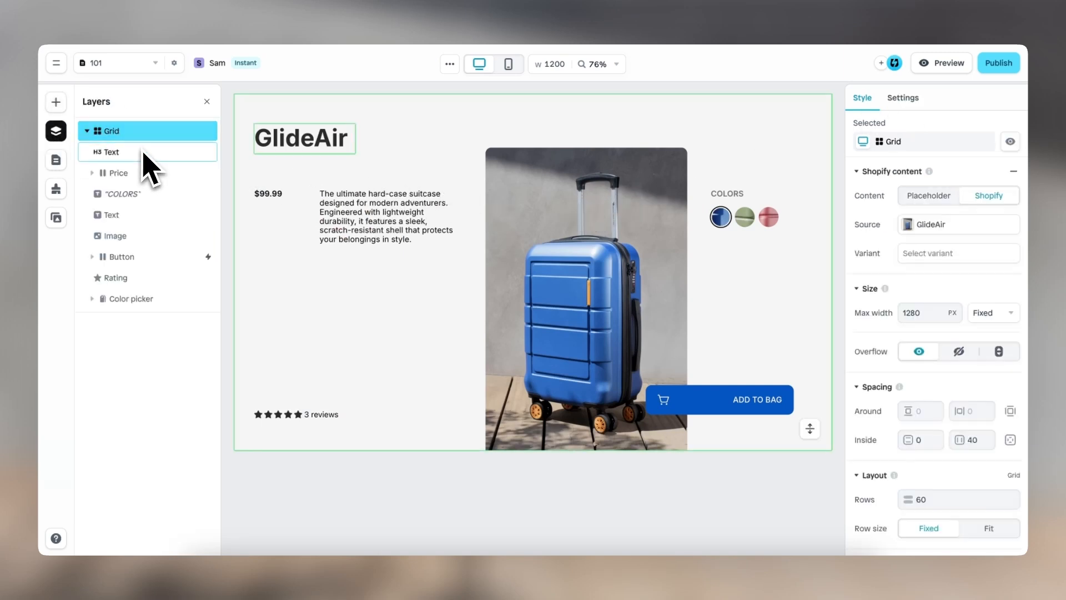
pyautogui.click(148, 181)
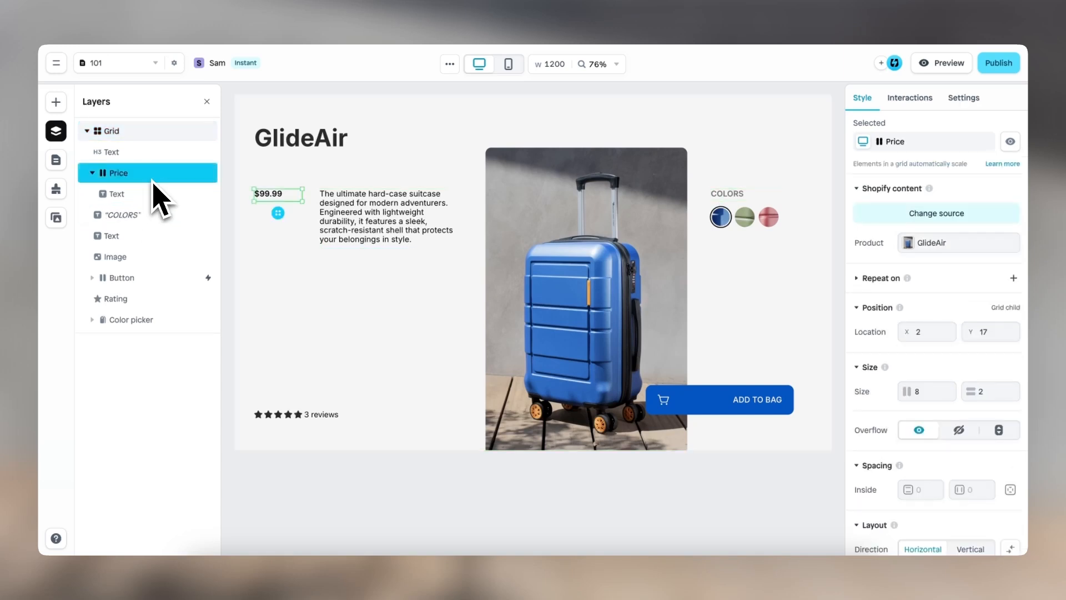
pyautogui.click(143, 195)
pyautogui.doubleClick(144, 195)
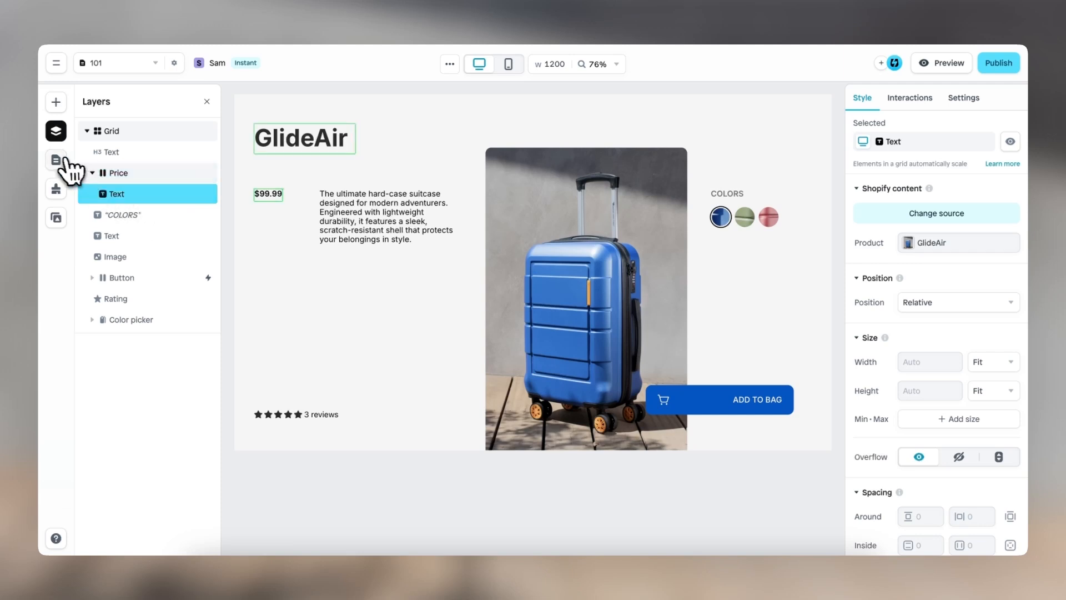
# Review the project's layouts, from pages and product templates to sections and blog posts.
pyautogui.click(56, 160)
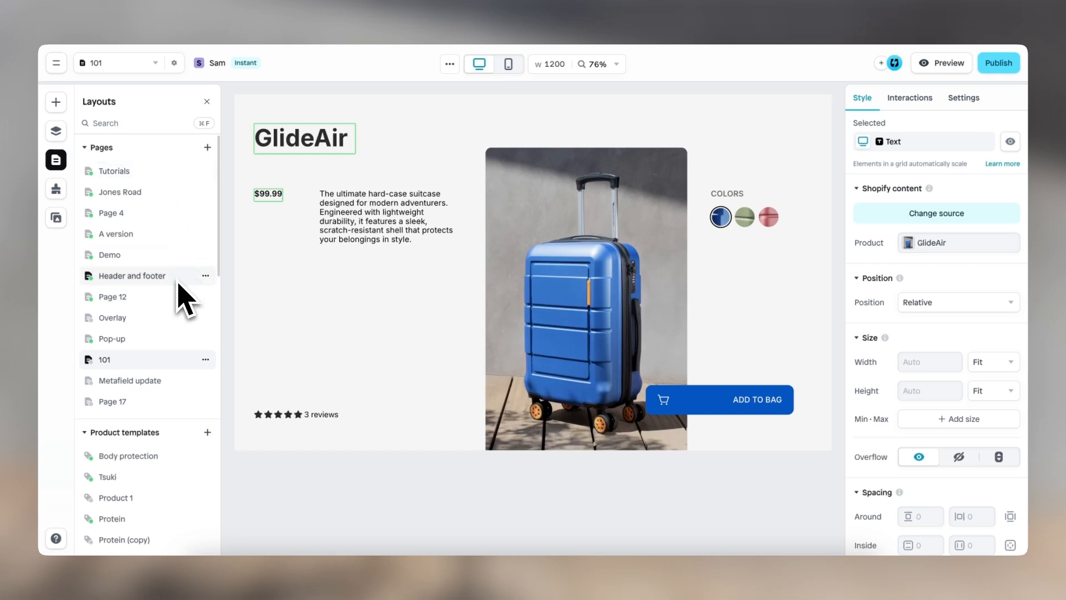
pyautogui.scroll(-3, 177, 281)
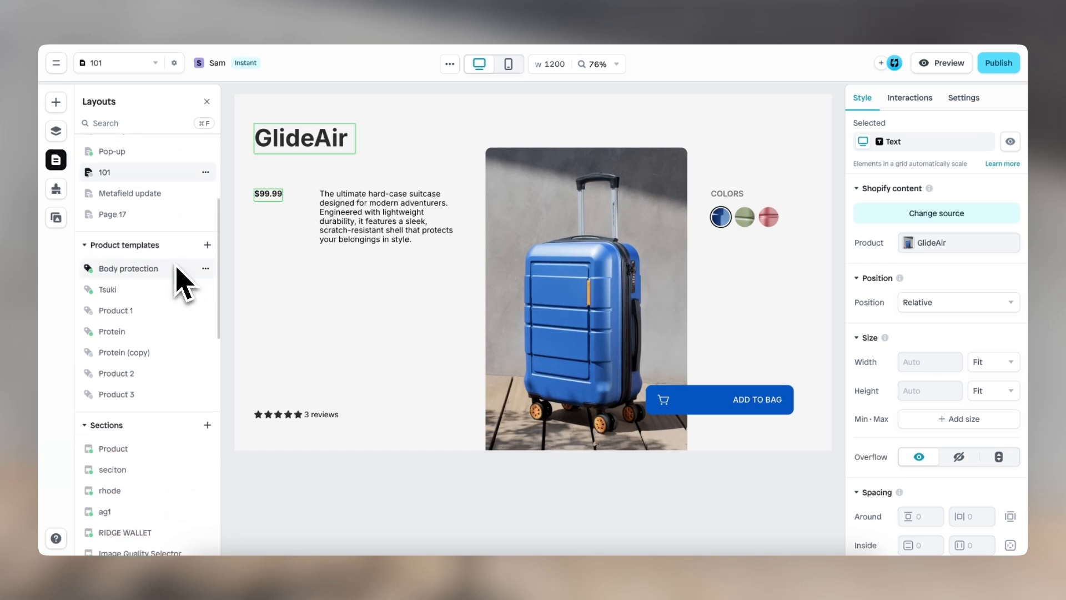
pyautogui.scroll(-3, 177, 272)
pyautogui.scroll(-5, 183, 283)
pyautogui.scroll(-5, 180, 282)
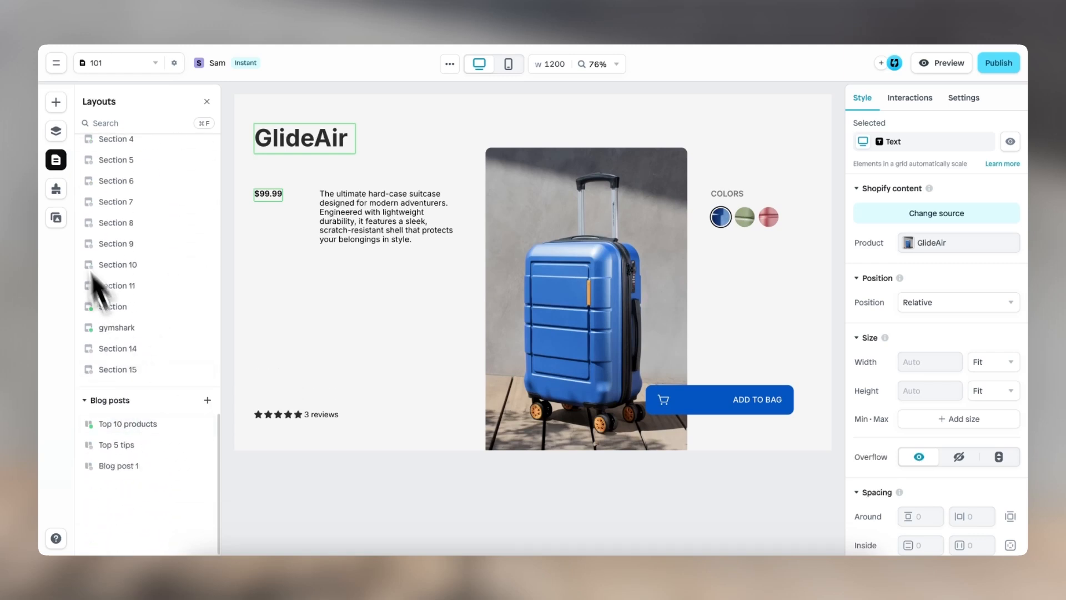
# View the project's brand color and text styles and its uploaded assets.
pyautogui.click(56, 189)
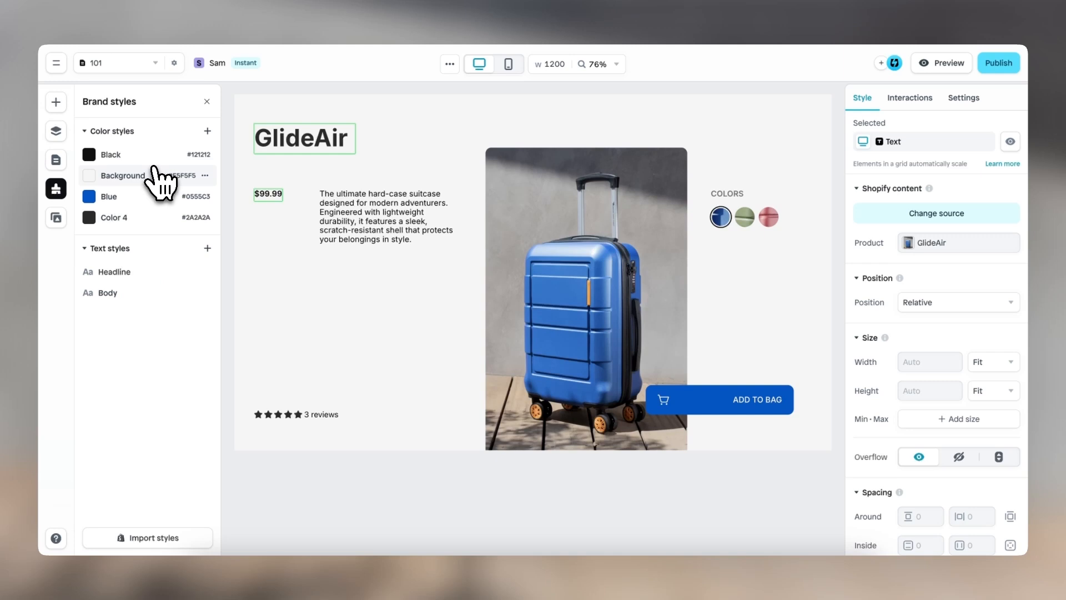
pyautogui.click(55, 217)
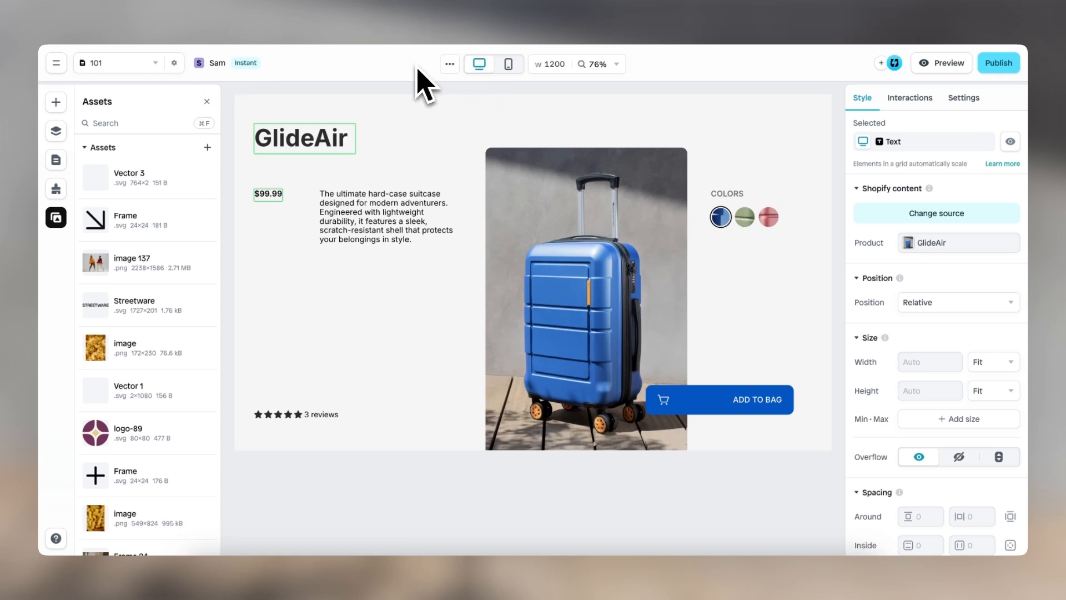
# Check the page's mobile layout and preview the desktop page at 1162 px wide before restoring the 1200 px width.
pyautogui.click(508, 64)
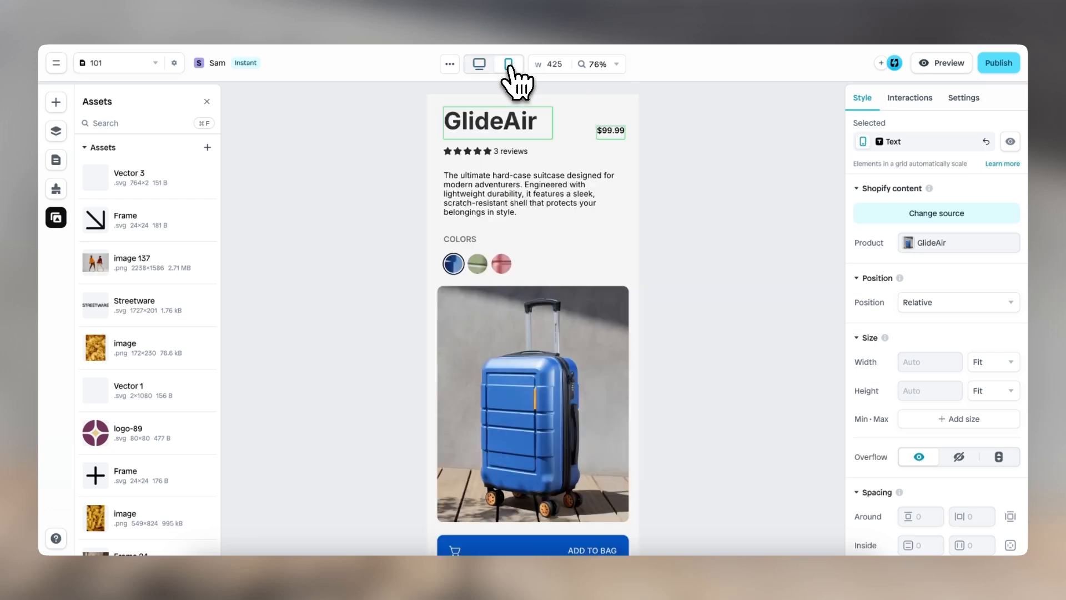
pyautogui.click(479, 64)
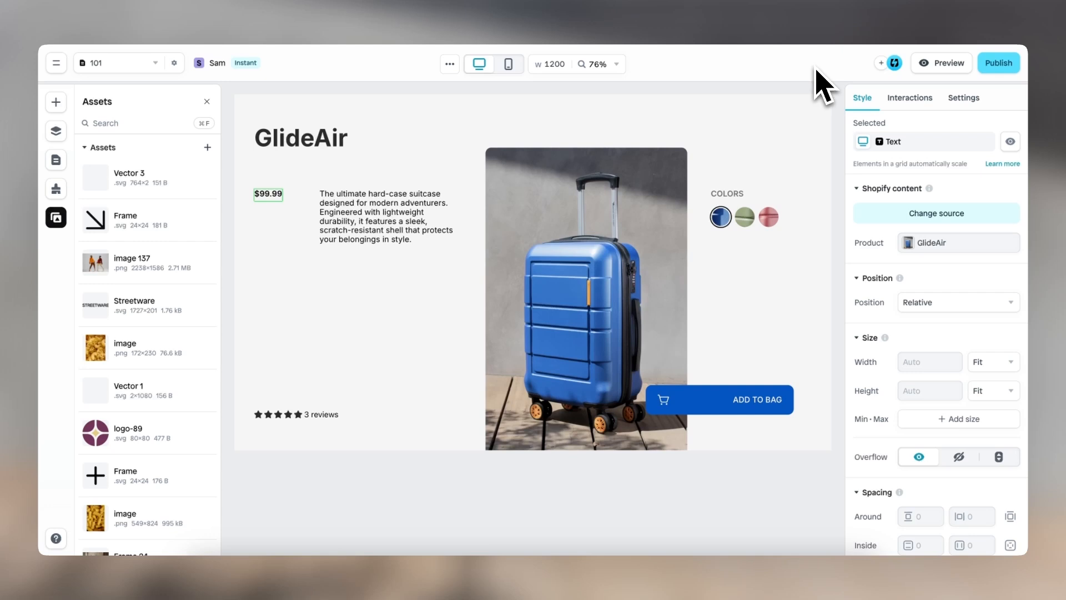
pyautogui.click(938, 64)
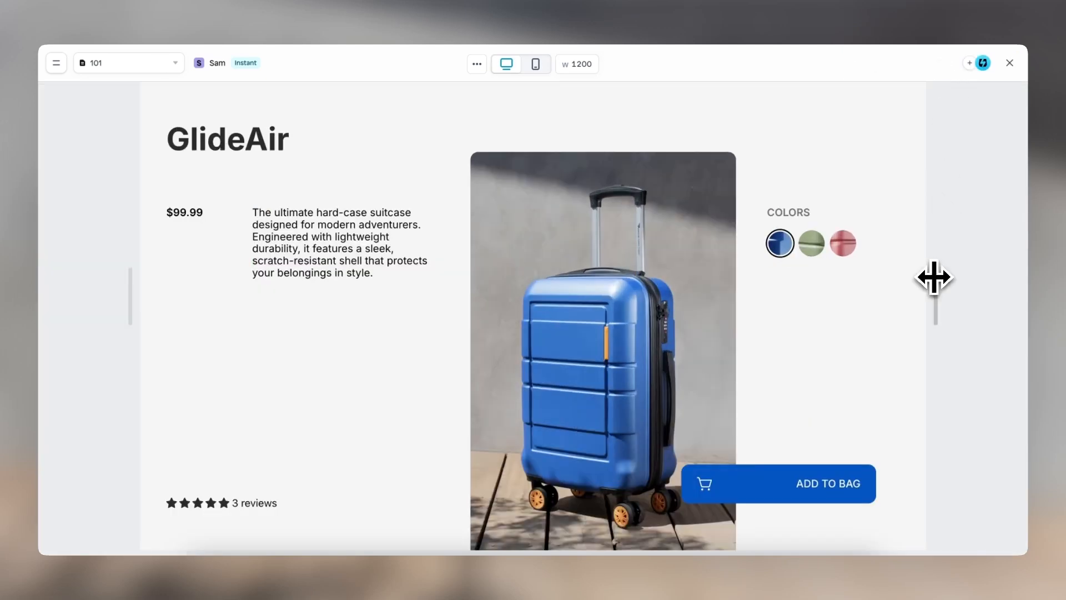
pyautogui.moveTo(934, 277)
pyautogui.mouseDown()
pyautogui.moveTo(831, 274)
pyautogui.moveTo(924, 284)
pyautogui.mouseUp()
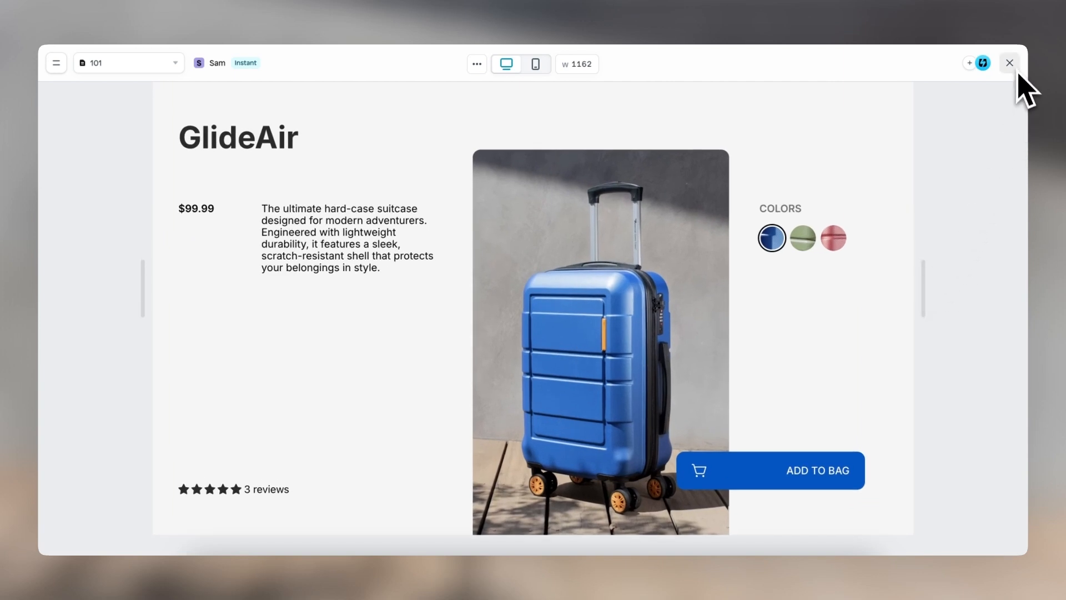
pyautogui.click(507, 66)
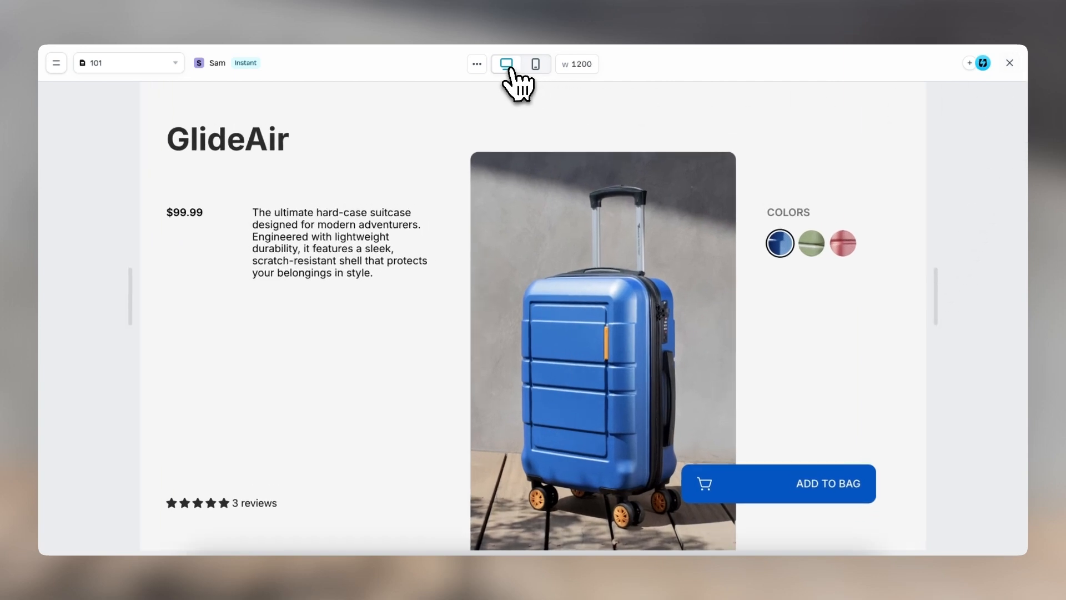
pyautogui.click(1009, 63)
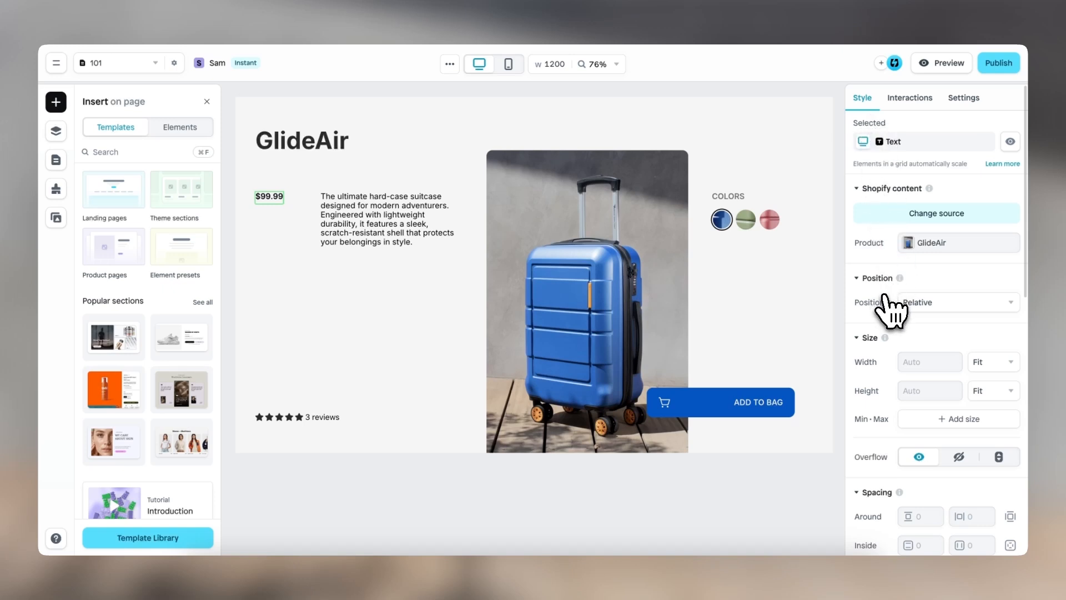
# Review the price text's style properties, its action and effect options, and its conditional visibility settings.
pyautogui.scroll(-6, 885, 311)
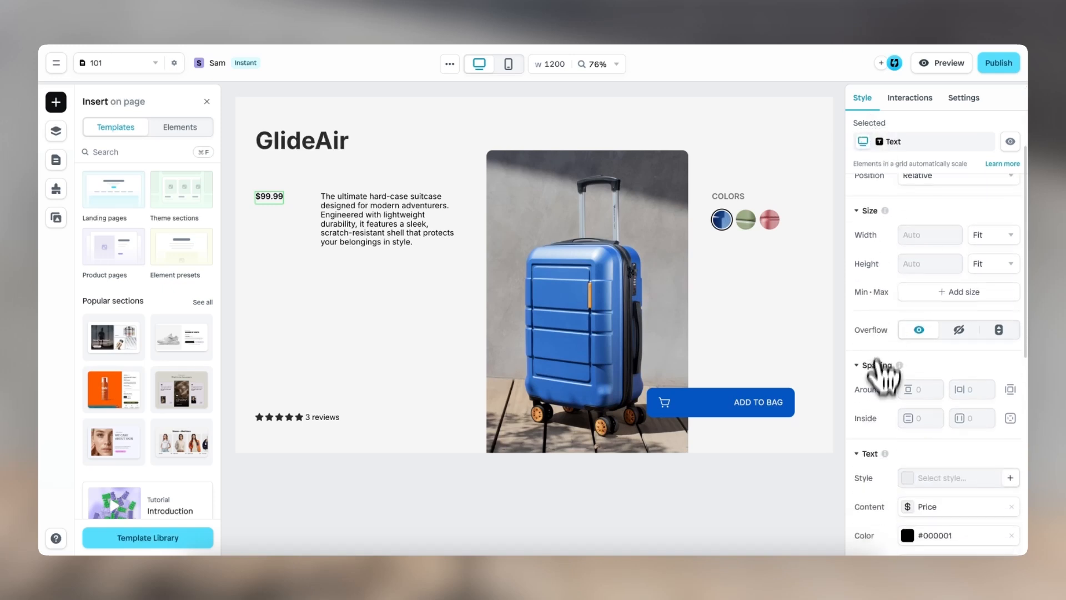
pyautogui.scroll(-1, 876, 397)
pyautogui.scroll(7, 875, 396)
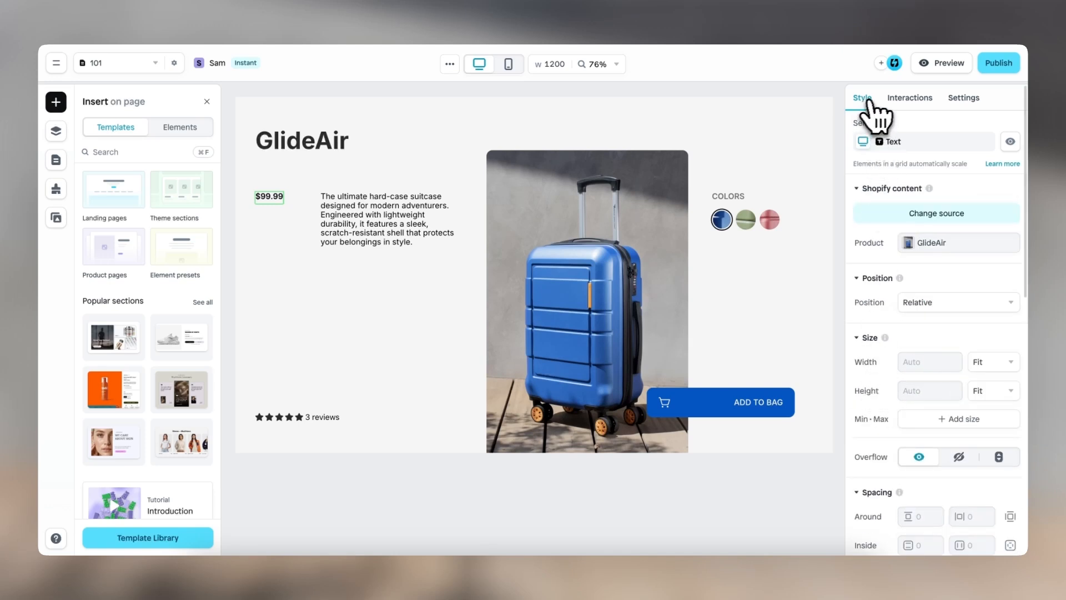
pyautogui.click(906, 99)
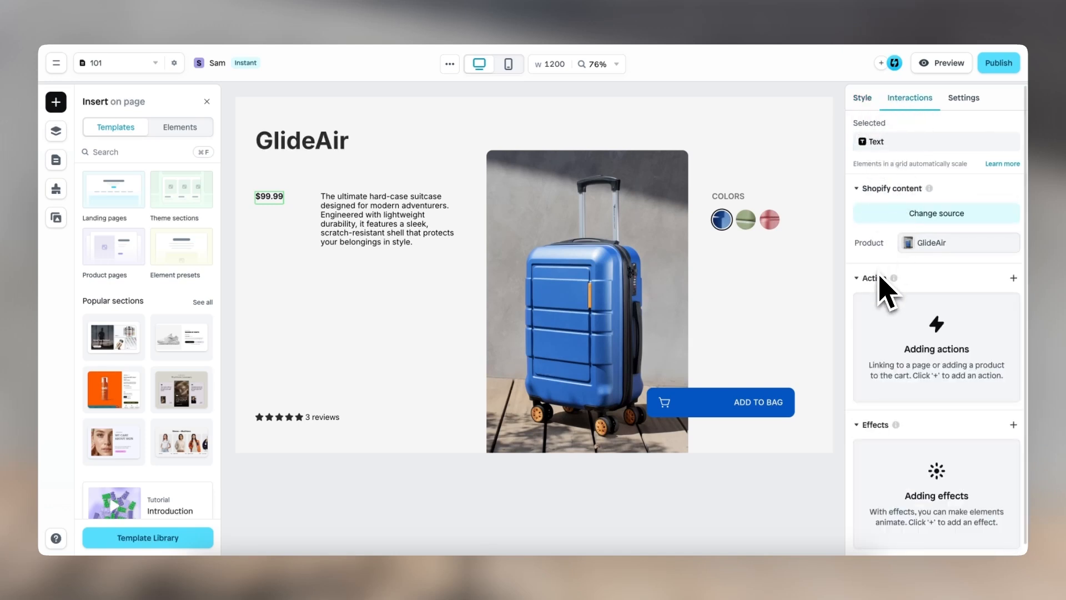
pyautogui.scroll(-1, 946, 438)
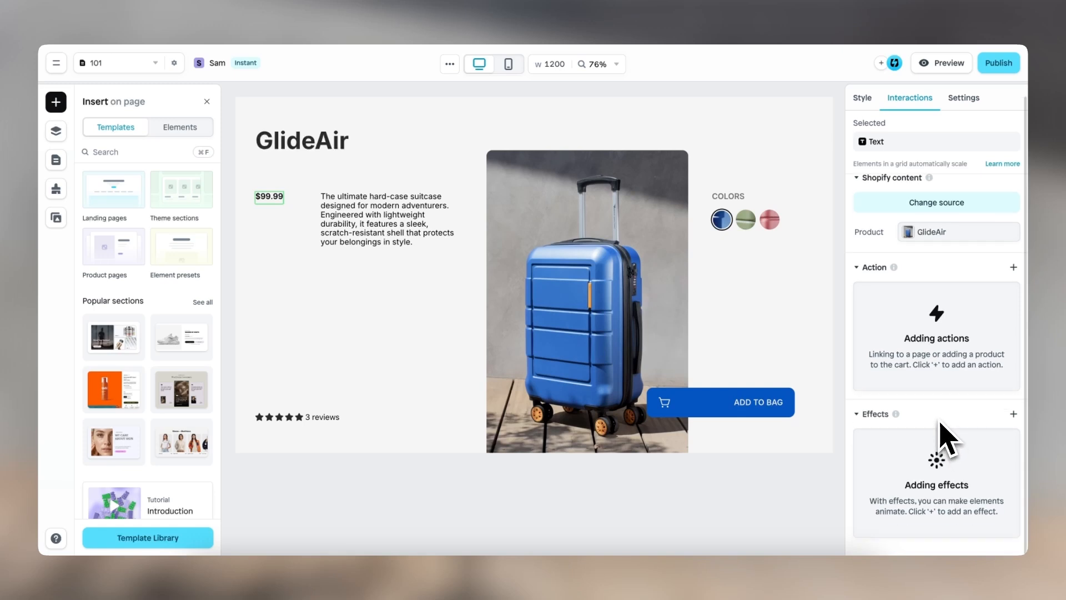
pyautogui.scroll(1, 943, 433)
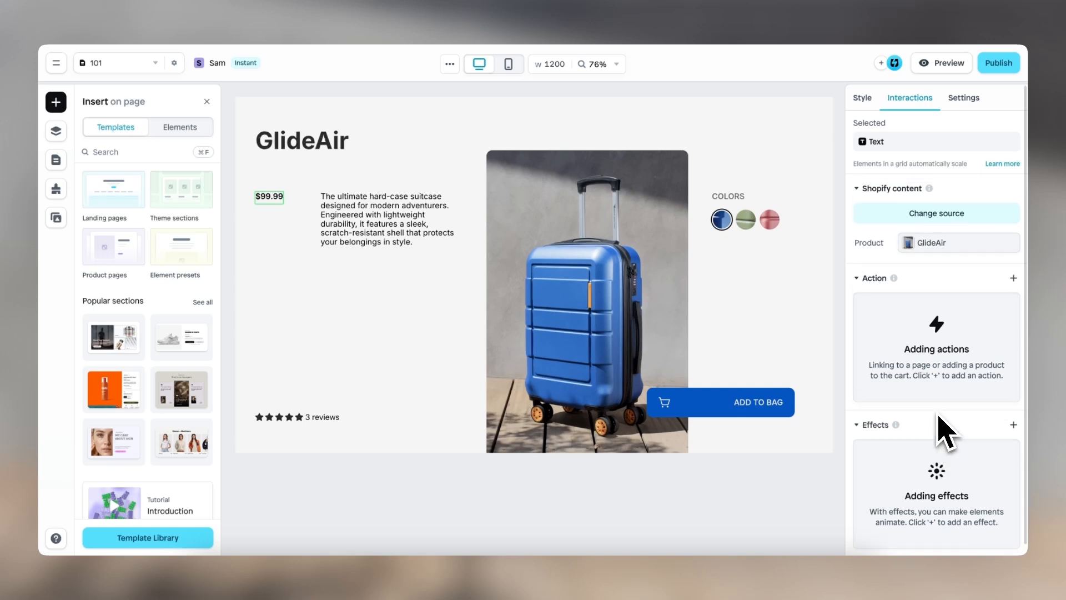
pyautogui.click(950, 105)
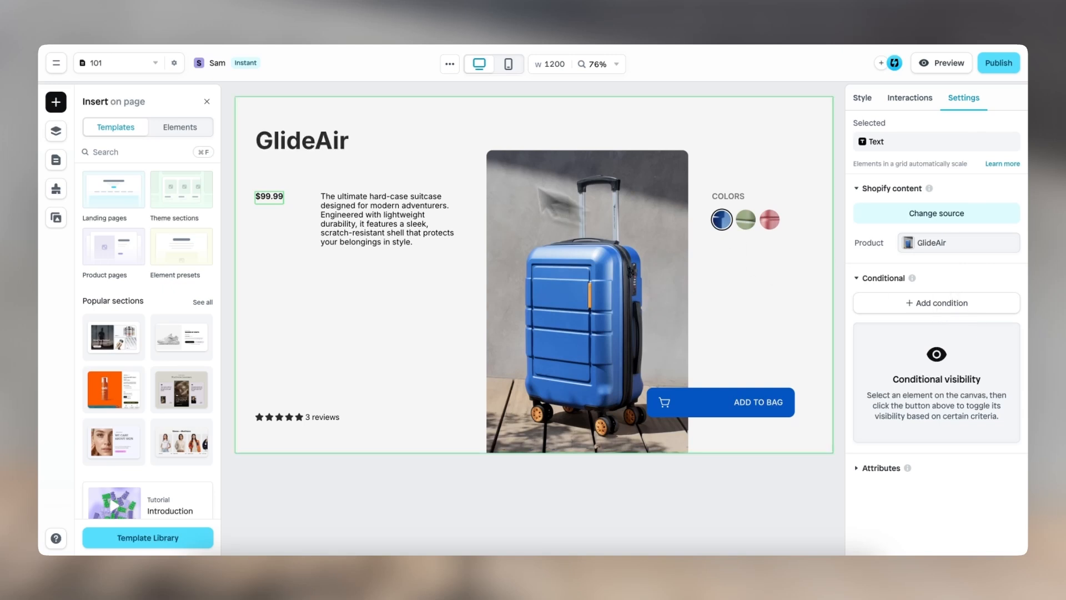
# Open the project settings and review the General options and the Shopify connection and publishing options.
pyautogui.click(56, 64)
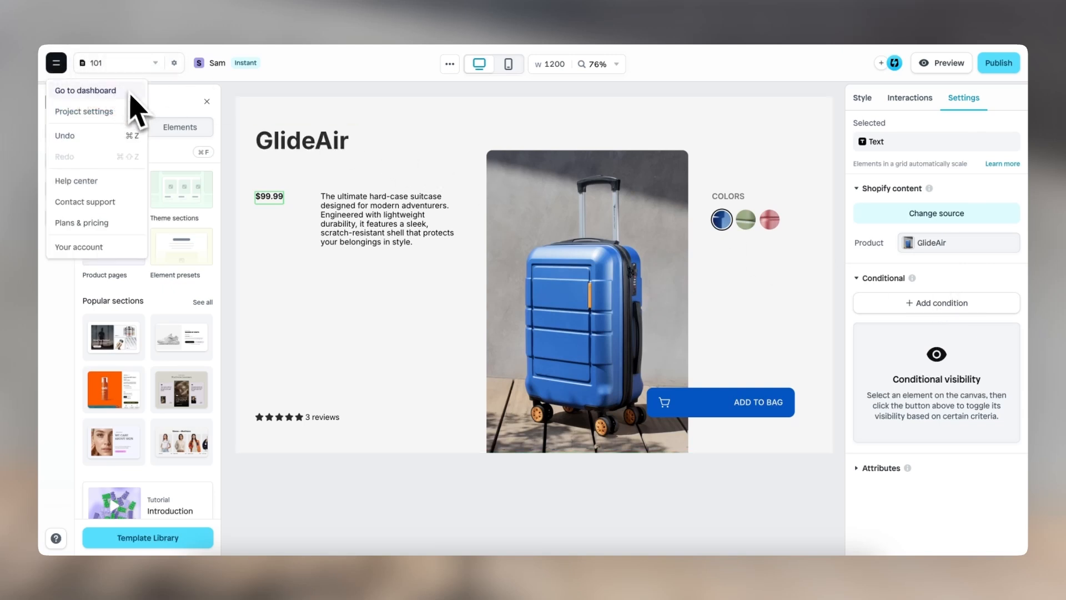
pyautogui.click(132, 118)
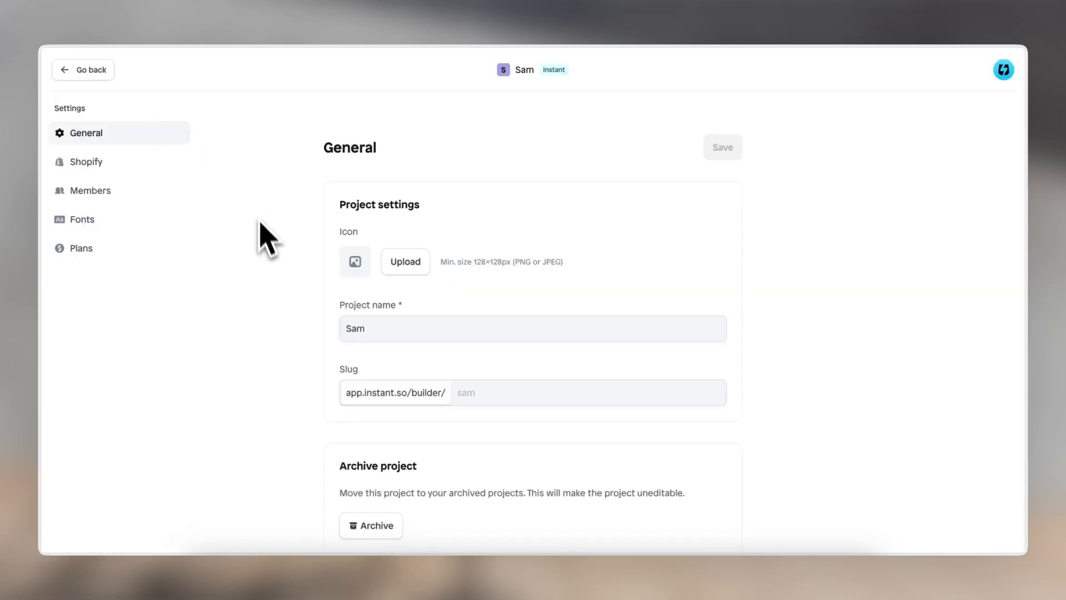
pyautogui.scroll(-1, 265, 249)
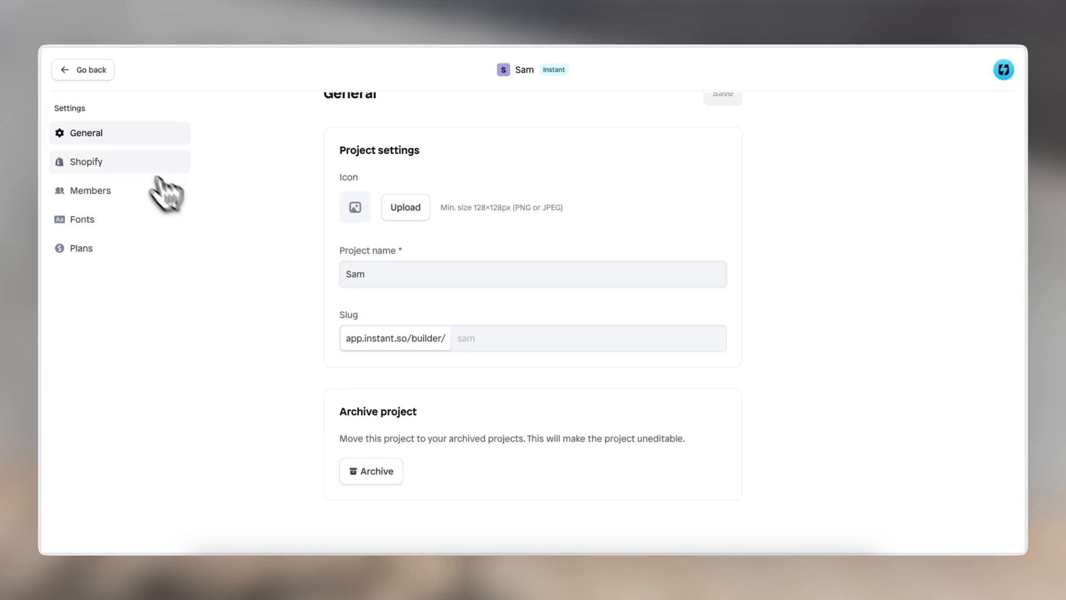
pyautogui.click(133, 162)
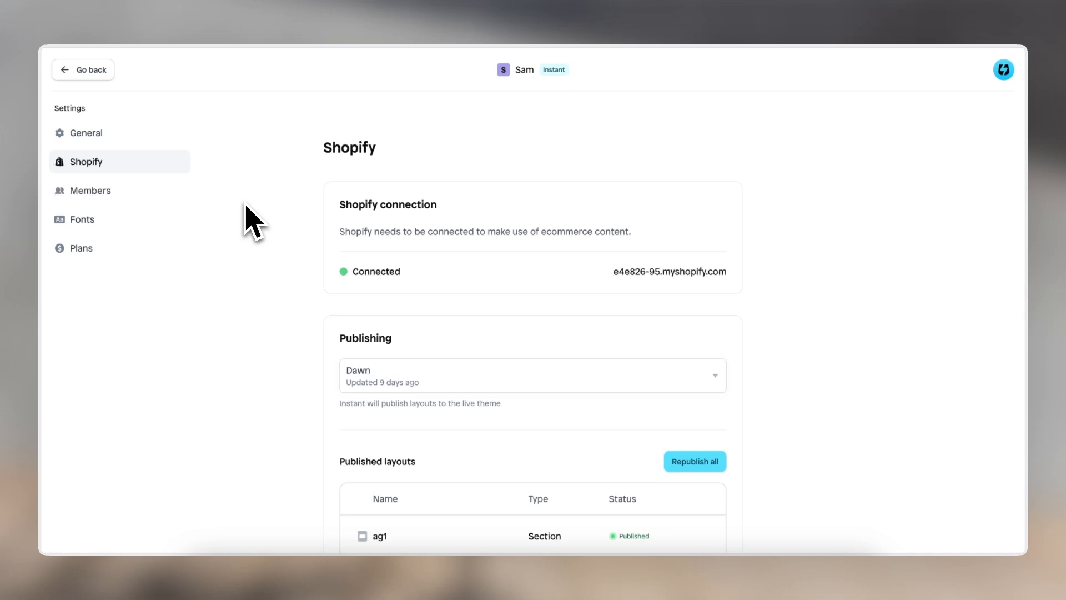
# Review the Shopify publishing settings, including the published layouts and the available themes.
pyautogui.scroll(-4, 247, 222)
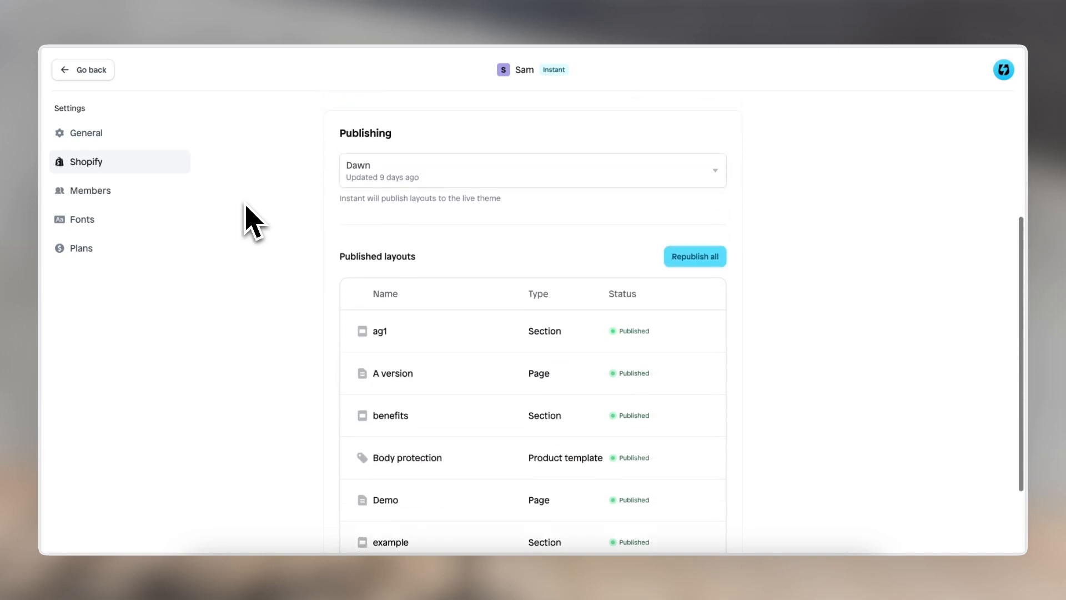
pyautogui.scroll(1, 245, 205)
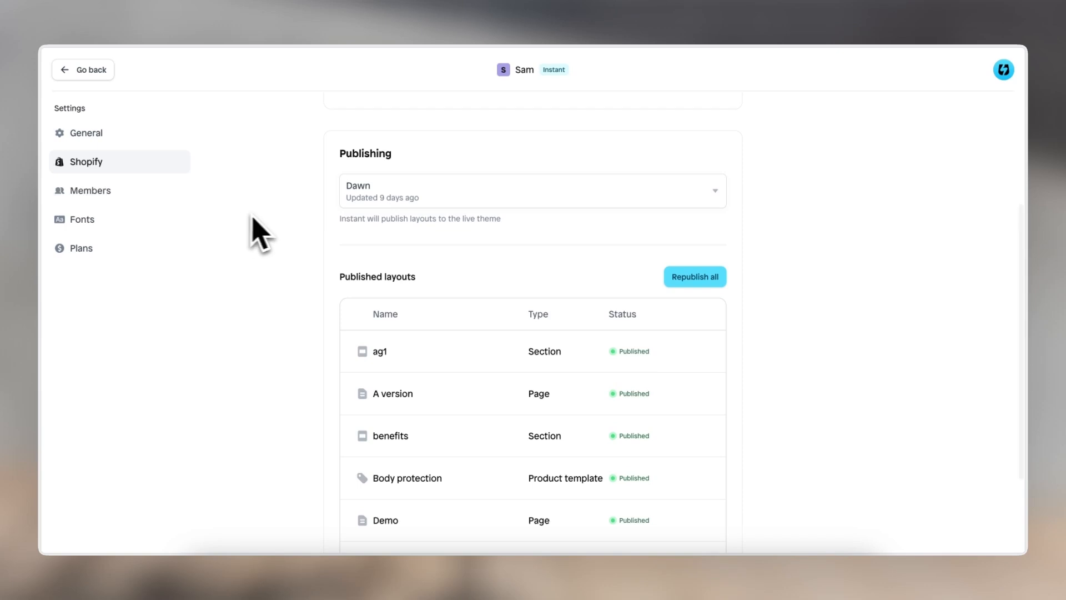
pyautogui.click(383, 201)
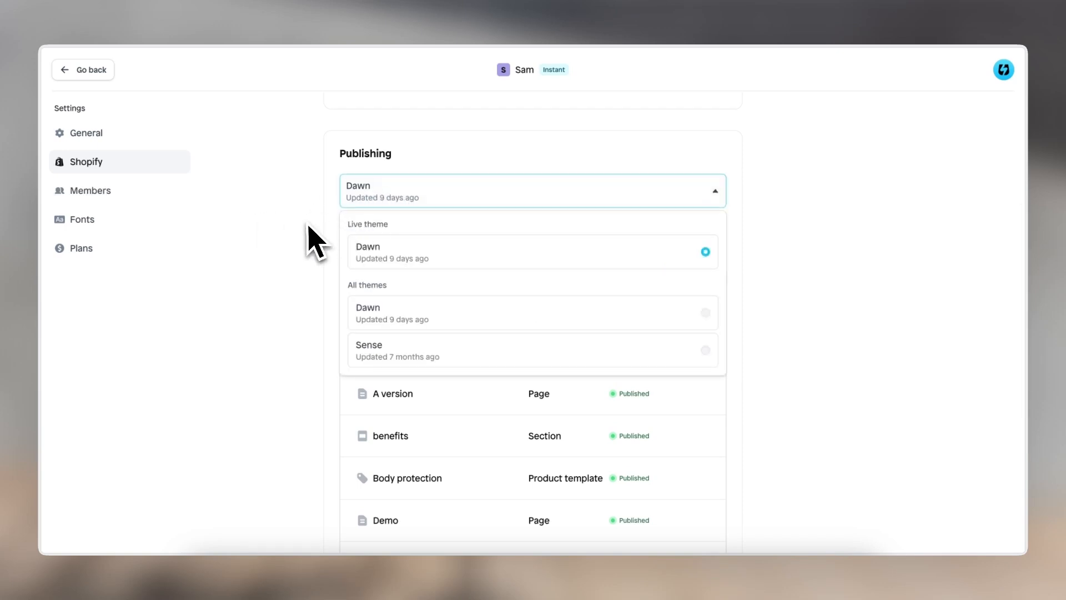
pyautogui.click(306, 230)
pyautogui.click(367, 200)
pyautogui.click(272, 276)
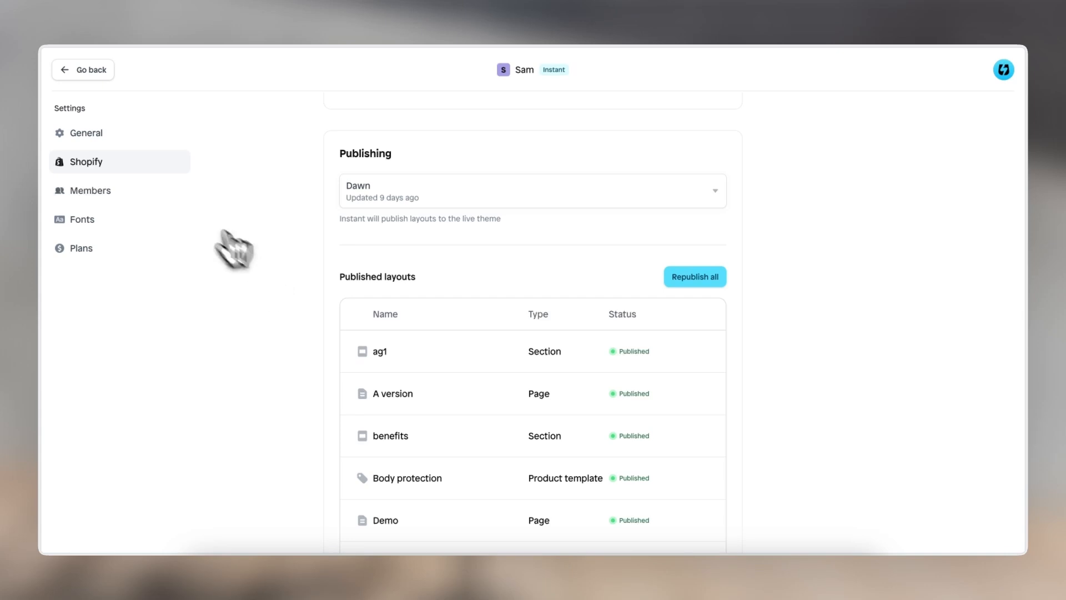
# Review the Members, Fonts and Plans settings and return to the page editor.
pyautogui.click(114, 195)
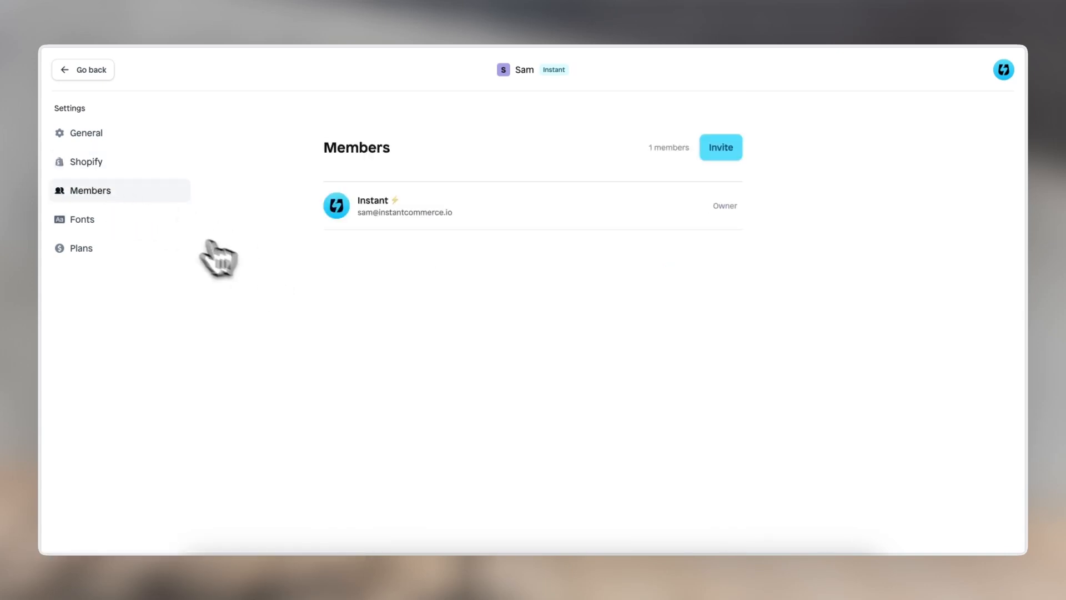
pyautogui.click(133, 219)
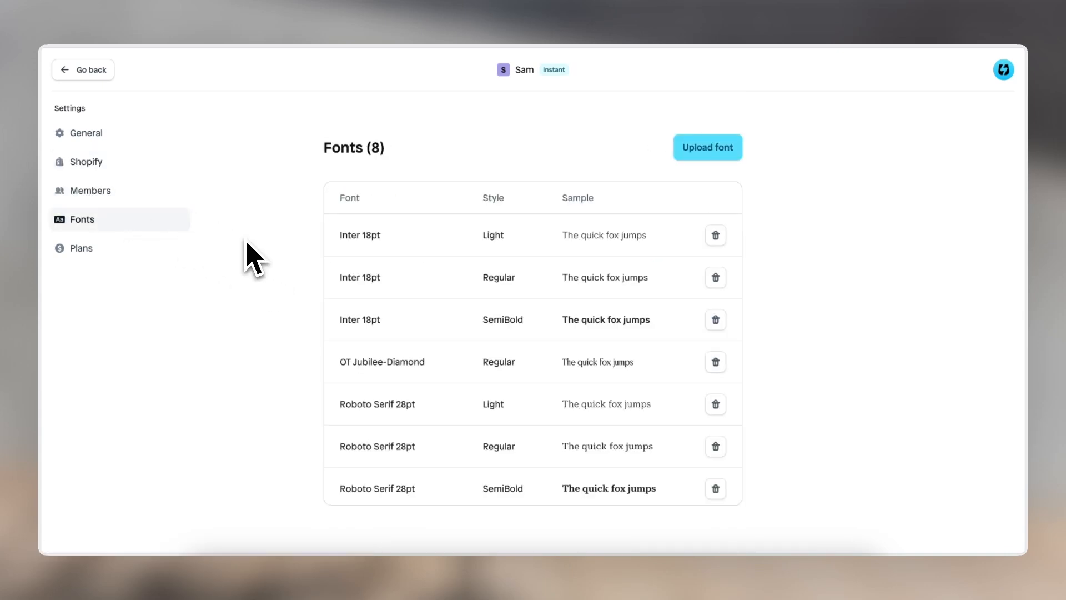
pyautogui.click(149, 250)
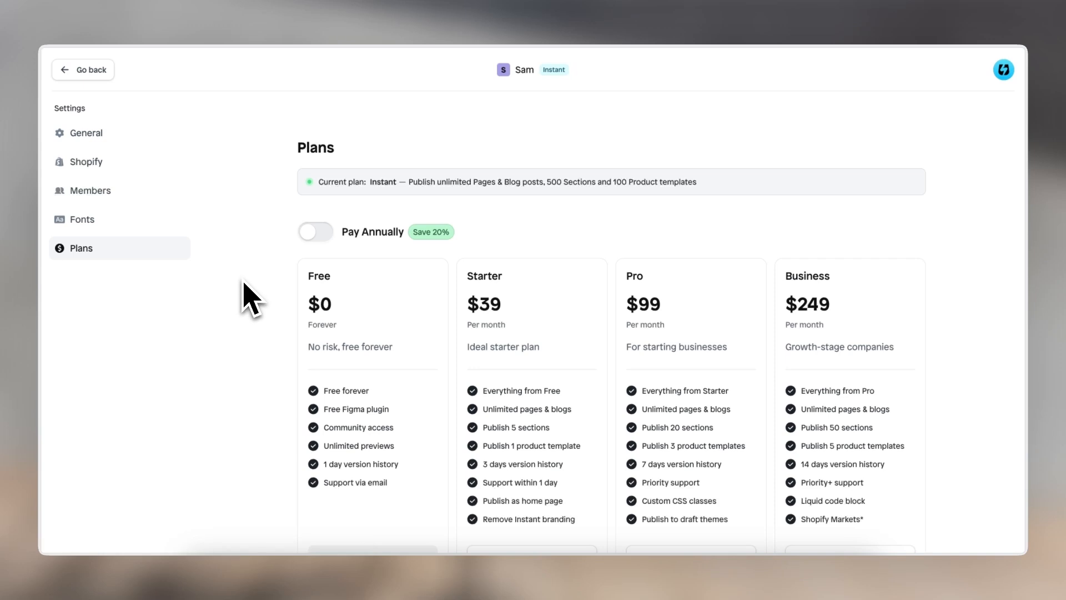
pyautogui.click(88, 70)
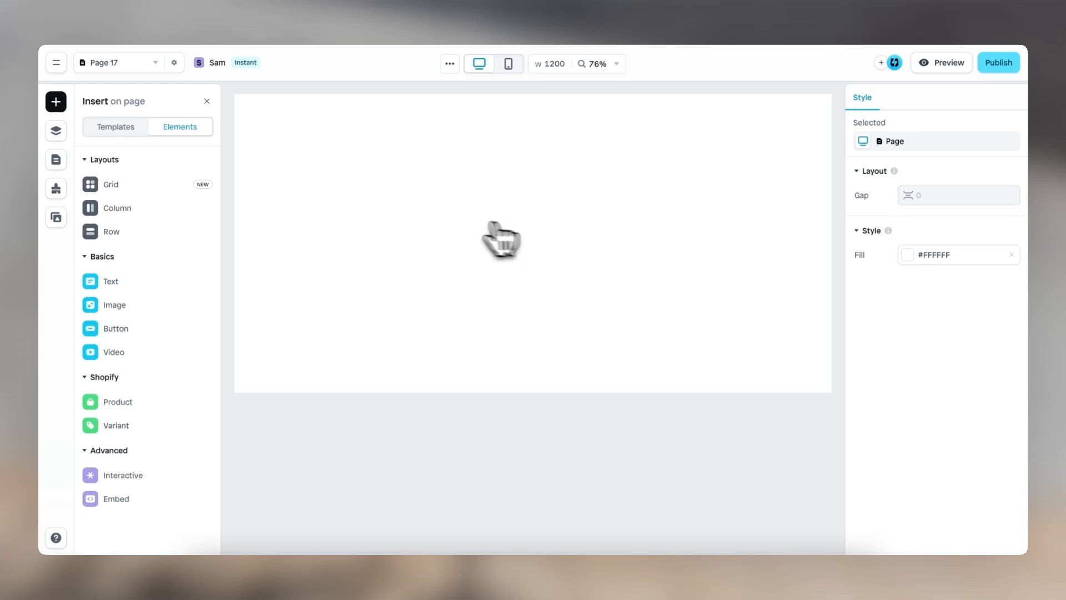
# Add a grid to the empty page and place an image inside it at X 26, Y 10.
pyautogui.moveTo(209, 188)
pyautogui.moveTo(333, 185); pyautogui.dragTo(490, 244)
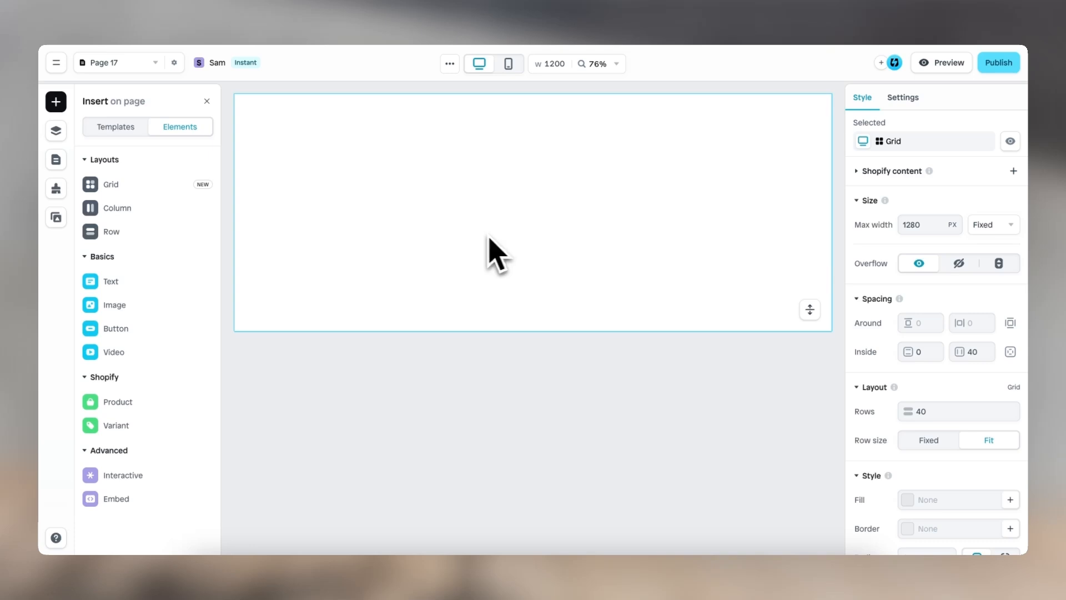
pyautogui.moveTo(178, 309)
pyautogui.moveTo(266, 308); pyautogui.dragTo(502, 230)
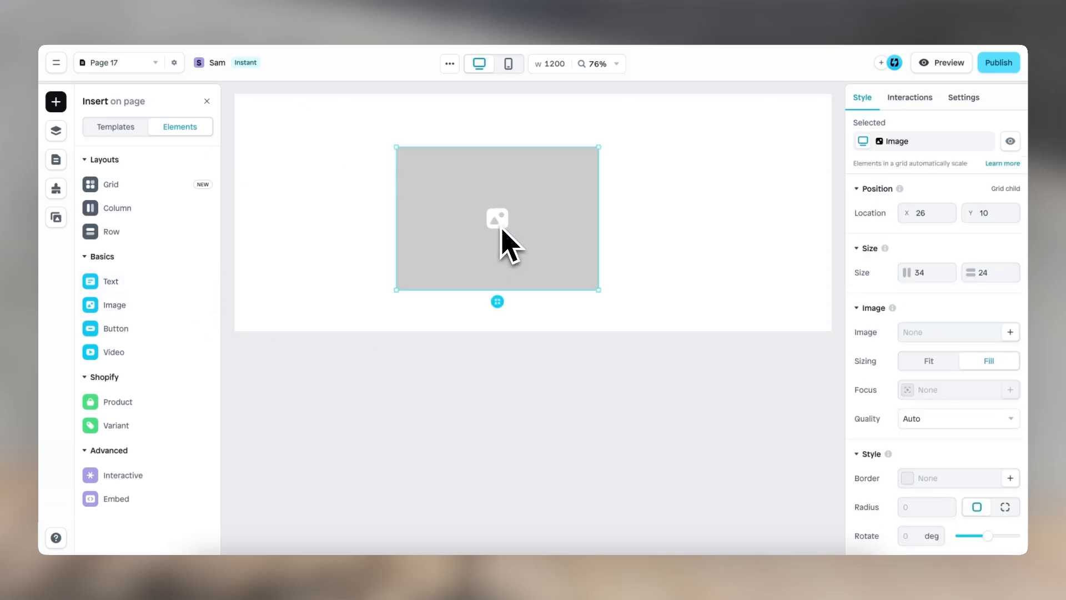
# Resize the image to 32 by 28 grid units and reposition it in the grid at X 43, Y 7.
pyautogui.moveTo(497, 301); pyautogui.dragTo(442, 300)
pyautogui.moveTo(541, 278); pyautogui.dragTo(525, 304)
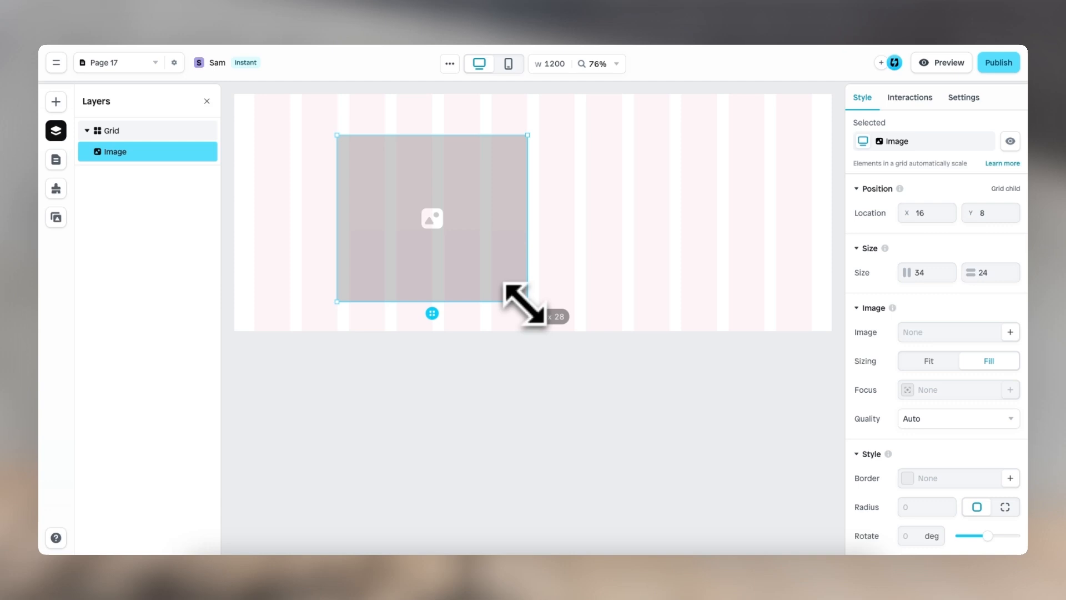
pyautogui.moveTo(524, 304); pyautogui.dragTo(525, 304)
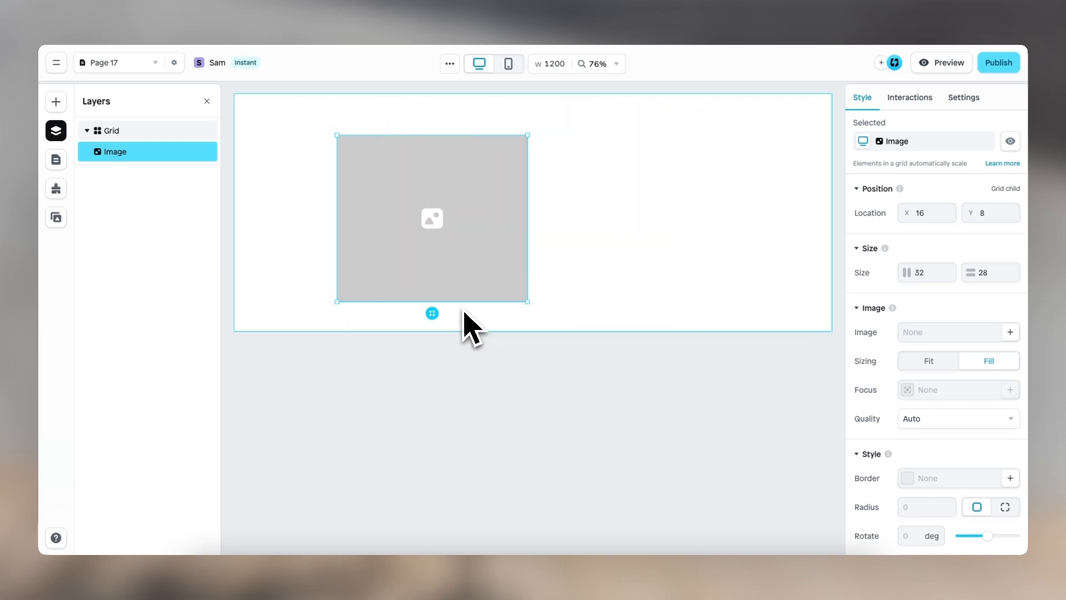
pyautogui.moveTo(431, 312); pyautogui.dragTo(681, 300)
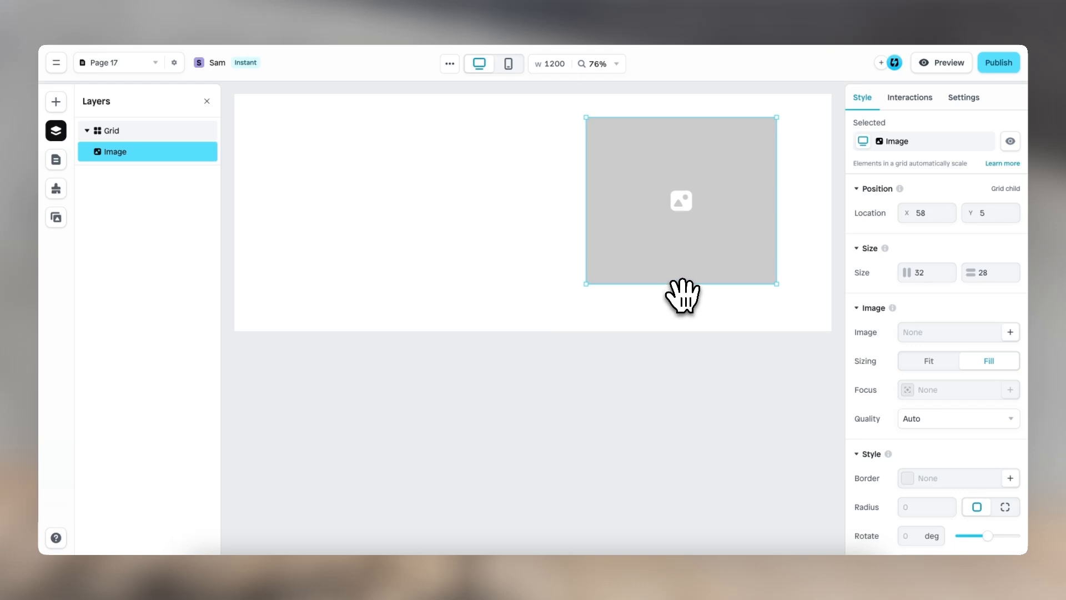
pyautogui.moveTo(683, 294); pyautogui.dragTo(592, 316)
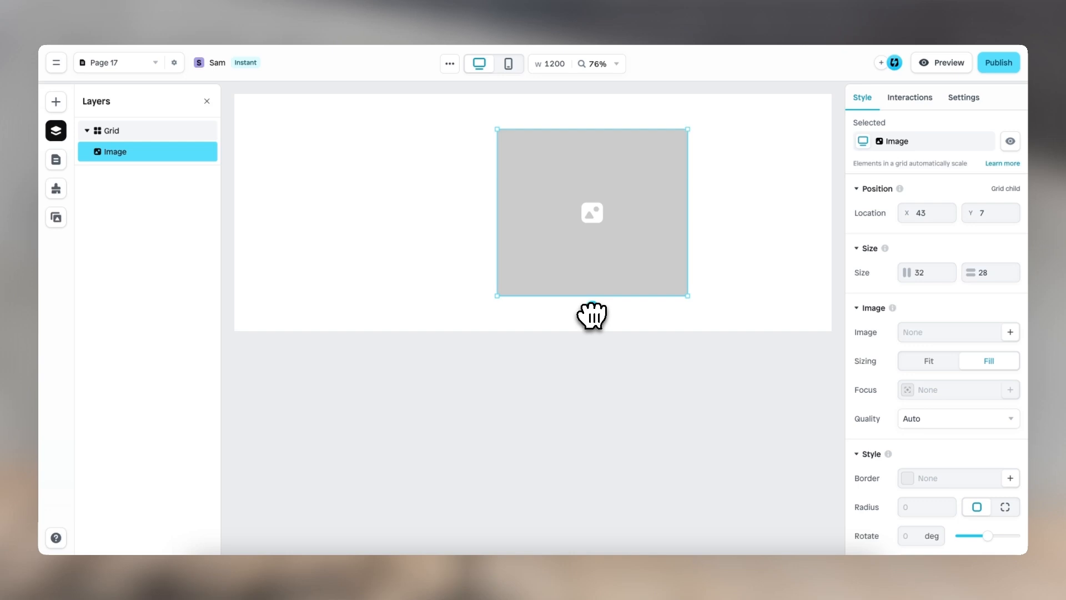
# Set the image's location to X 1 and Y 1, and move it back toward the grid's center at X 29, Y 7.
pyautogui.click(930, 213)
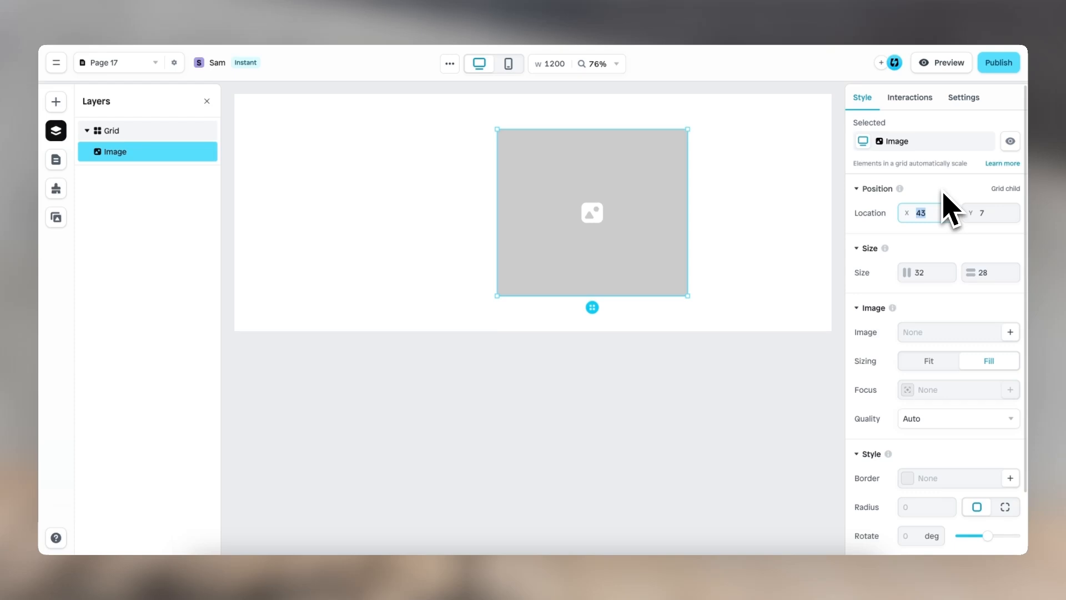
pyautogui.write('1')
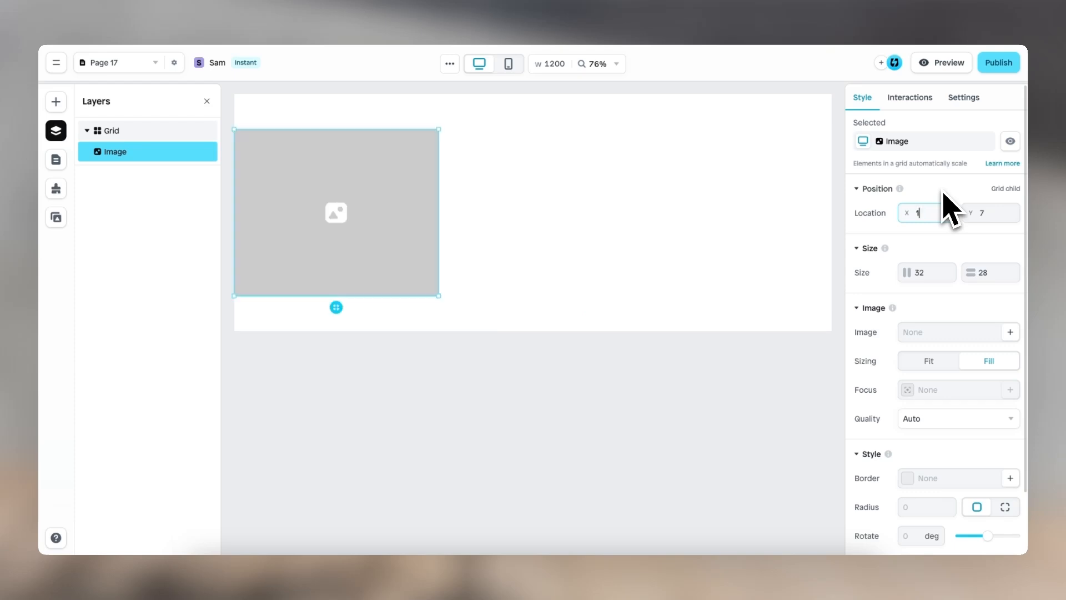
pyautogui.click(977, 212)
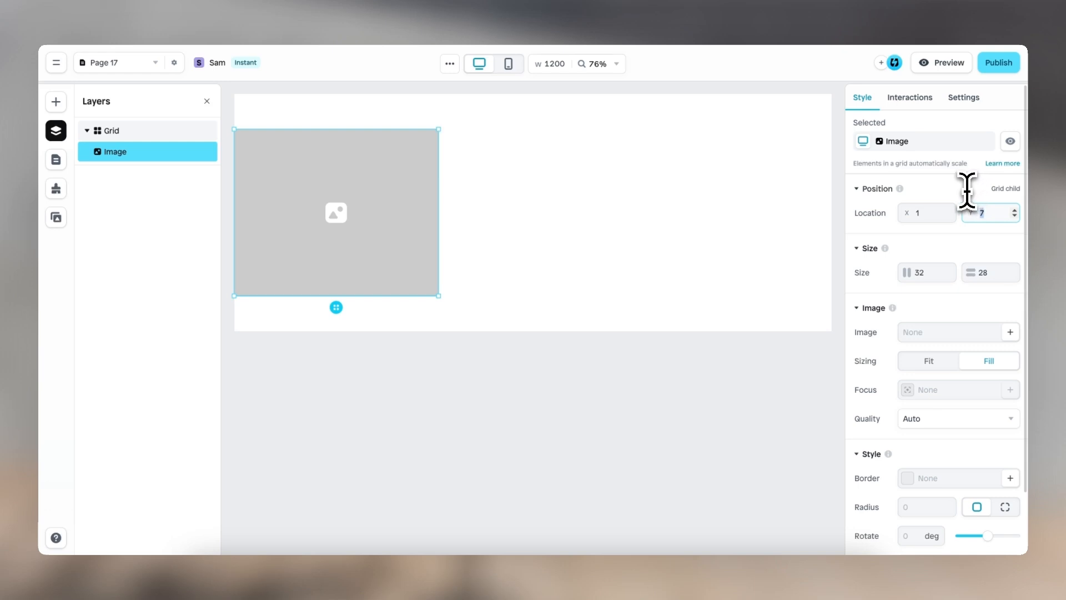
pyautogui.write('1')
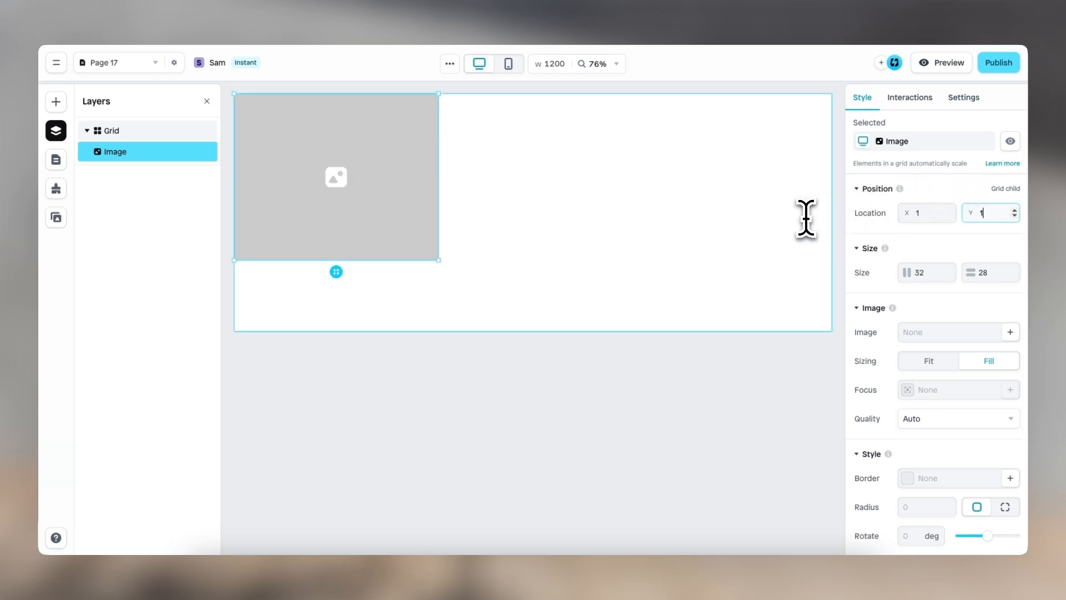
pyautogui.moveTo(338, 270); pyautogui.dragTo(510, 310)
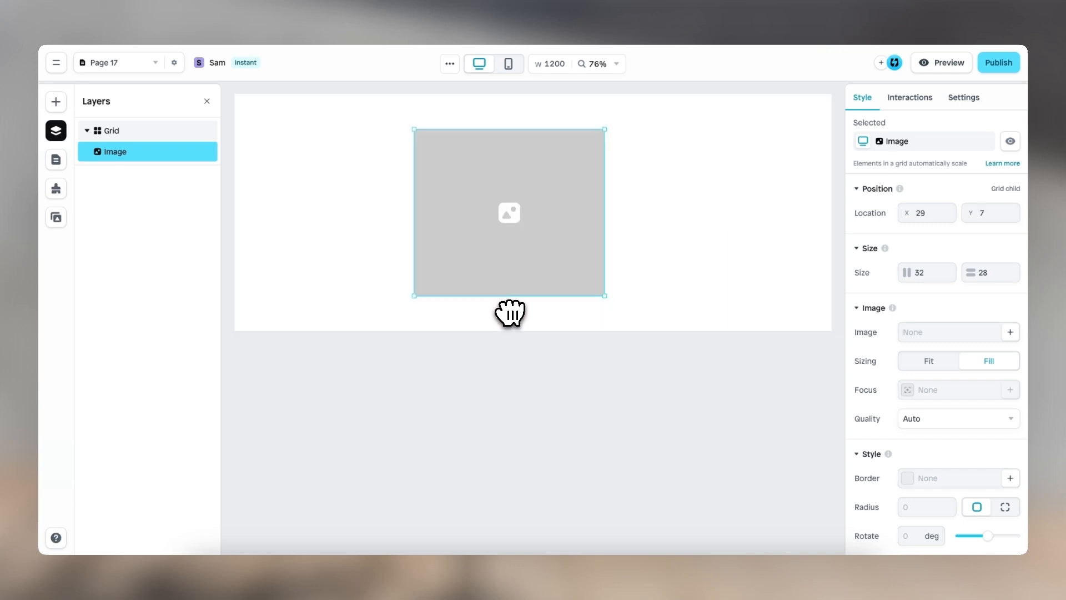
# Set the grid's horizontal inside spacing to 0 and center the image at X 33, Y 7.
pyautogui.click(775, 227)
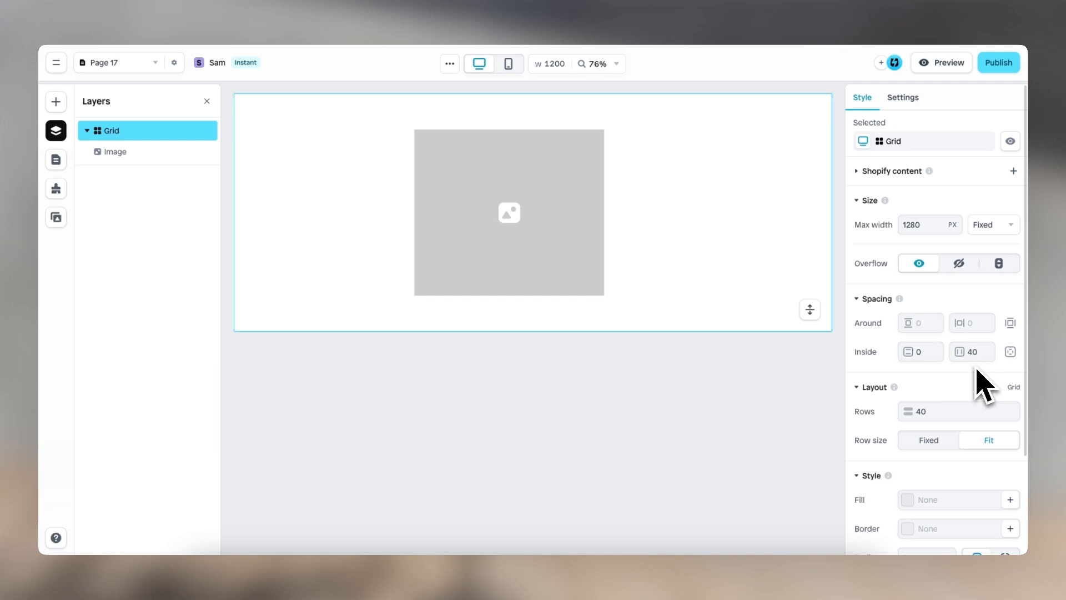
pyautogui.doubleClick(972, 352)
pyautogui.write('0')
pyautogui.click(539, 261)
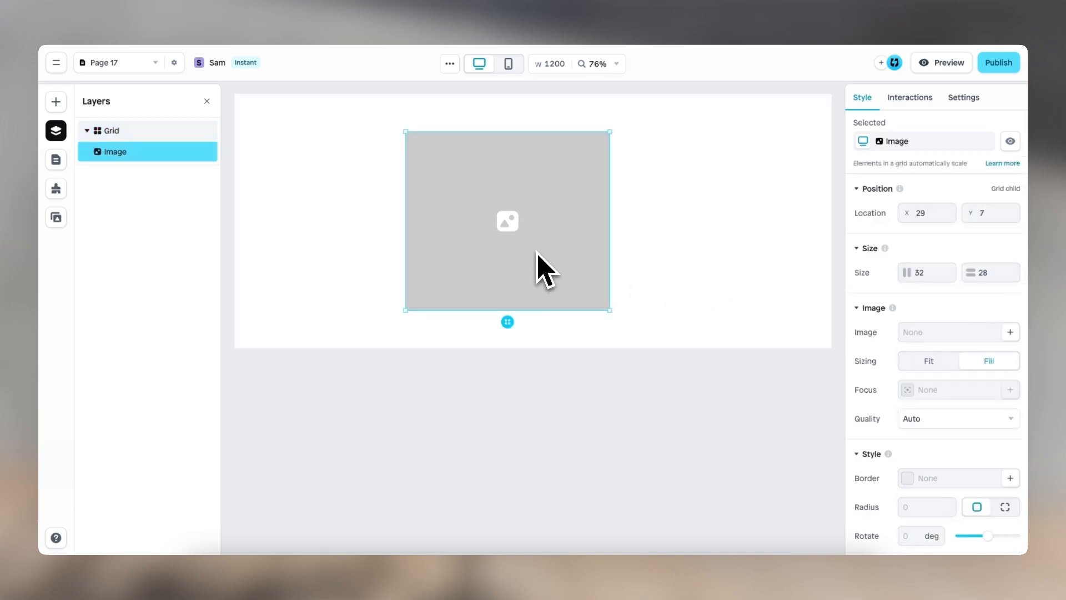
pyautogui.moveTo(507, 318); pyautogui.dragTo(532, 328)
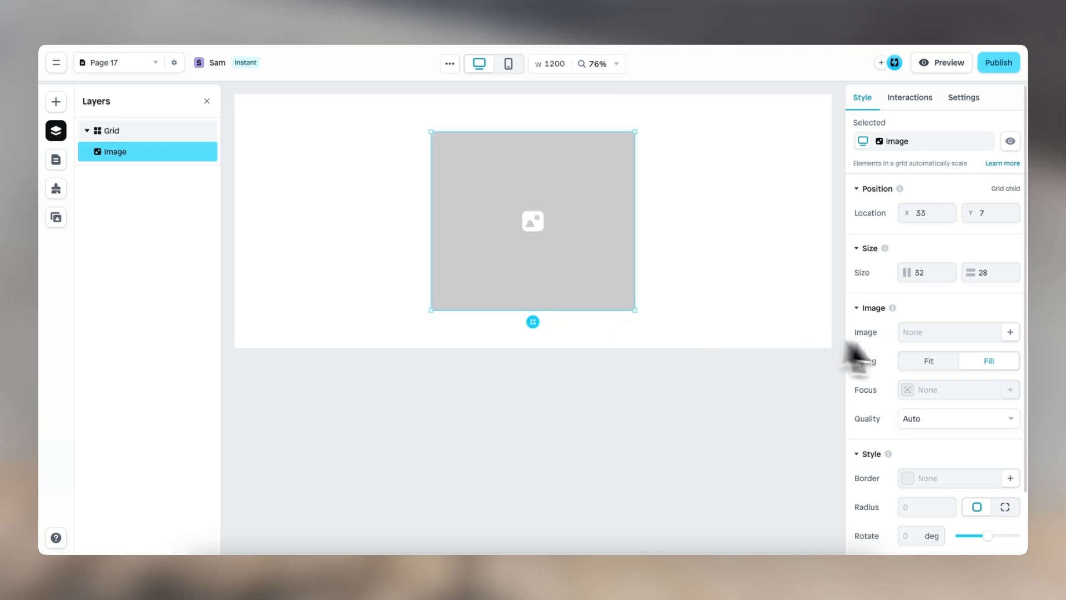
# Set the grid's horizontal inside spacing to 40 and stretch the image downward to a height of 47 rows.
pyautogui.click(747, 256)
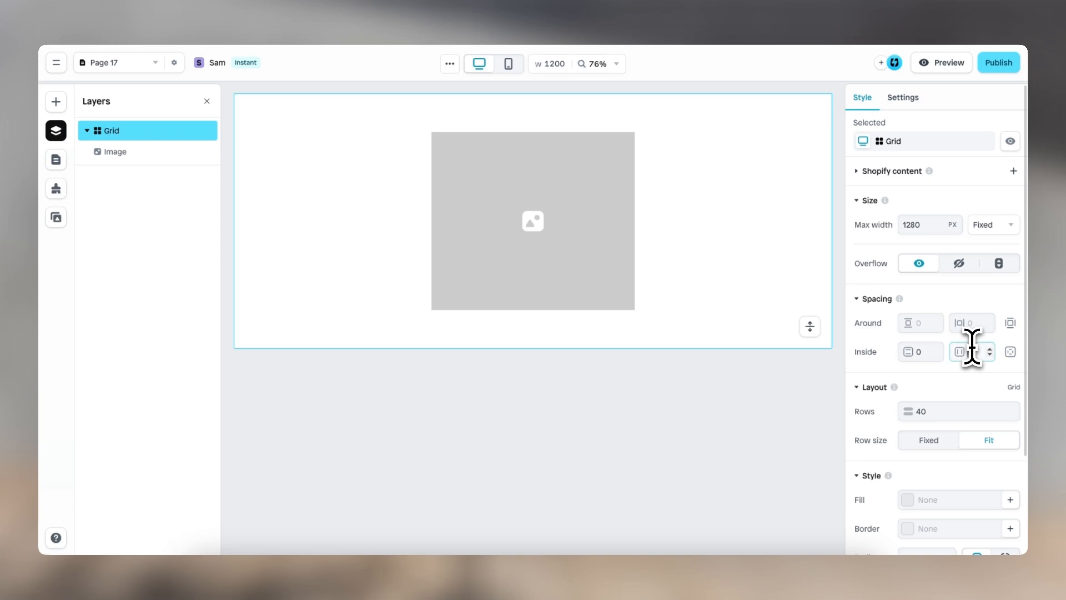
pyautogui.write('40')
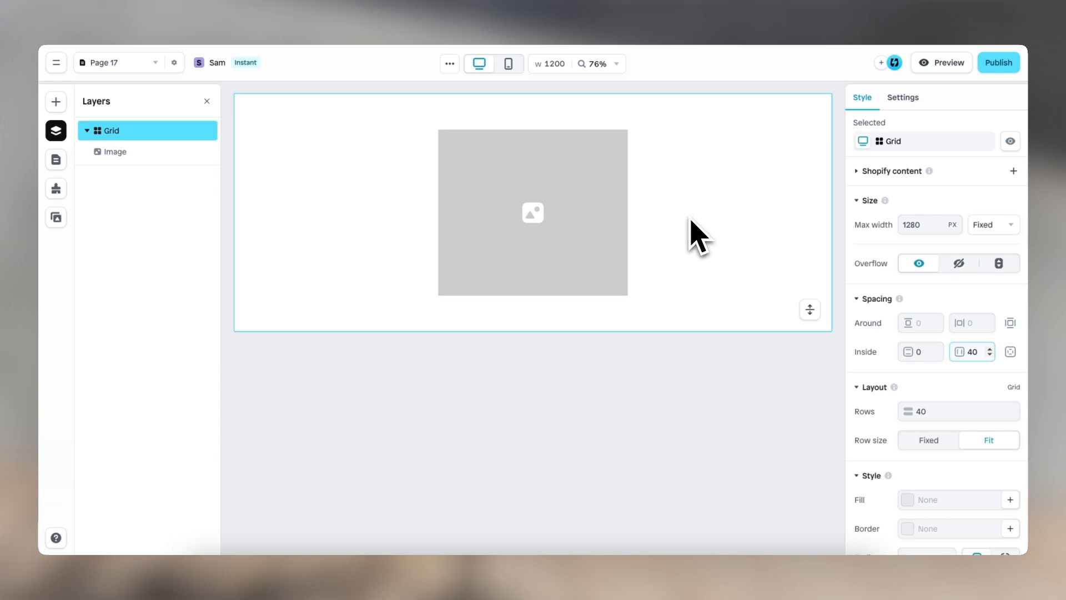
pyautogui.click(524, 242)
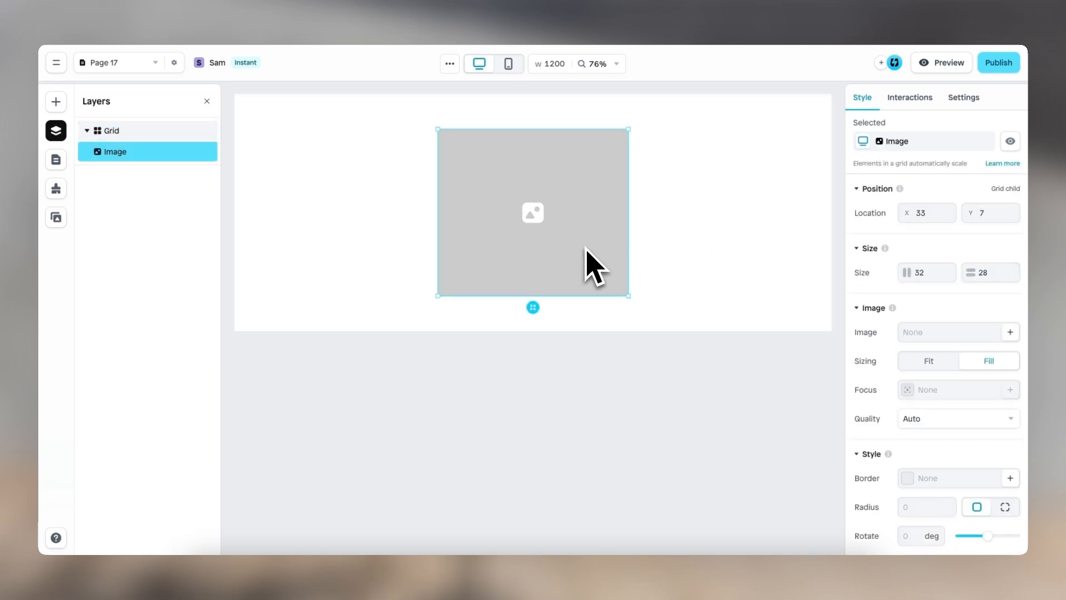
pyautogui.moveTo(628, 296); pyautogui.dragTo(628, 409)
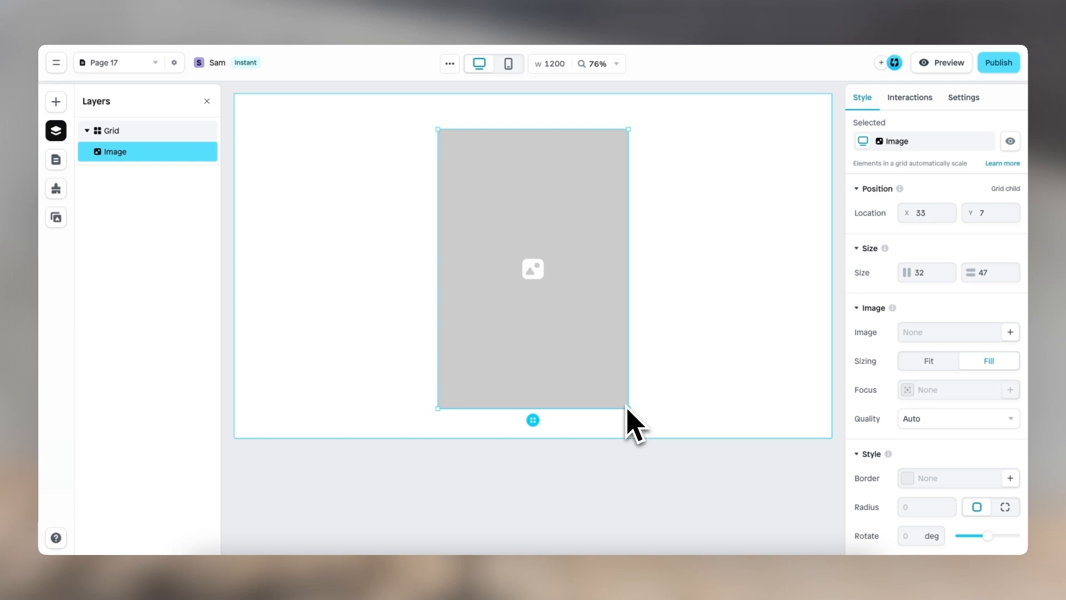
# Extend the grid's height downward and shrink it back to the image's lower edge.
pyautogui.click(699, 364)
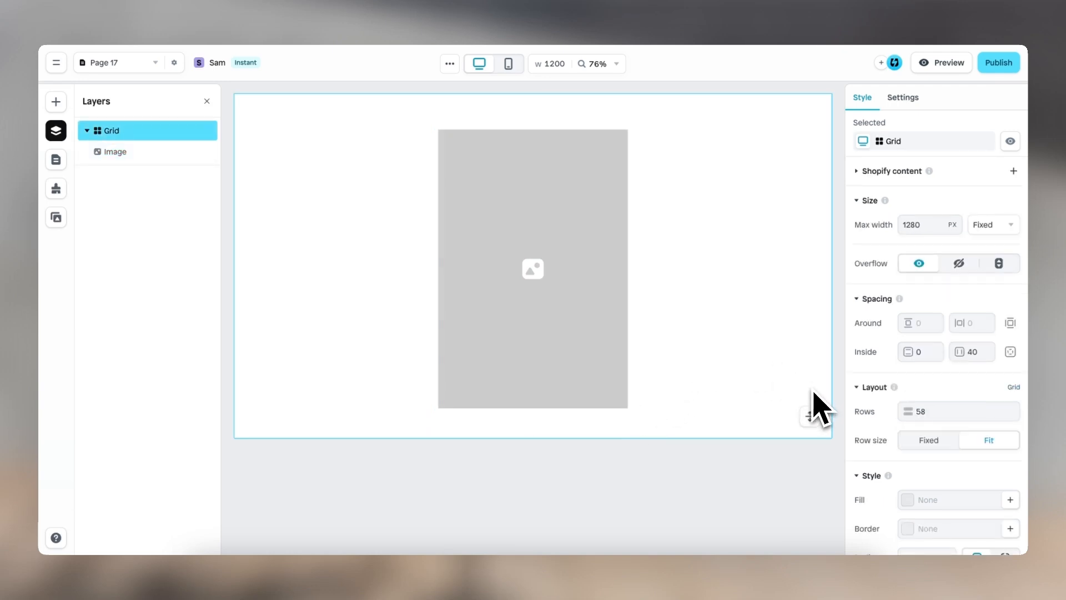
pyautogui.moveTo(814, 417); pyautogui.dragTo(812, 448)
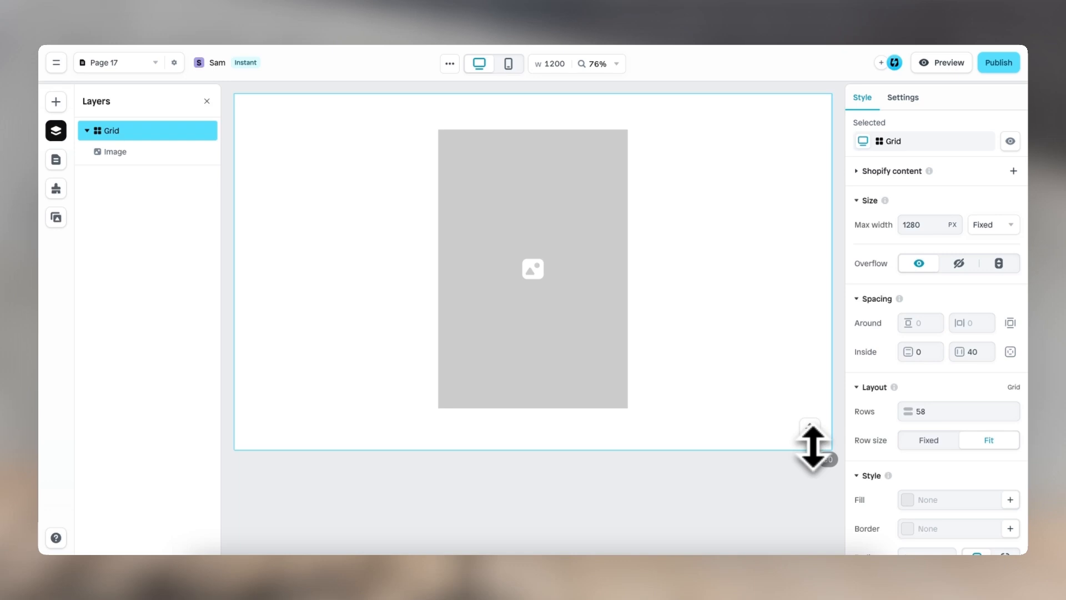
pyautogui.moveTo(812, 447); pyautogui.dragTo(811, 378)
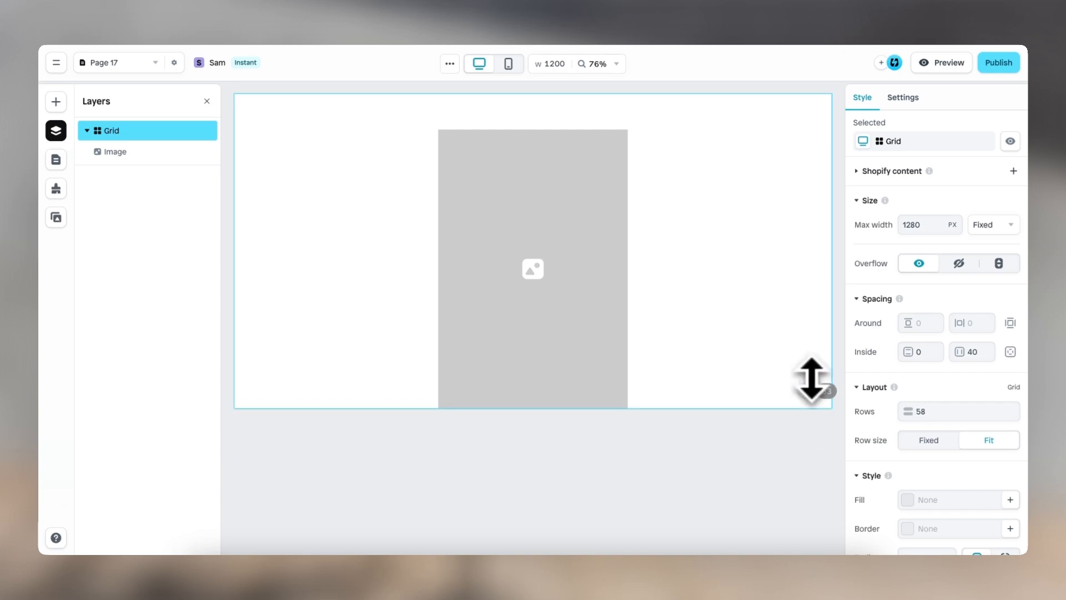
# Shorten the image from its lower edge, and resize the grid to 49 rows and finally to 60 rows.
pyautogui.click(621, 348)
pyautogui.moveTo(606, 415); pyautogui.dragTo(604, 388)
pyautogui.click(731, 398)
pyautogui.moveTo(805, 386); pyautogui.dragTo(811, 357)
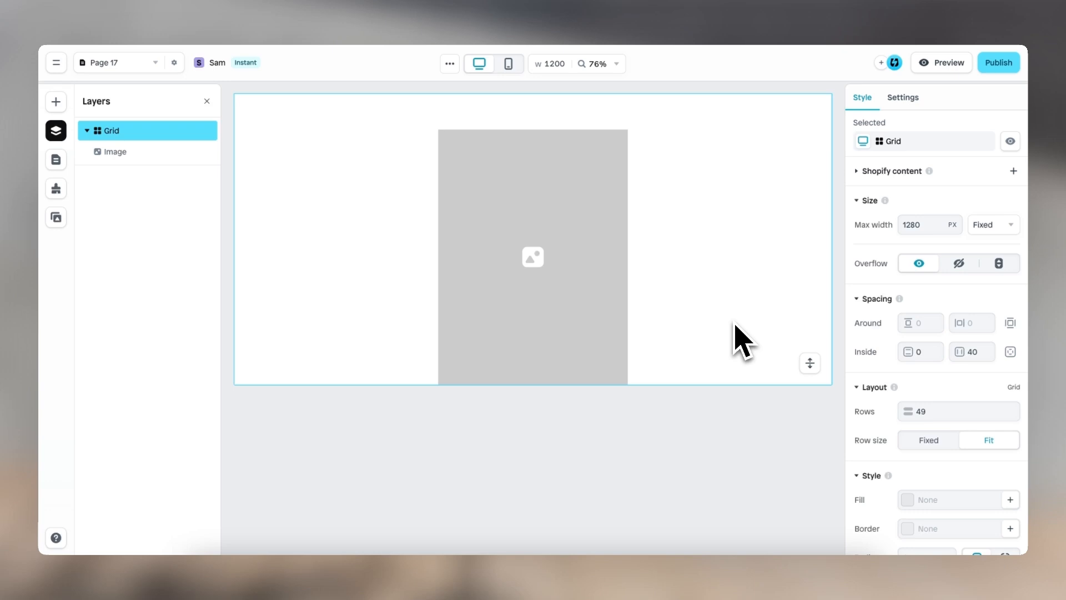
pyautogui.moveTo(810, 363); pyautogui.dragTo(812, 447)
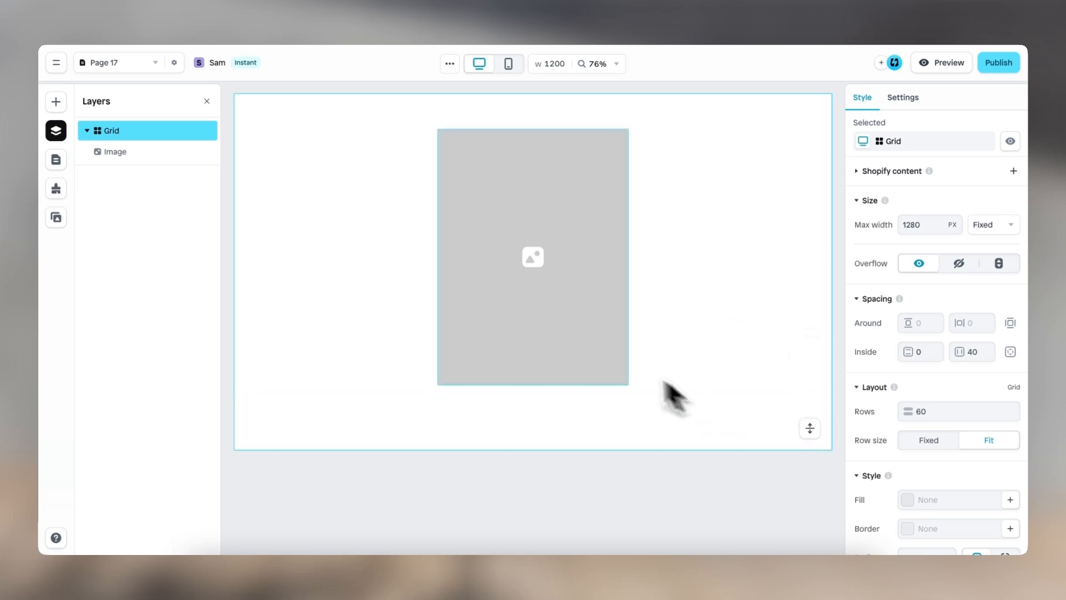
# Move the image into the grid's right half at X 46, Y 10 and resize it to 35 by 51 grid units.
pyautogui.click(607, 362)
pyautogui.moveTo(607, 361); pyautogui.dragTo(681, 352)
pyautogui.moveTo(689, 403); pyautogui.dragTo(689, 450)
pyautogui.moveTo(682, 149); pyautogui.dragTo(680, 151)
pyautogui.moveTo(534, 228); pyautogui.dragTo(522, 228)
# Insert a button overlapping the image's lower right edge at X 63, Y 49.
pyautogui.press('i')
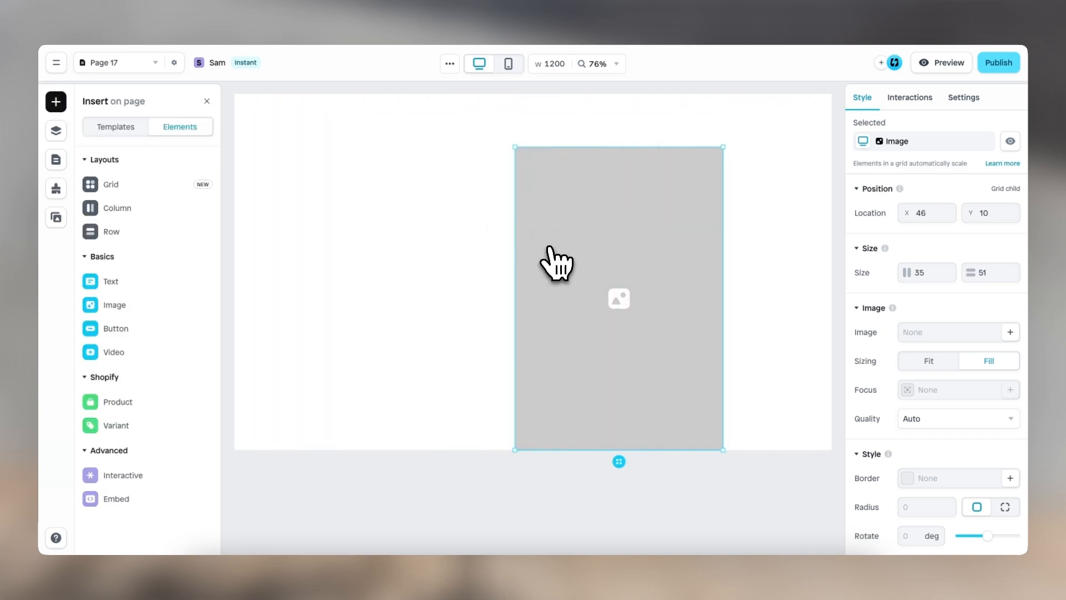
pyautogui.moveTo(130, 329)
pyautogui.moveTo(248, 308); pyautogui.dragTo(695, 401)
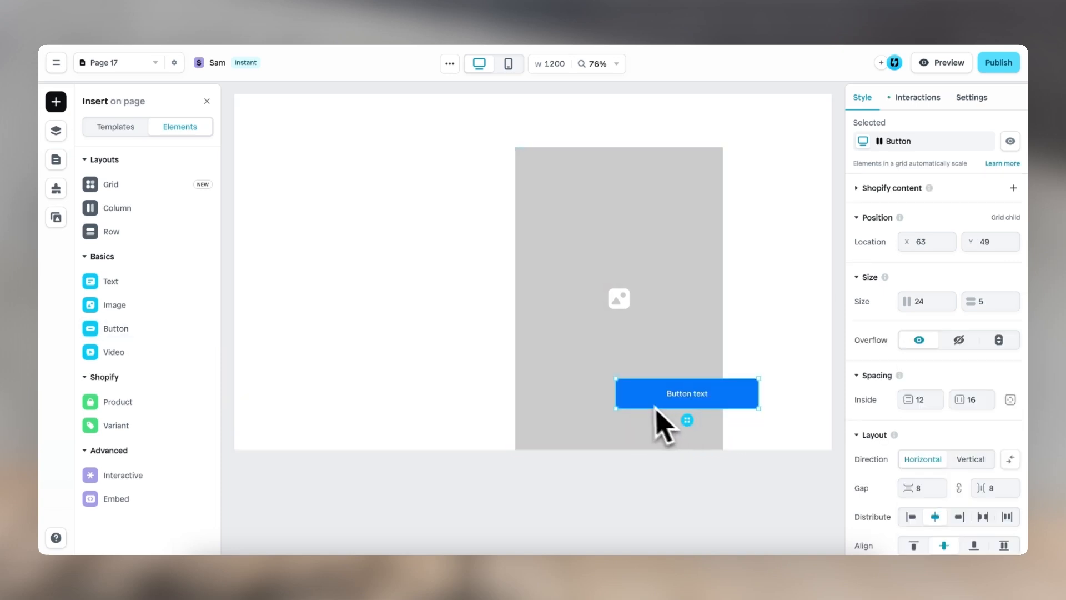
# Widen the button to 25 columns and nudge it rightward to X 65, Y 49.
pyautogui.moveTo(617, 396)
pyautogui.mouseDown()
pyautogui.moveTo(626, 395)
pyautogui.moveTo(615, 397)
pyautogui.mouseUp()
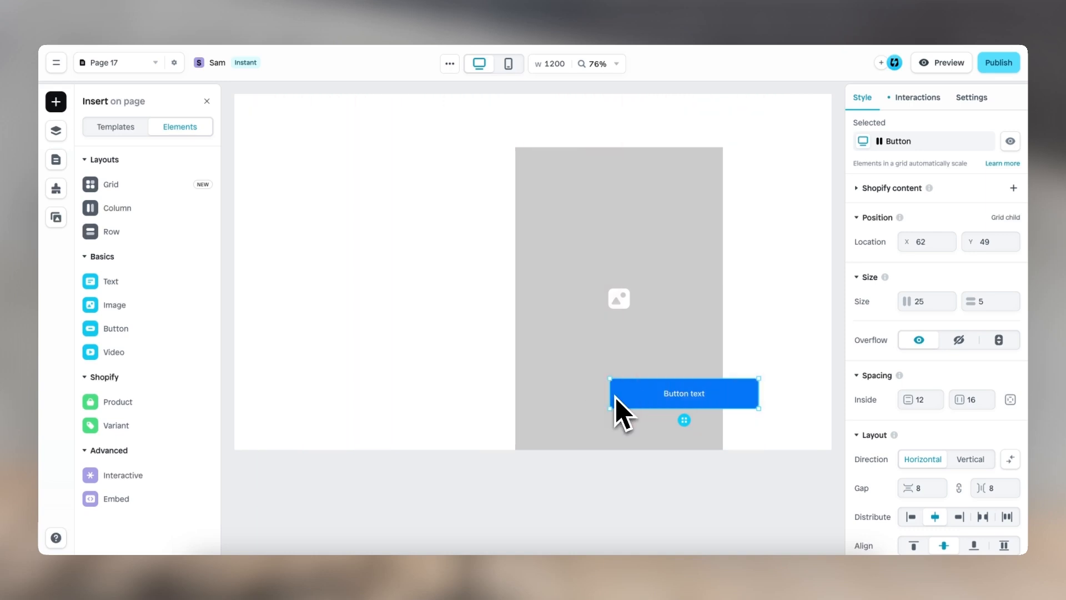
pyautogui.press('Right')
pyautogui.press('Right')
pyautogui.press('Right')
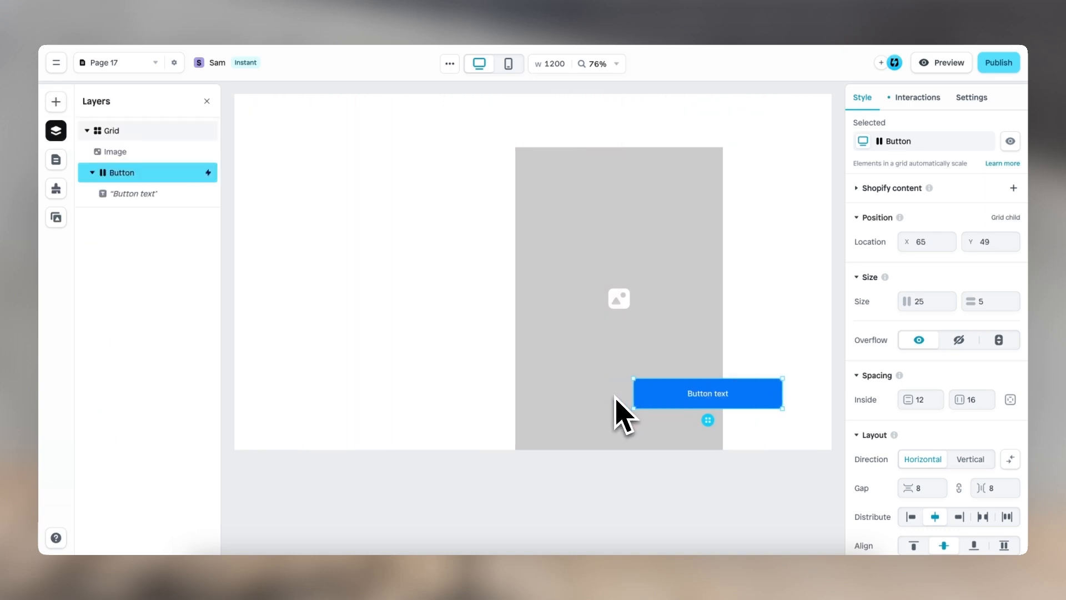
# Shift the button to X 68, Y 49, and insert a 25 by 5 heading above the grid's empty left area at X 2, Y 5.
pyautogui.click(694, 322)
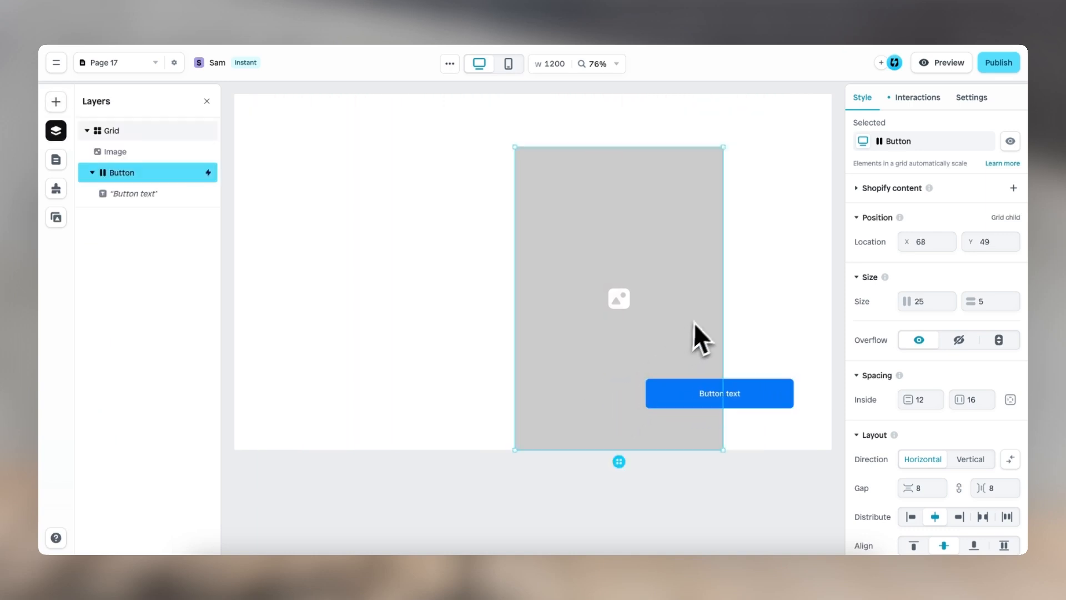
pyautogui.click(56, 102)
pyautogui.moveTo(149, 278)
pyautogui.moveTo(261, 258); pyautogui.dragTo(369, 170)
pyautogui.moveTo(465, 181); pyautogui.dragTo(409, 170)
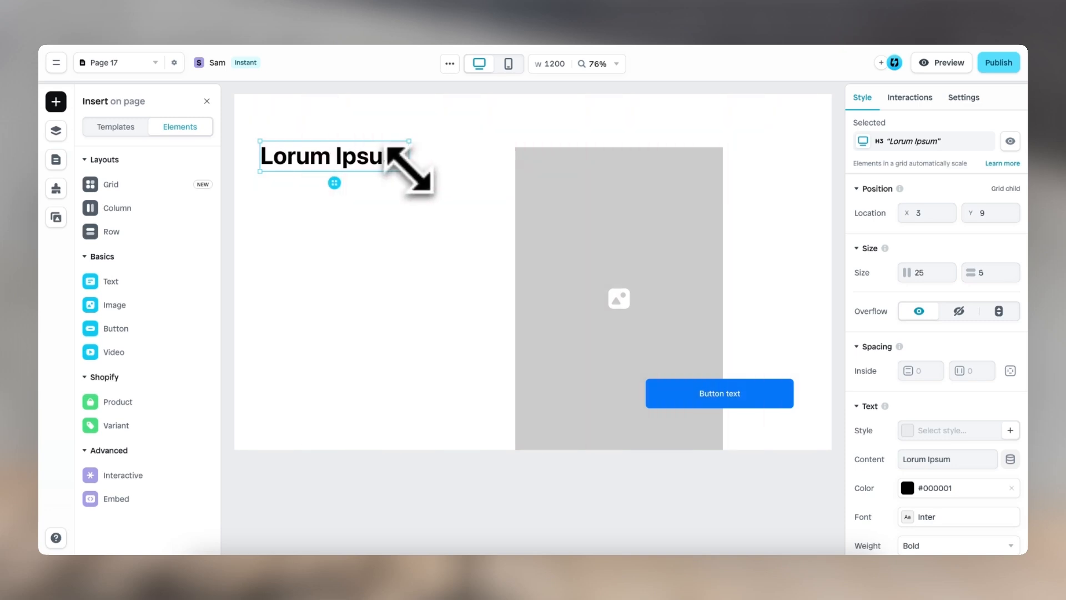
pyautogui.moveTo(344, 182); pyautogui.dragTo(327, 159)
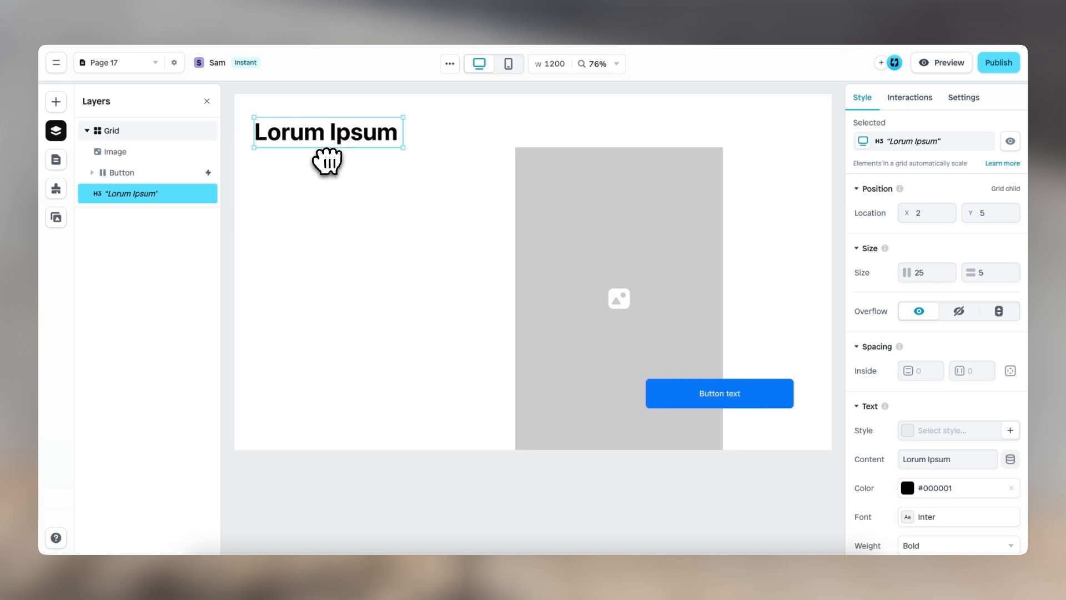
# Insert a short text element below the heading at X 2, Y 19.
pyautogui.click(55, 102)
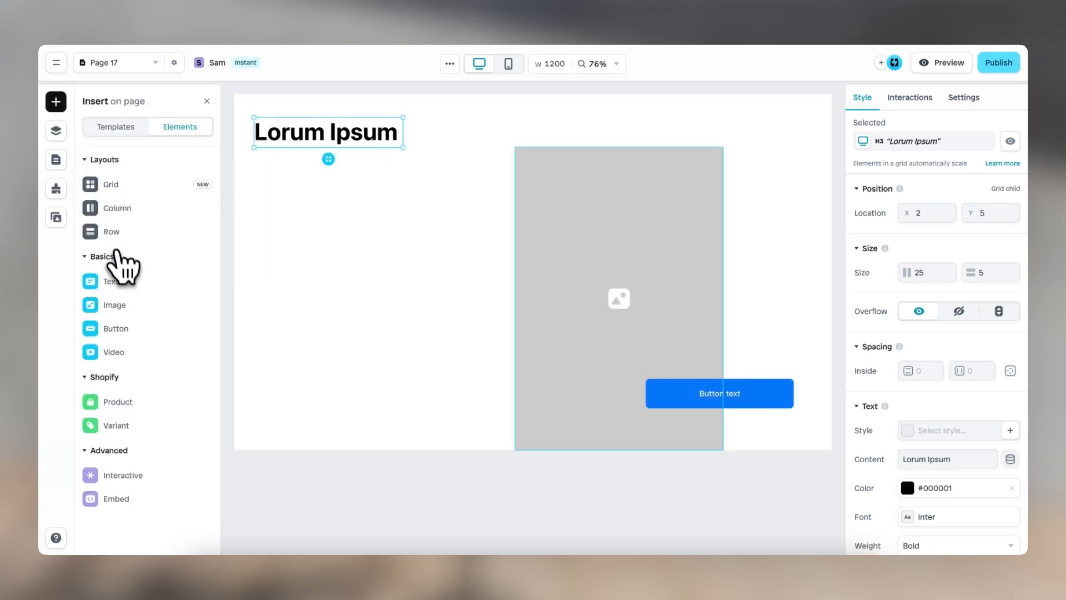
pyautogui.moveTo(166, 286)
pyautogui.moveTo(260, 312); pyautogui.dragTo(290, 222)
# Insert a paragraph beside the short text at X 16, Y 19 and narrow it to 23 columns.
pyautogui.click(55, 102)
pyautogui.moveTo(148, 292)
pyautogui.moveTo(311, 259); pyautogui.dragTo(441, 227)
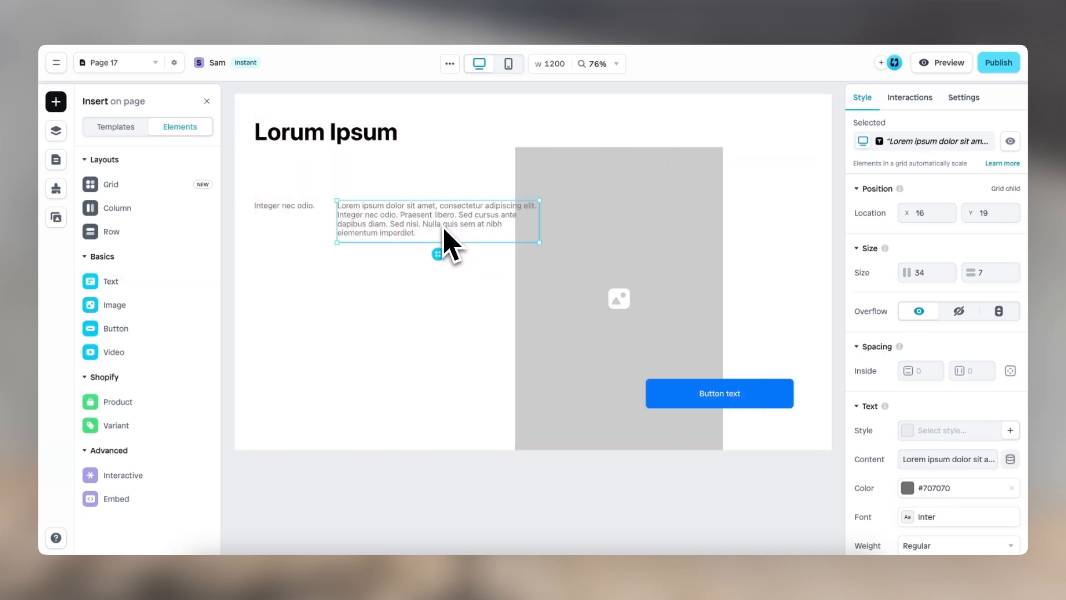
pyautogui.moveTo(530, 222); pyautogui.dragTo(476, 226)
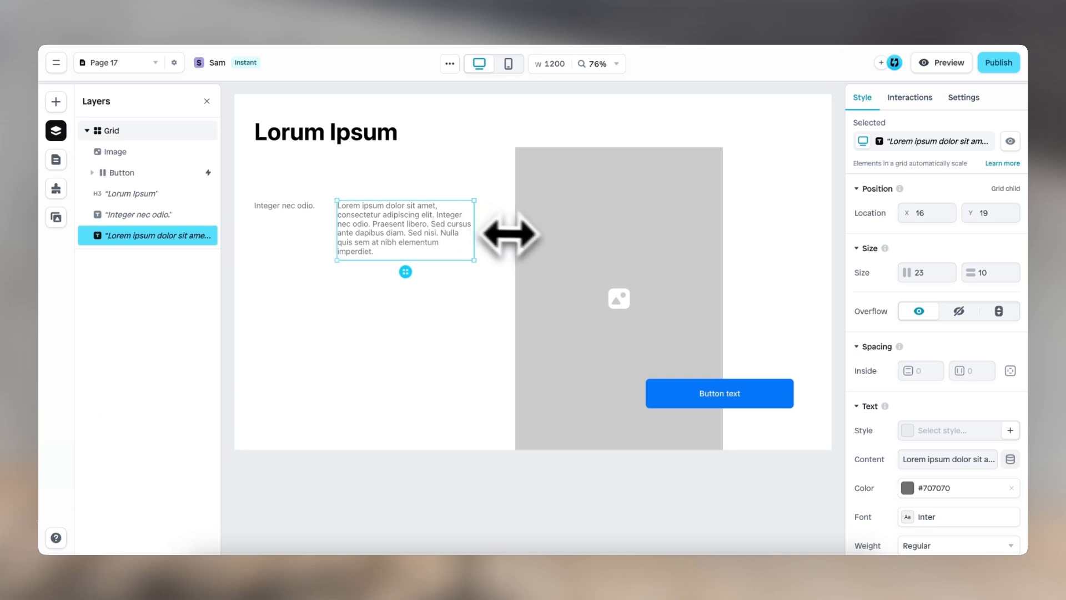
# Insert another short text element to the right of the image at X 82, Y 19.
pyautogui.click(56, 101)
pyautogui.moveTo(145, 282)
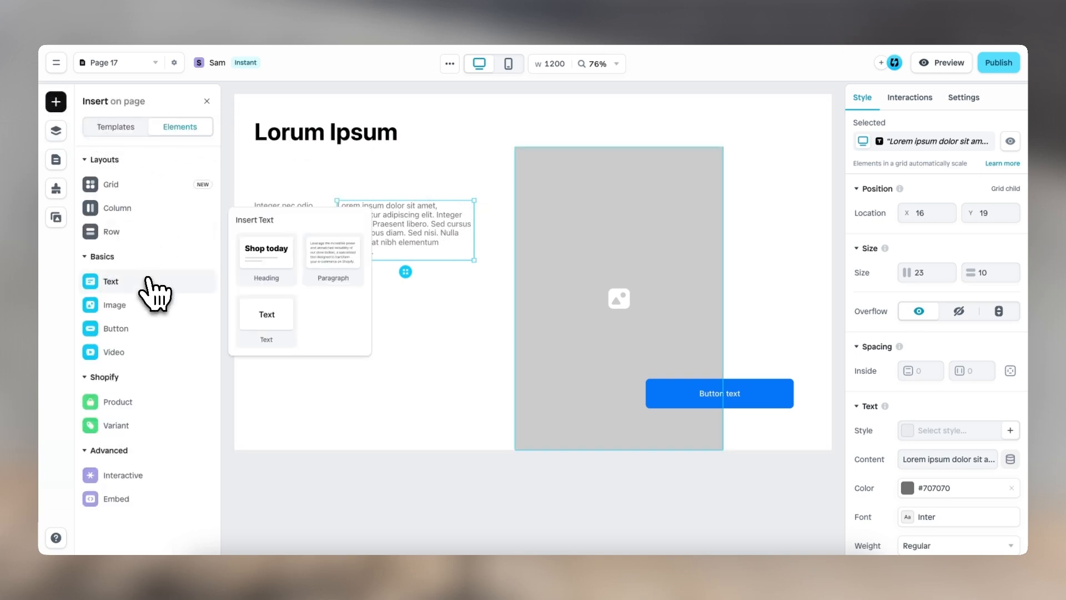
pyautogui.moveTo(271, 317); pyautogui.dragTo(773, 231)
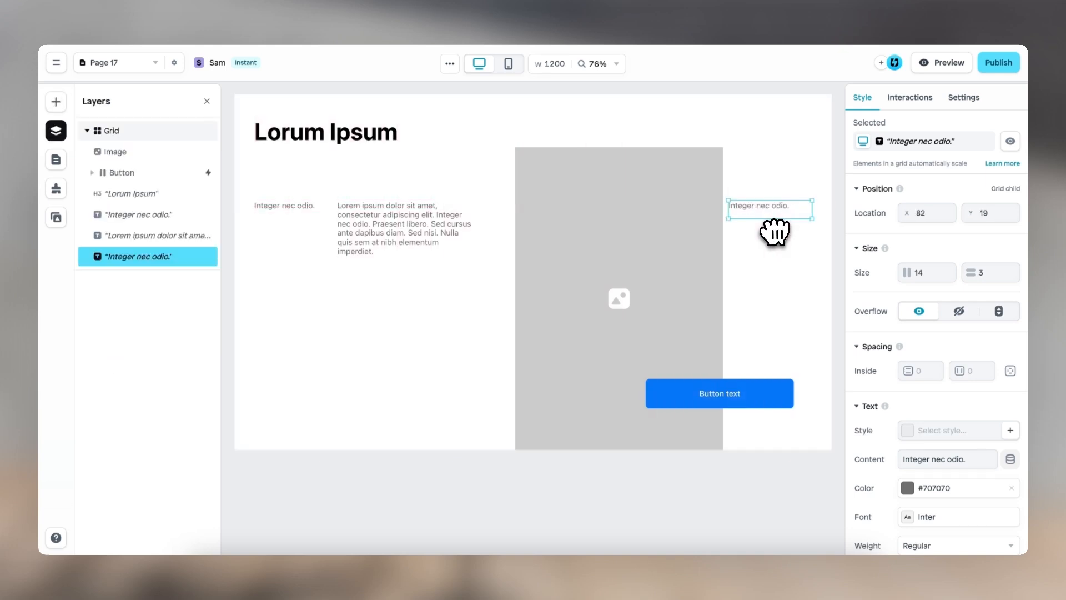
# Insert a Color picker variant element directly beneath the text to the right of the image.
pyautogui.click(56, 103)
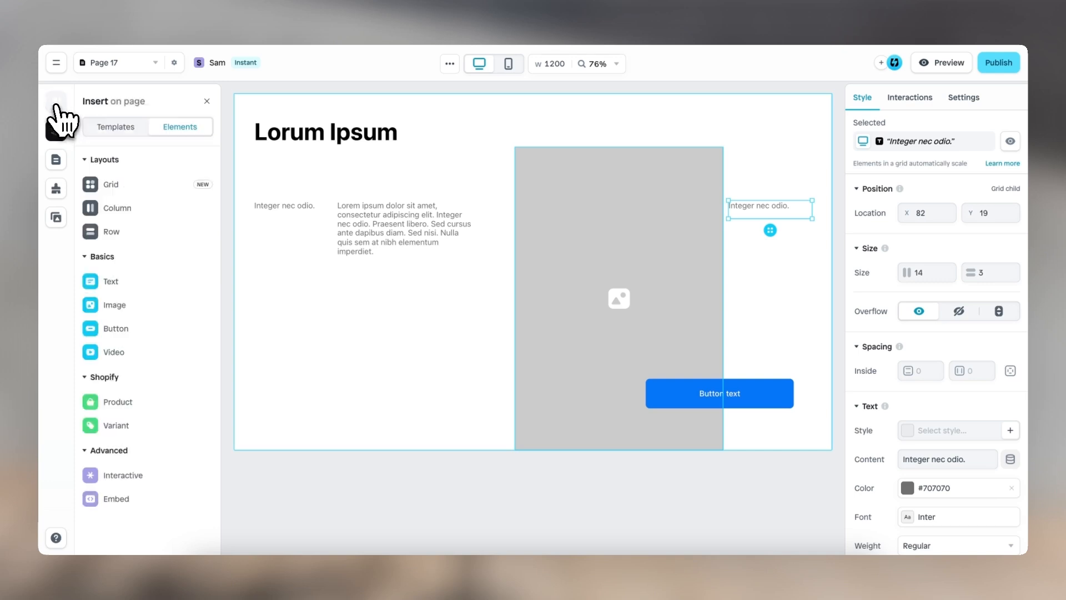
pyautogui.moveTo(160, 426)
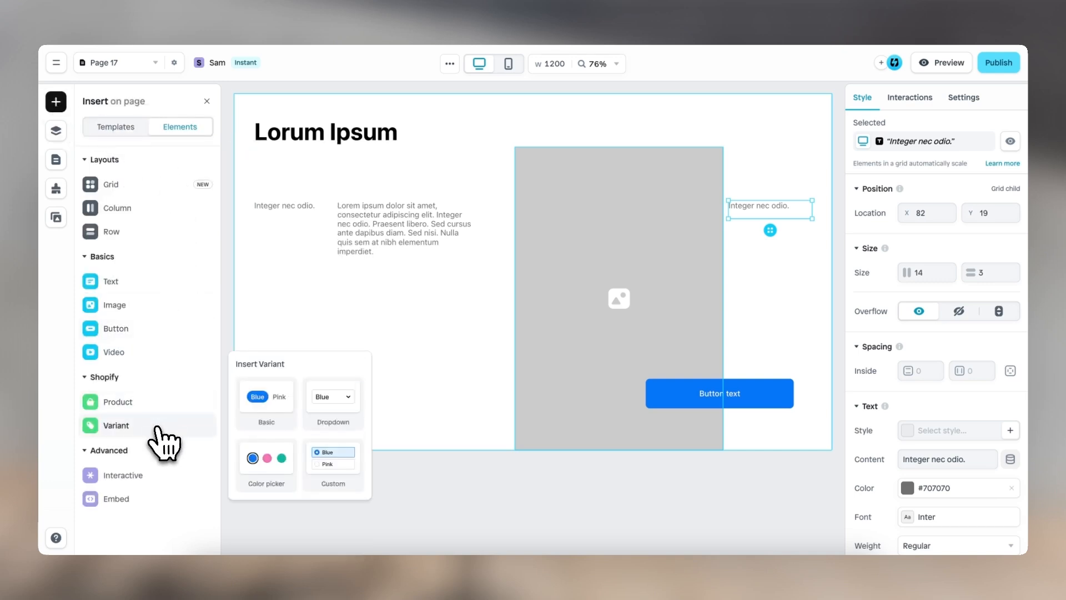
pyautogui.moveTo(266, 460); pyautogui.dragTo(766, 269)
# Nudge the image leftward to X 40, Y 10, and align the color picker and the text above it beside the image at X 78.
pyautogui.click(721, 302)
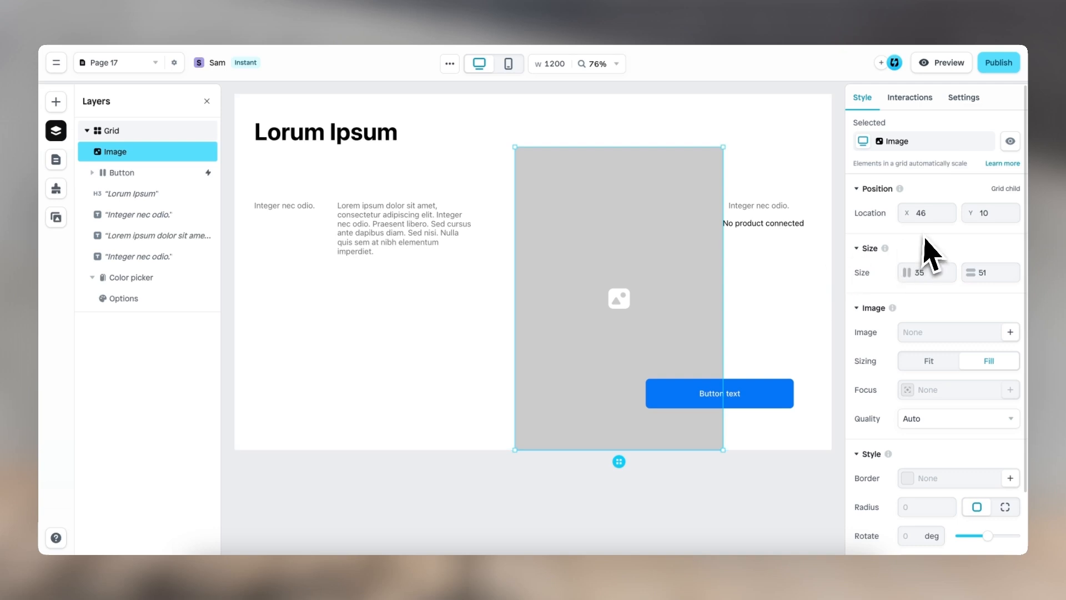
pyautogui.press('Left')
pyautogui.press('Left')
pyautogui.press('Left')
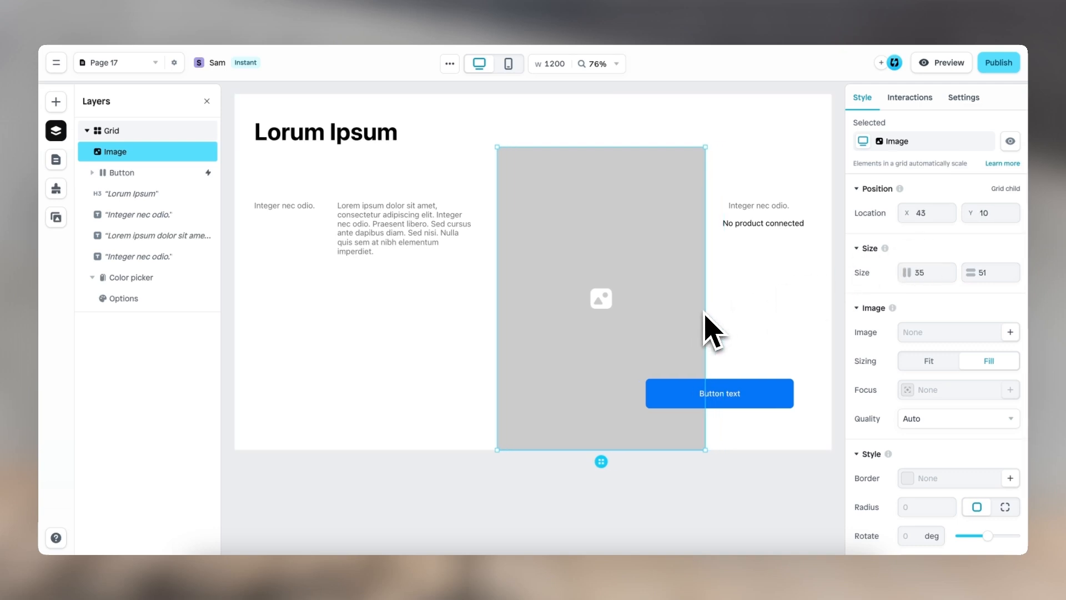
pyautogui.press('Left')
pyautogui.press('Left')
pyautogui.press('Left')
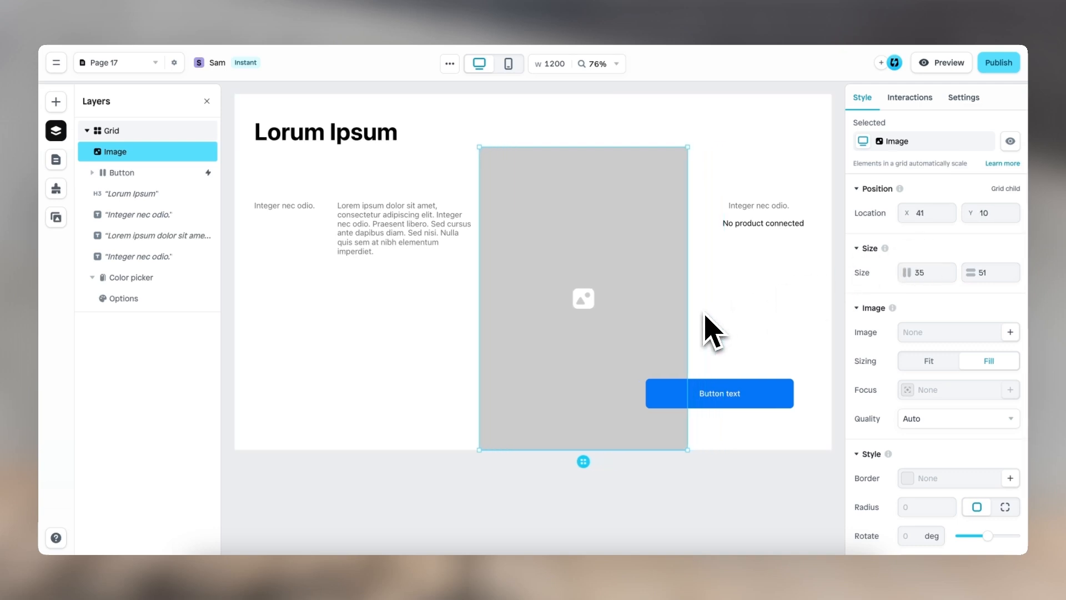
pyautogui.moveTo(766, 222); pyautogui.dragTo(752, 248)
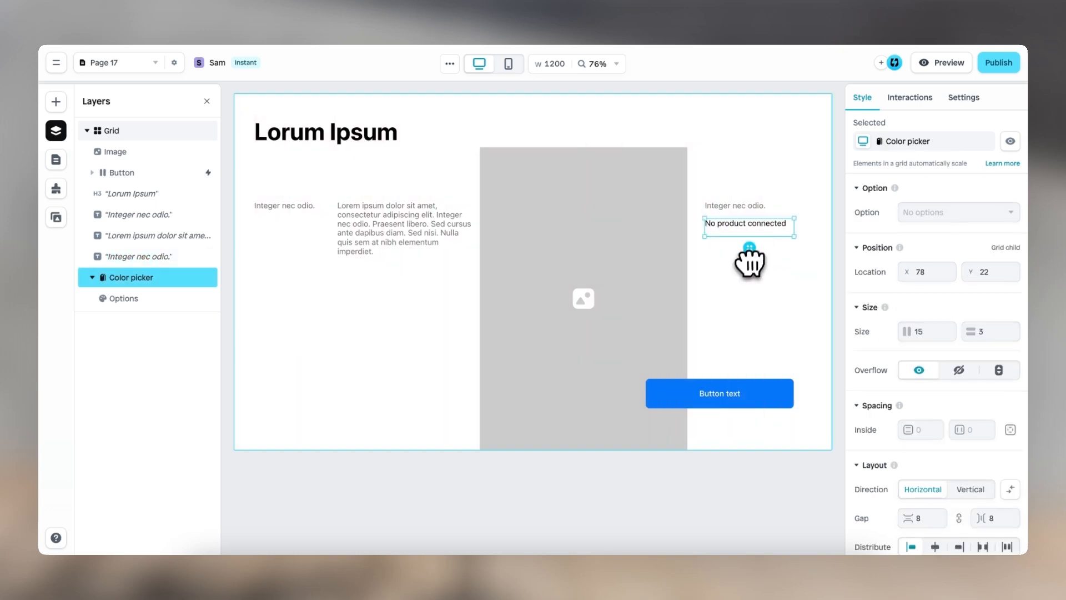
# Insert a product rating element in the grid's lower left at X 2, Y 52, aligned with the heading and the button.
pyautogui.click(56, 101)
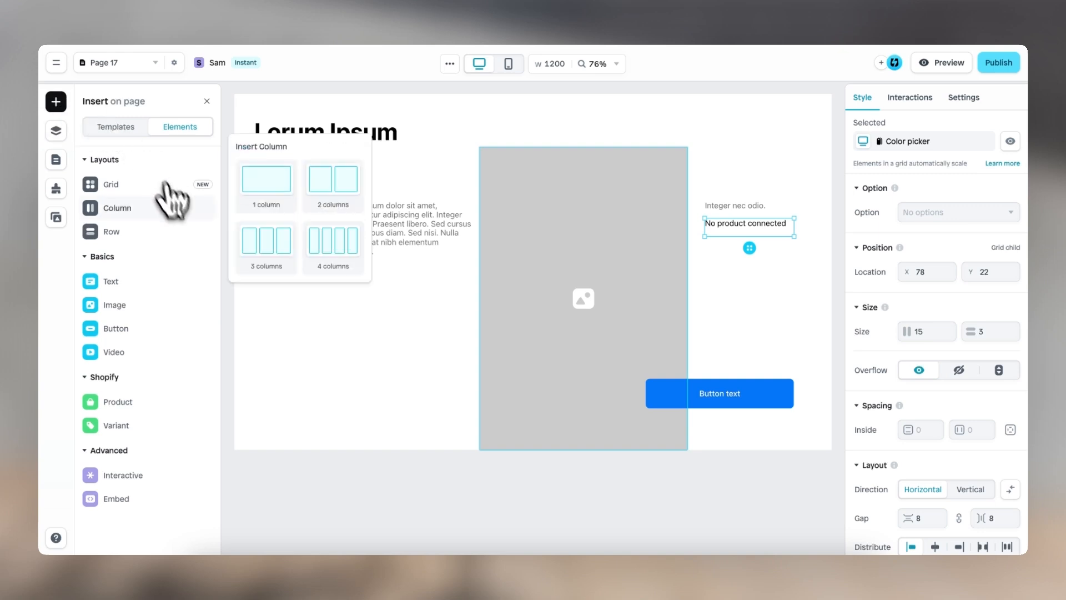
pyautogui.moveTo(153, 404)
pyautogui.moveTo(345, 231); pyautogui.dragTo(416, 312)
pyautogui.moveTo(341, 390); pyautogui.dragTo(332, 411)
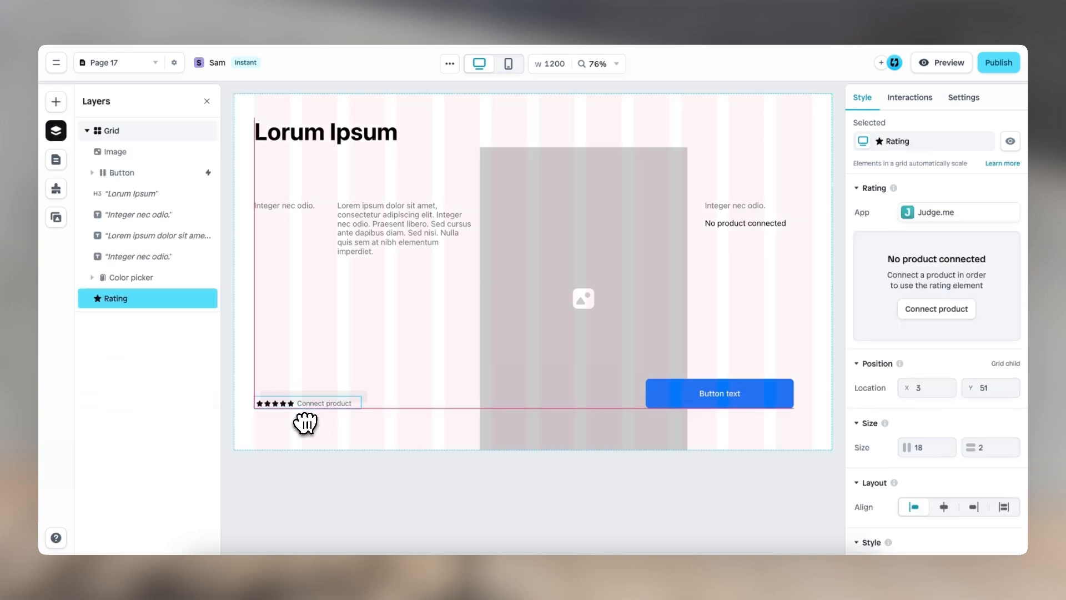
# Connect the grid to the Shopify product GlideAir, and check the product source of the rating and color picker.
pyautogui.click(422, 391)
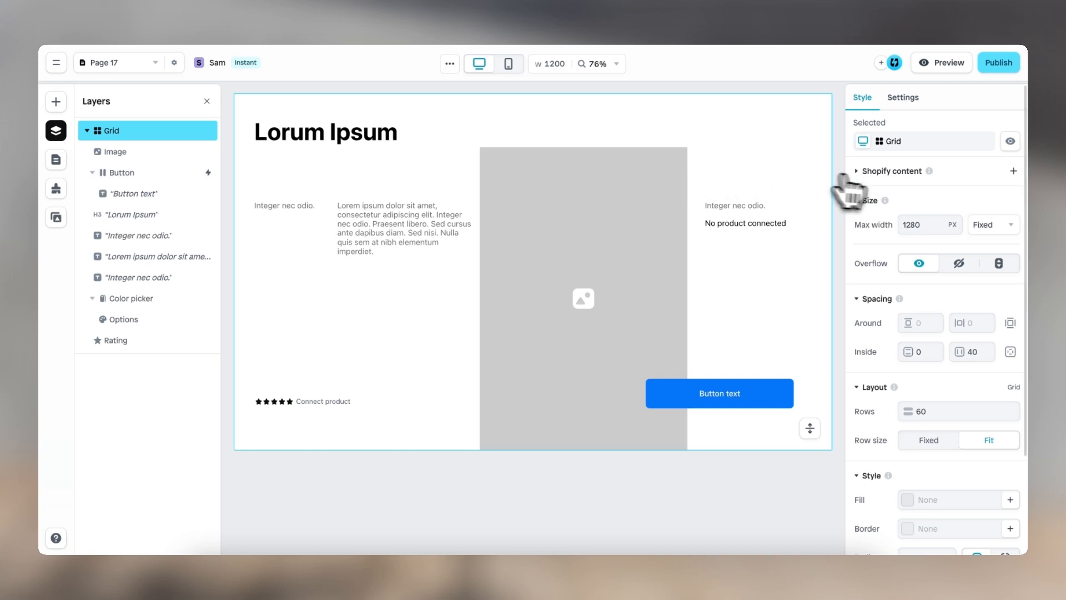
pyautogui.click(886, 171)
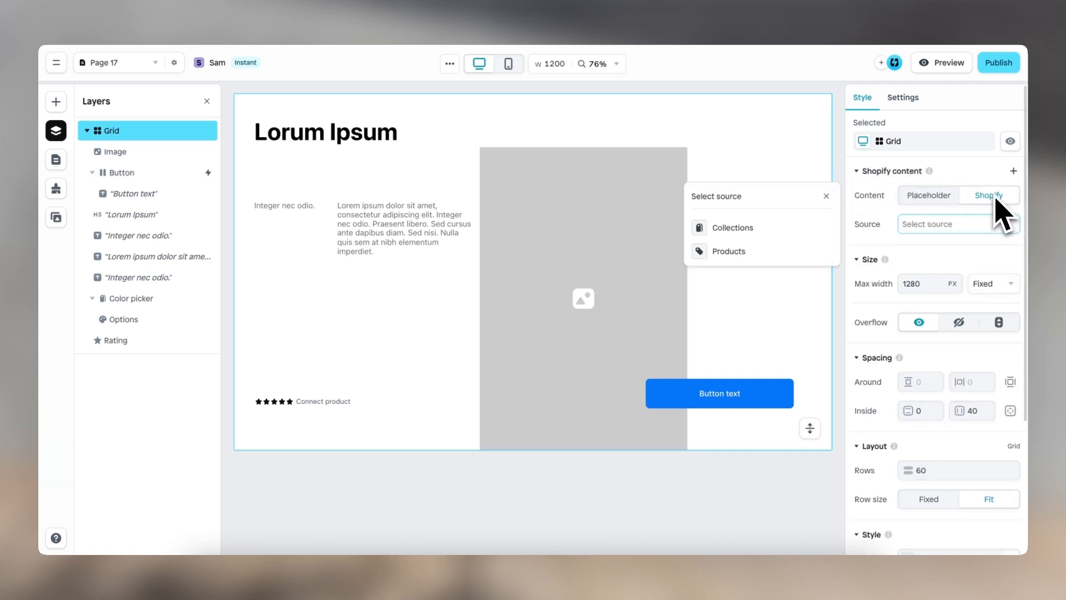
pyautogui.click(782, 253)
pyautogui.scroll(-1, 786, 277)
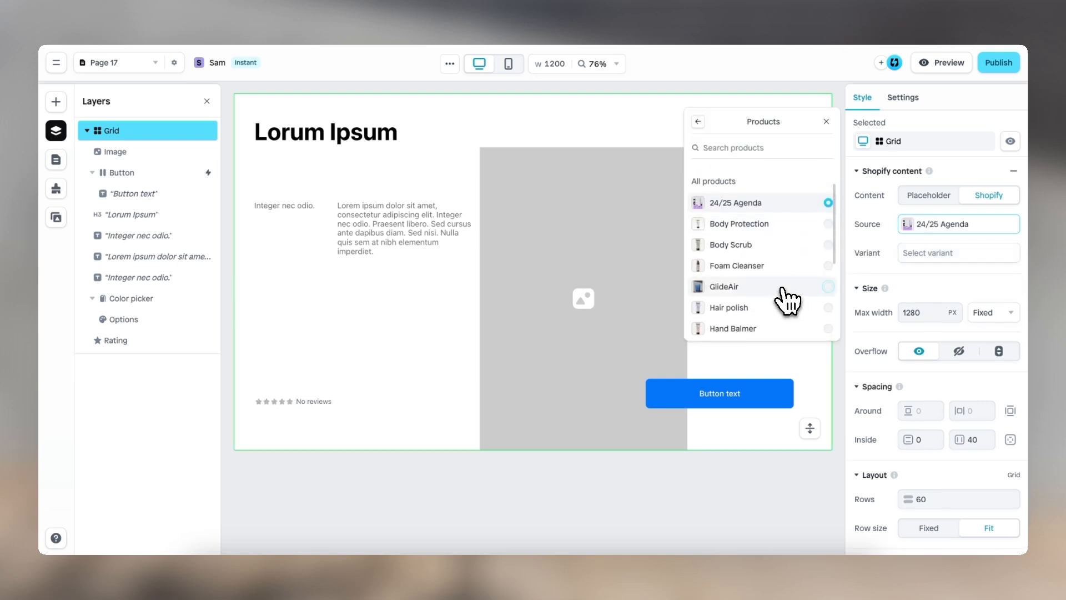
pyautogui.click(782, 288)
pyautogui.click(826, 122)
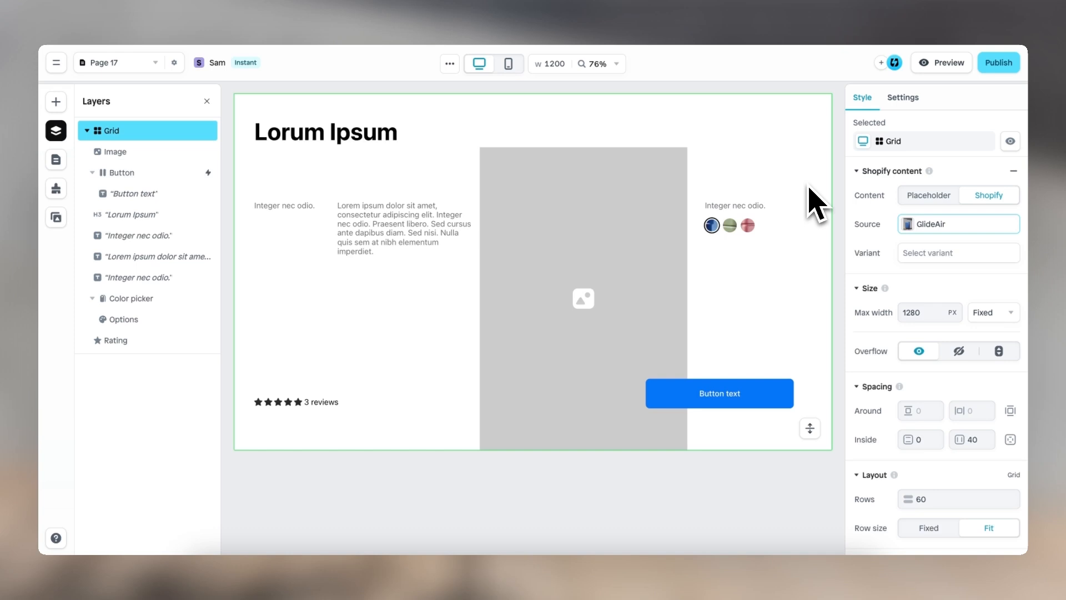
pyautogui.click(336, 407)
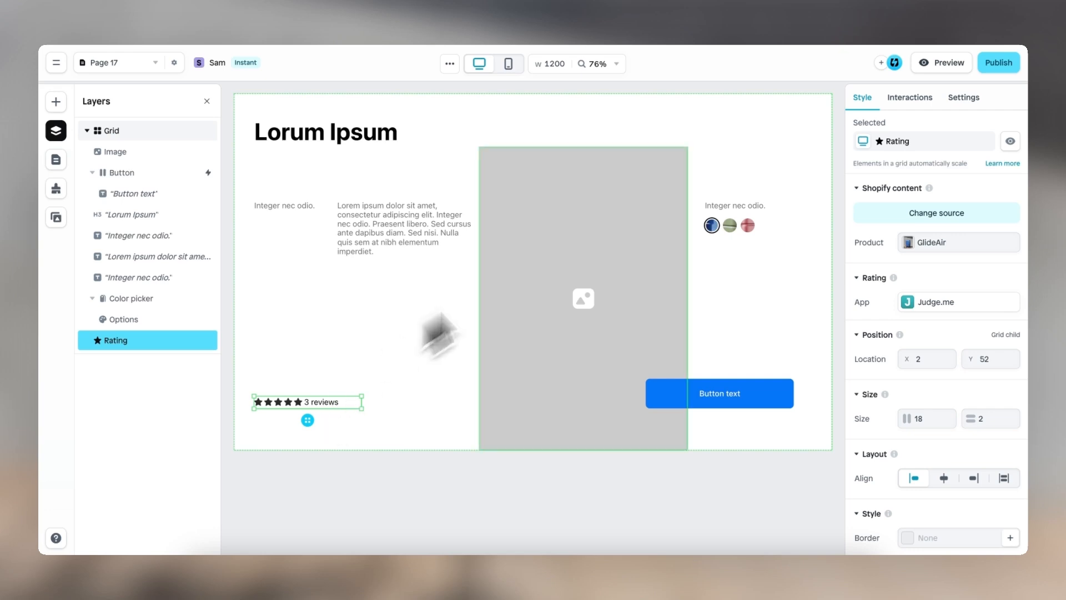
pyautogui.click(713, 225)
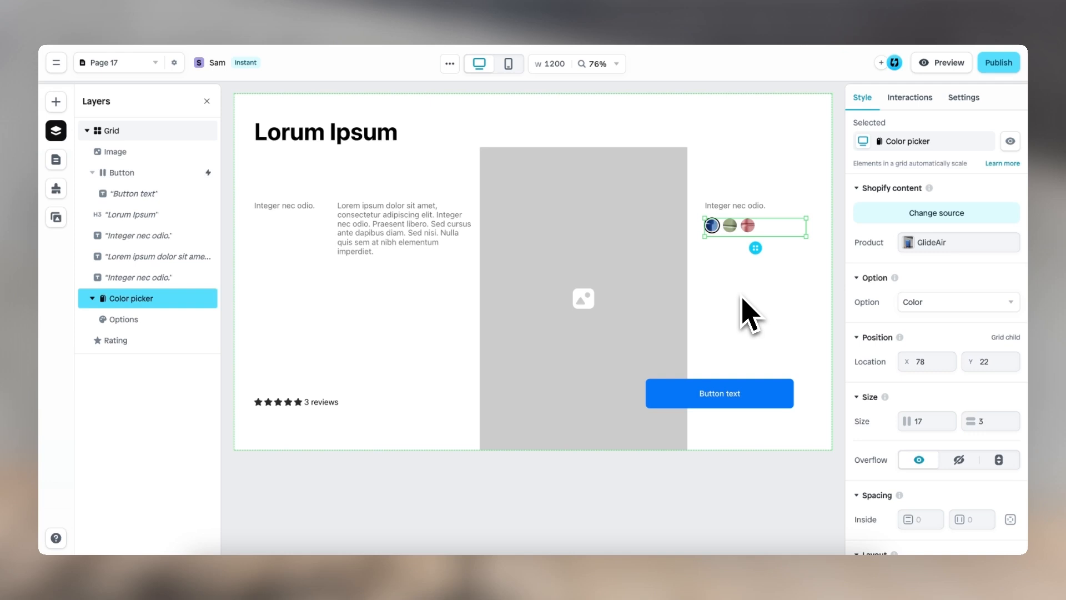
# Switch the image's content from Static to Shopify, keeping Featured image as its source.
pyautogui.click(603, 303)
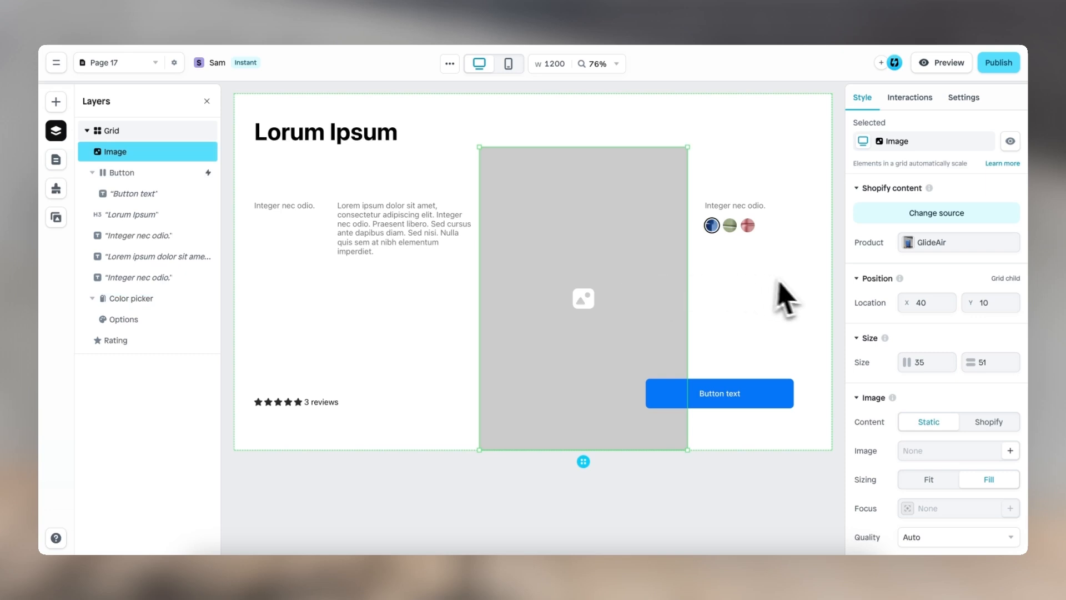
pyautogui.scroll(-3, 875, 366)
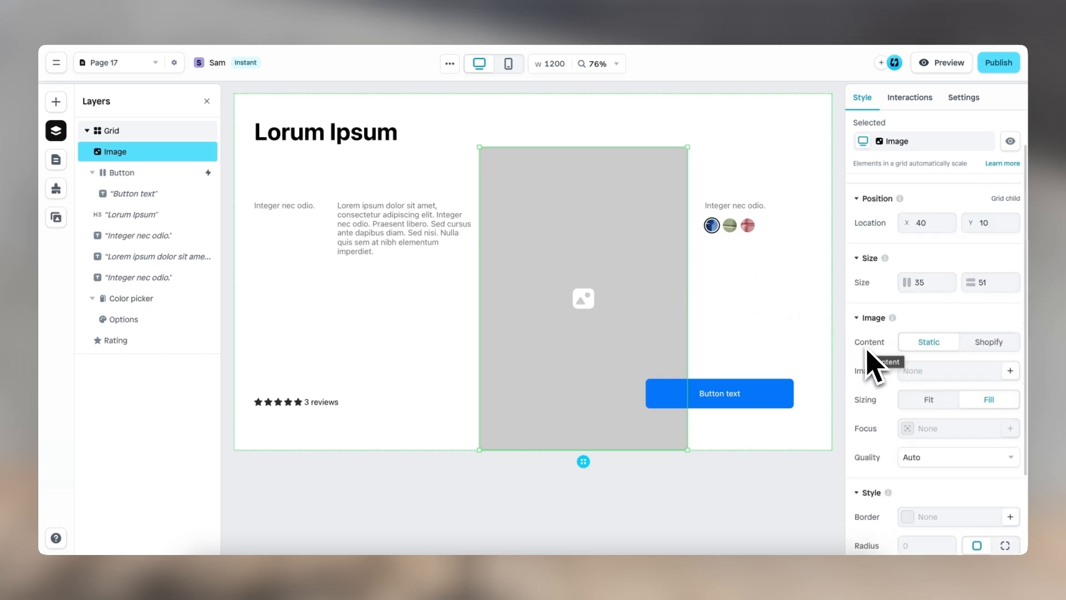
pyautogui.click(993, 341)
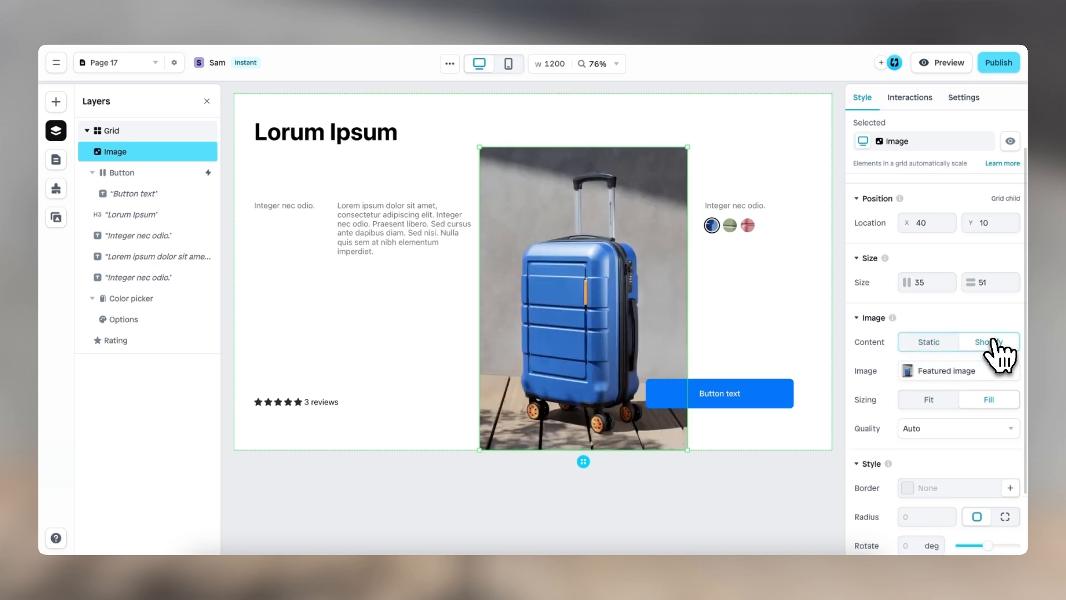
pyautogui.click(1000, 372)
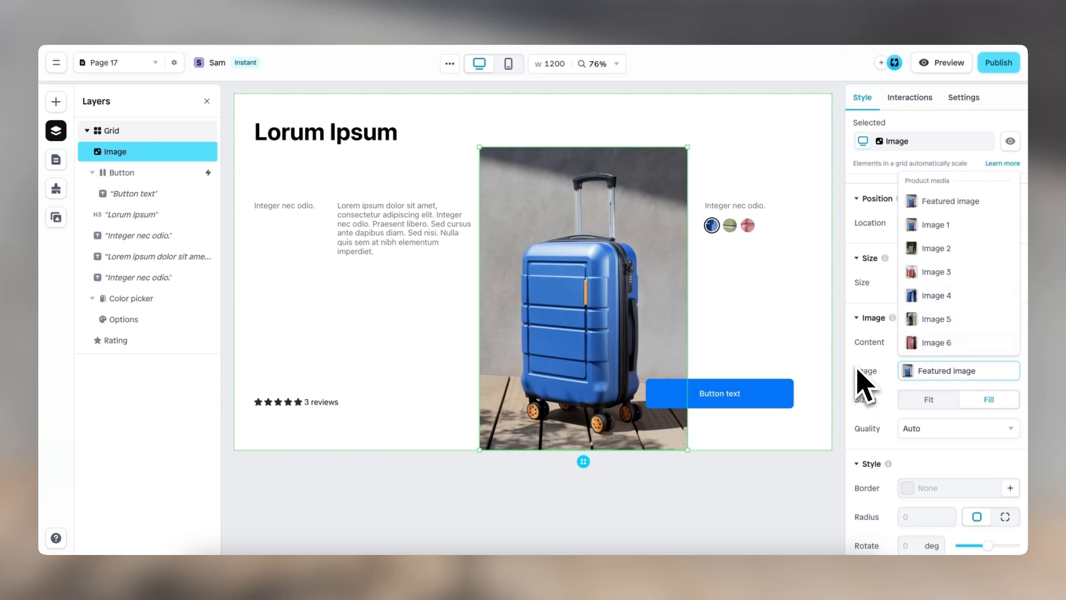
pyautogui.click(864, 382)
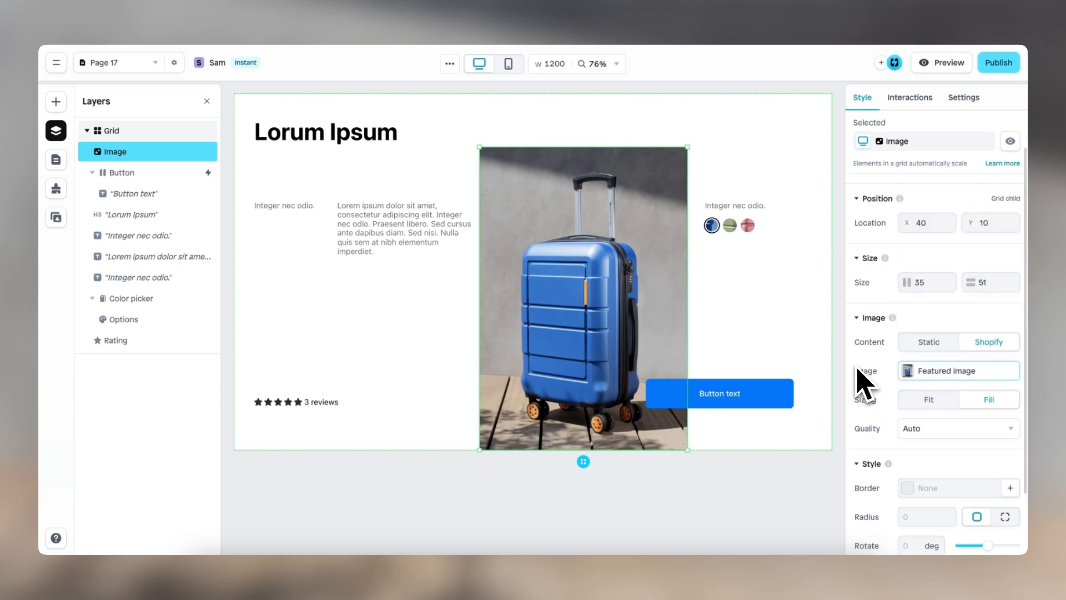
# Link the heading's content to the product's Title as its dynamic source.
pyautogui.click(333, 144)
pyautogui.scroll(-3, 866, 355)
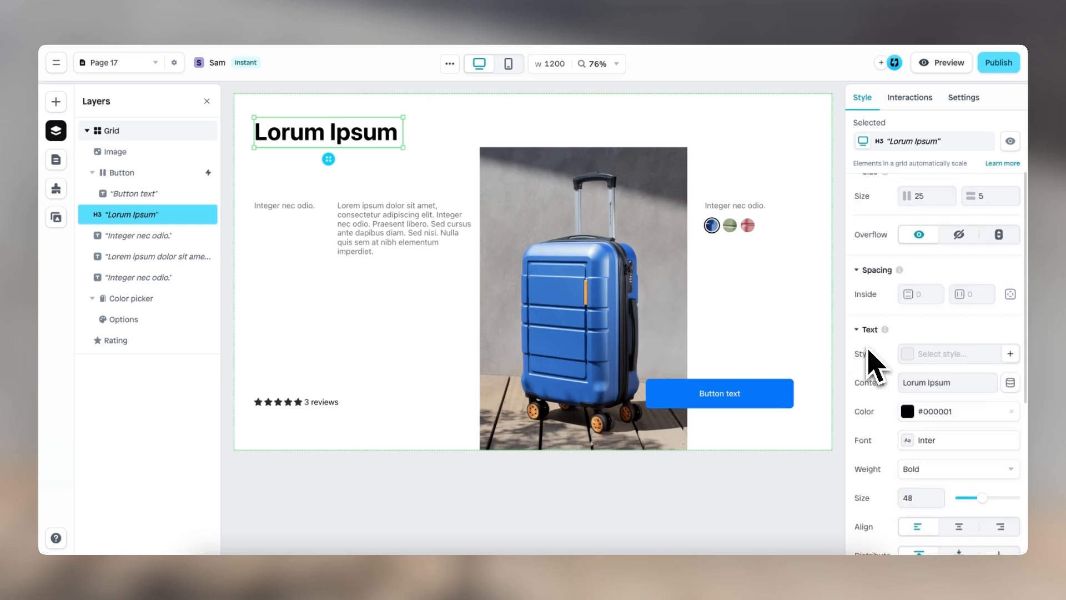
pyautogui.scroll(-3, 869, 351)
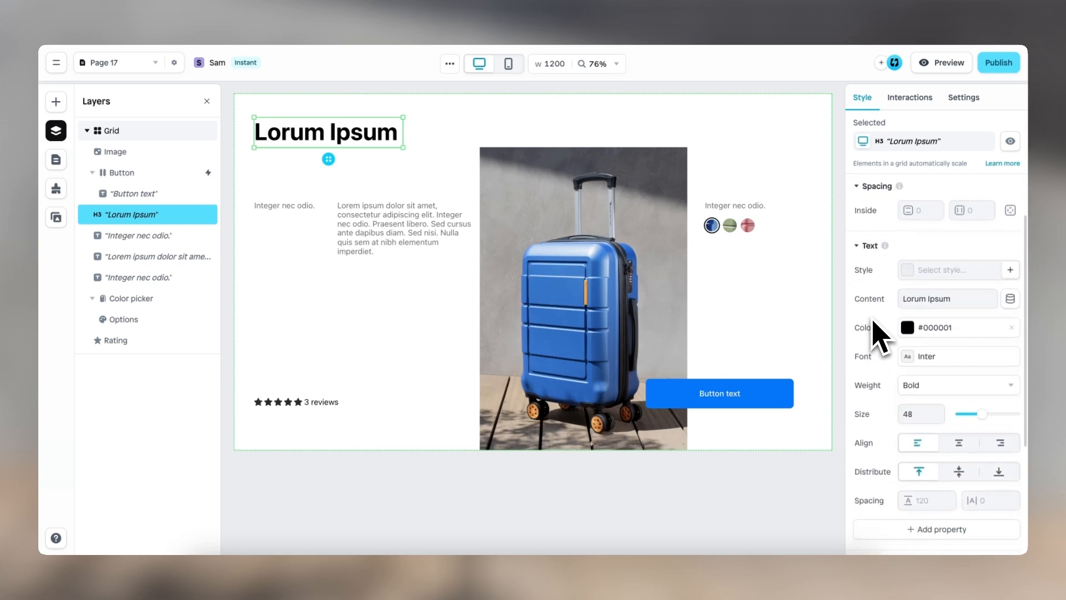
pyautogui.click(1010, 300)
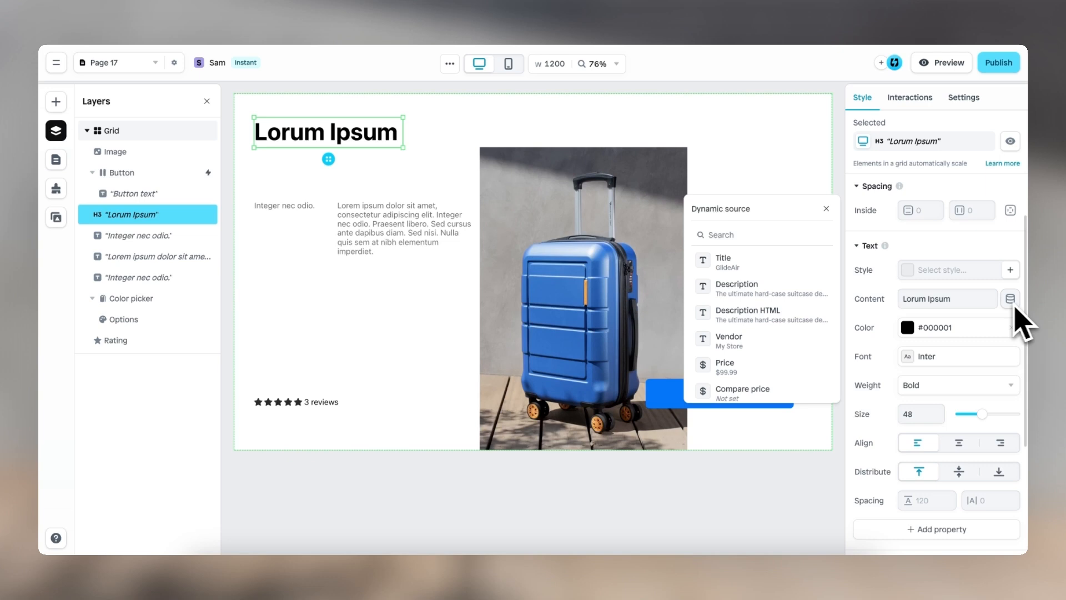
pyautogui.click(803, 281)
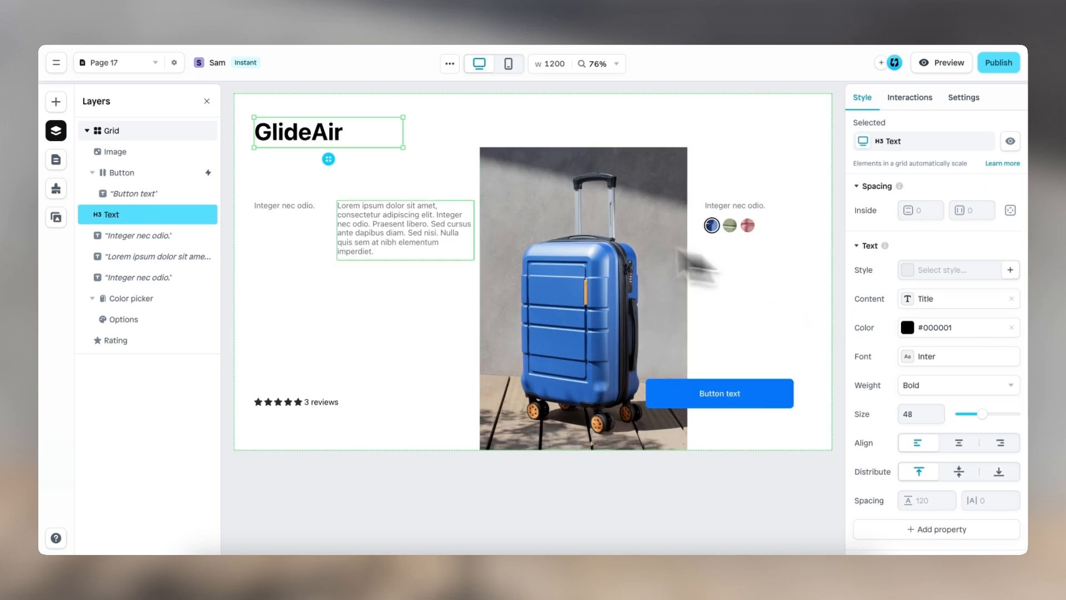
# Link the small text below the heading to the product's Price as its dynamic source.
pyautogui.click(317, 204)
pyautogui.click(305, 209)
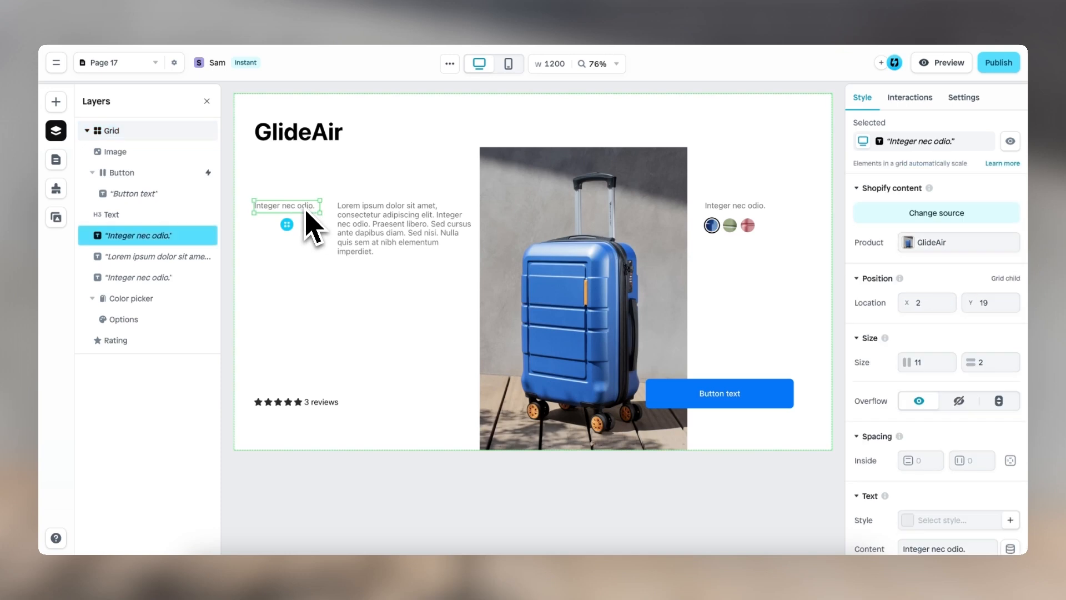
pyautogui.scroll(-5, 888, 338)
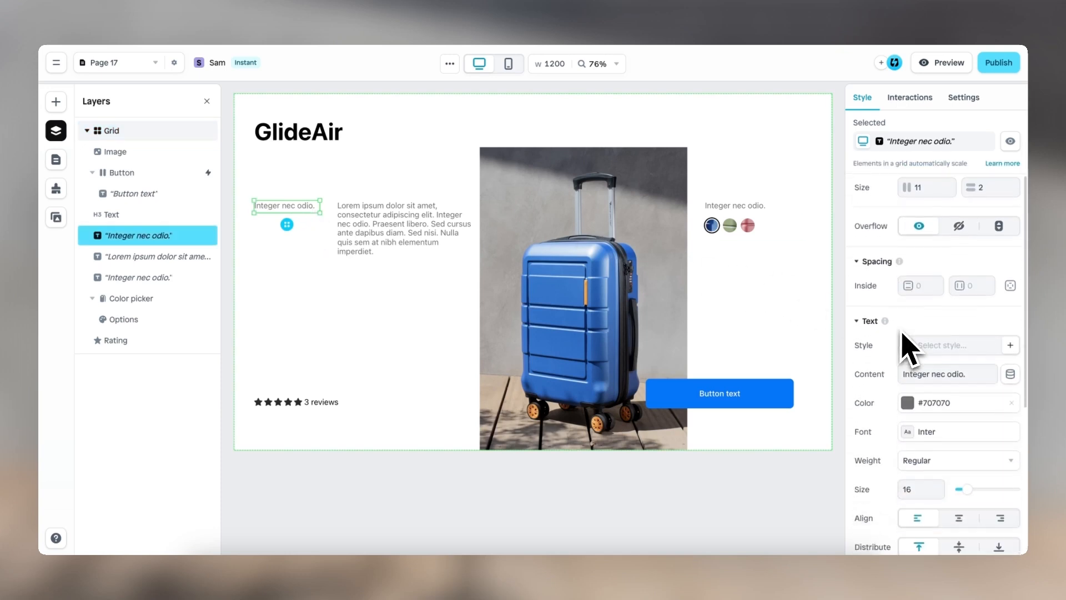
pyautogui.click(1010, 307)
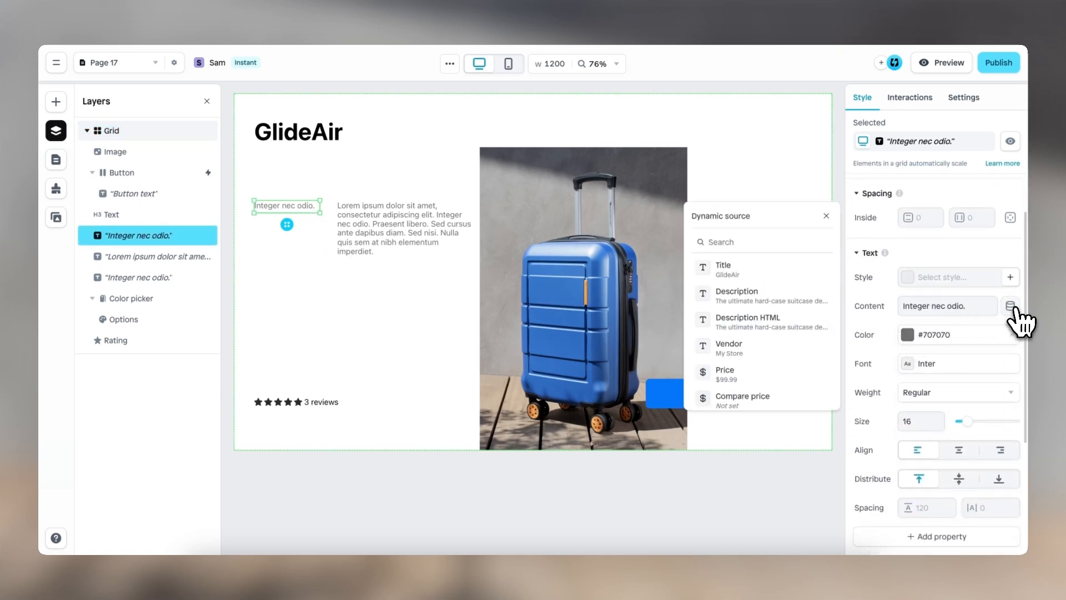
pyautogui.scroll(-1, 822, 331)
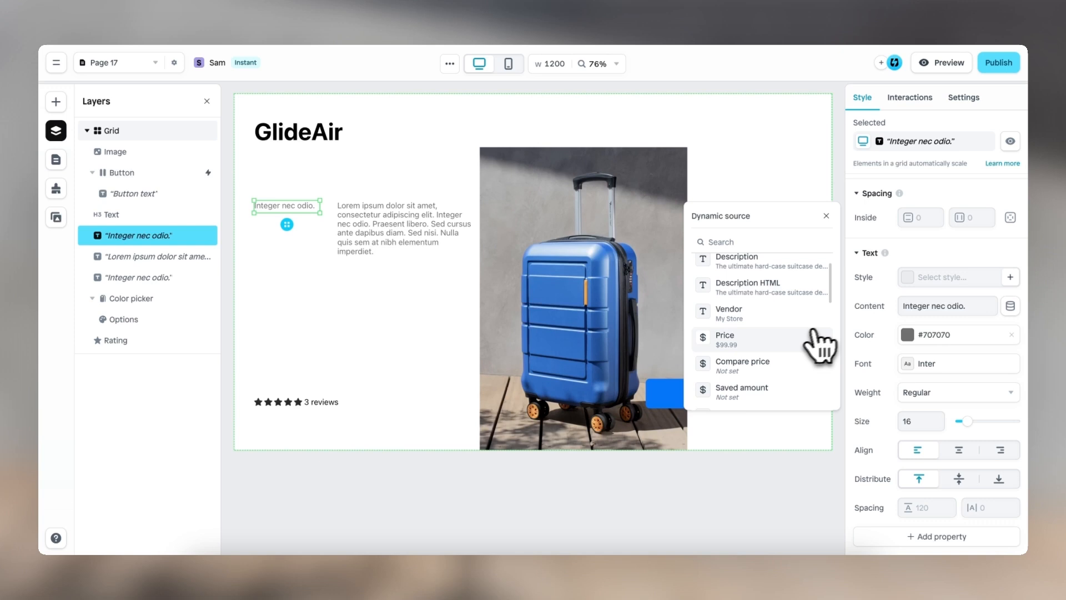
pyautogui.click(784, 339)
pyautogui.moveTo(320, 213); pyautogui.dragTo(328, 221)
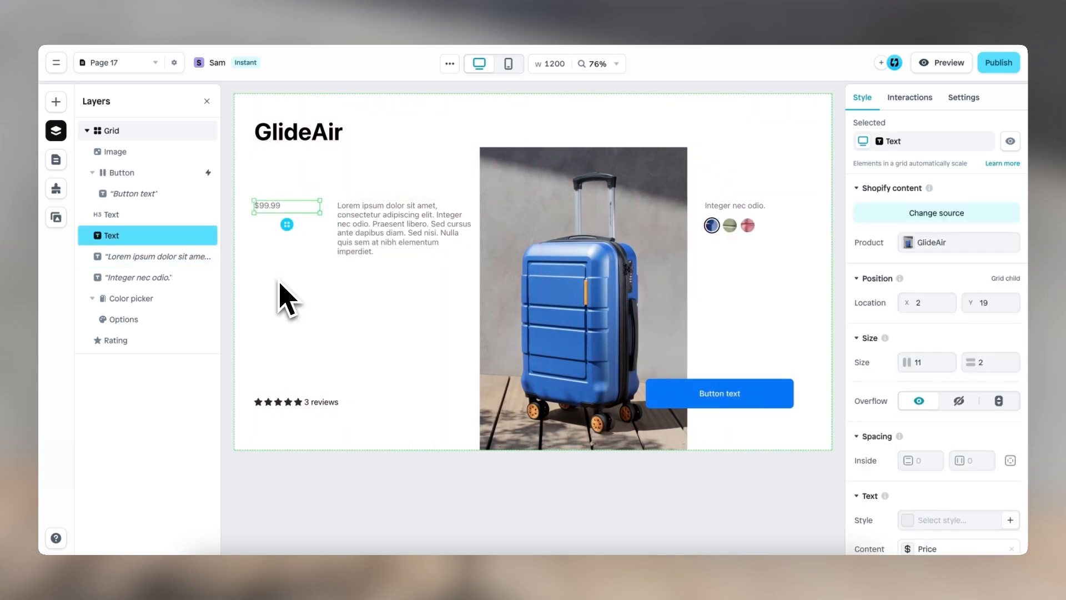
# Link the longer paragraph to the product's Description as its dynamic source and move it slightly closer to the price.
pyautogui.click(396, 238)
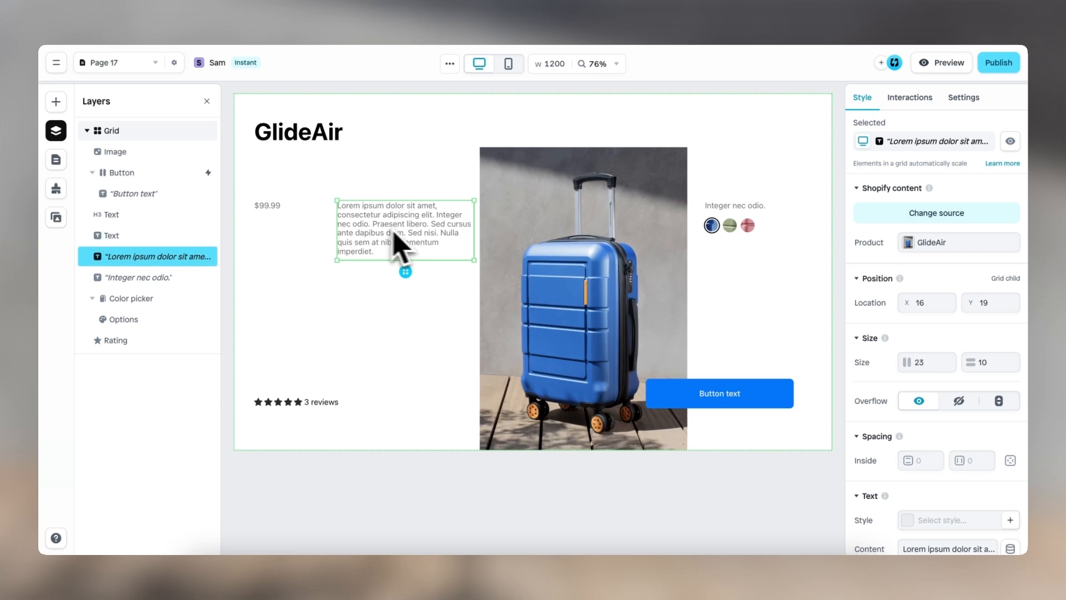
pyautogui.scroll(-5, 891, 326)
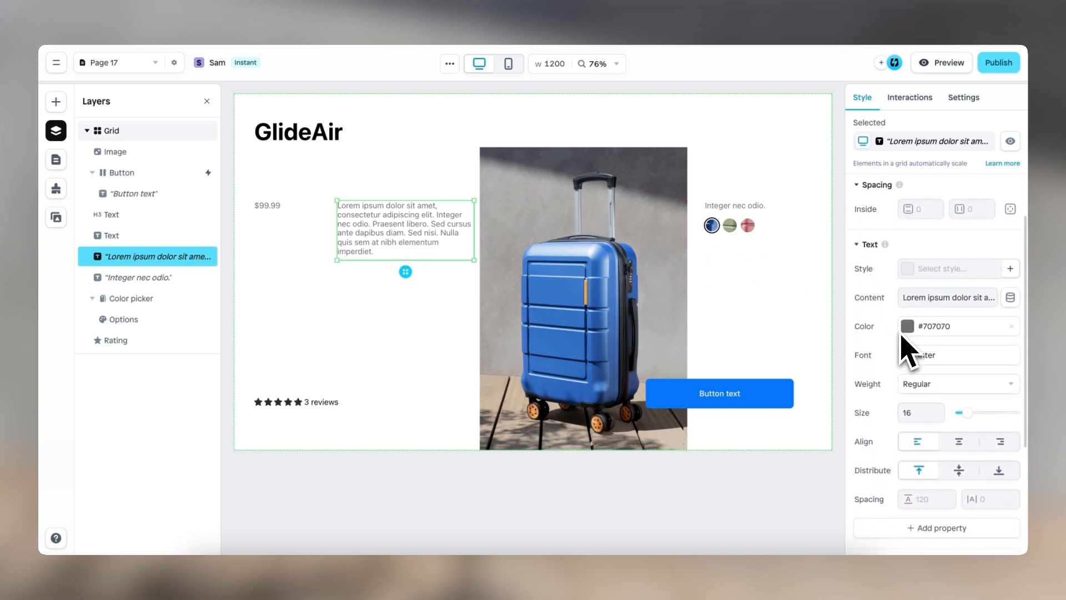
pyautogui.click(1007, 299)
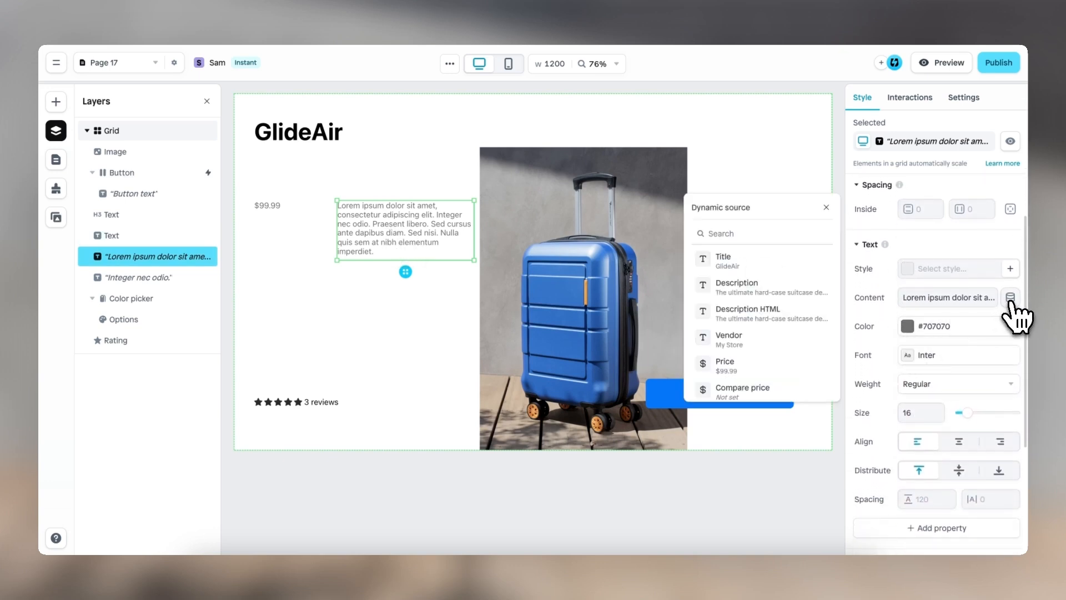
pyautogui.click(804, 303)
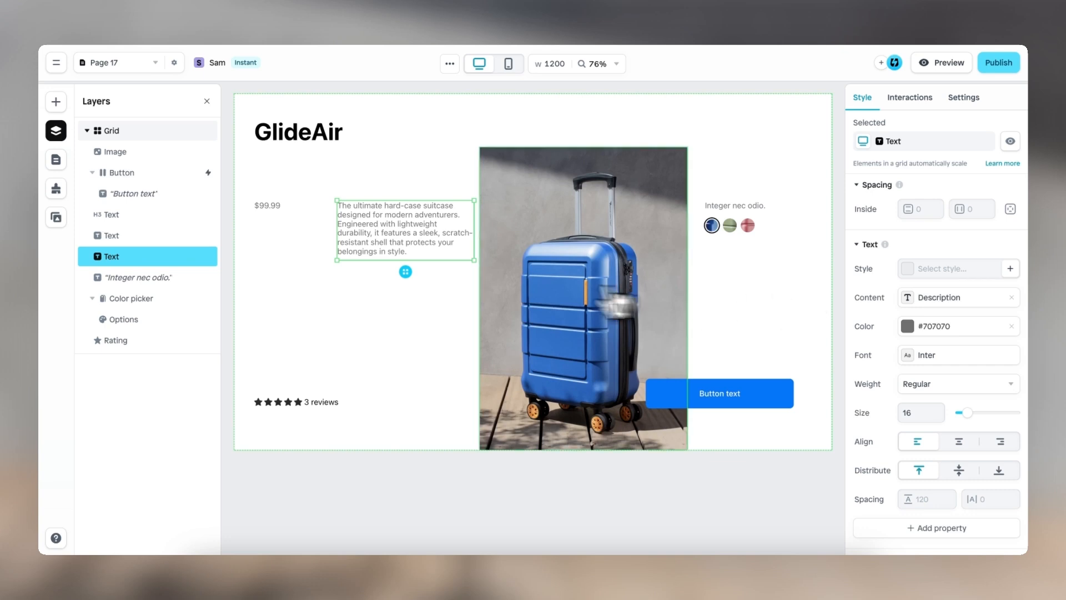
pyautogui.moveTo(405, 272); pyautogui.dragTo(385, 272)
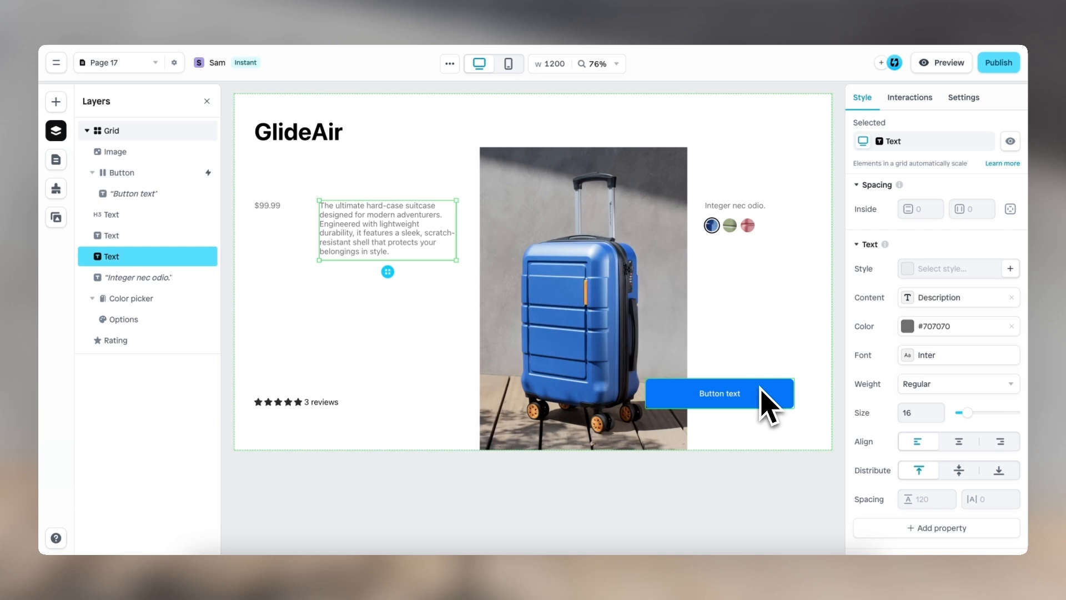
# Remove the Go to link action from the button's interactions.
pyautogui.click(768, 404)
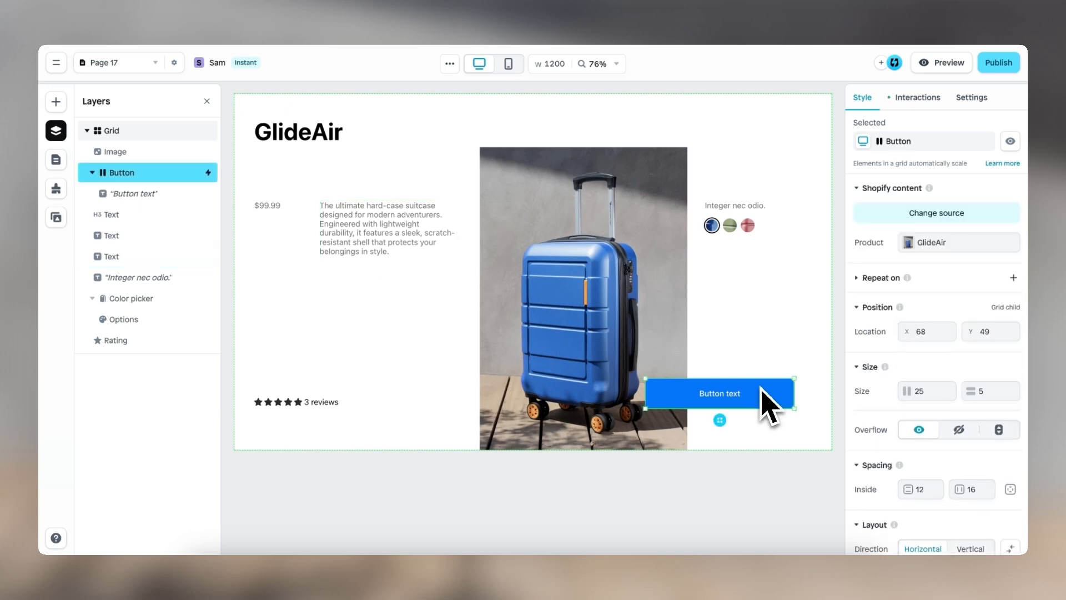
pyautogui.click(919, 98)
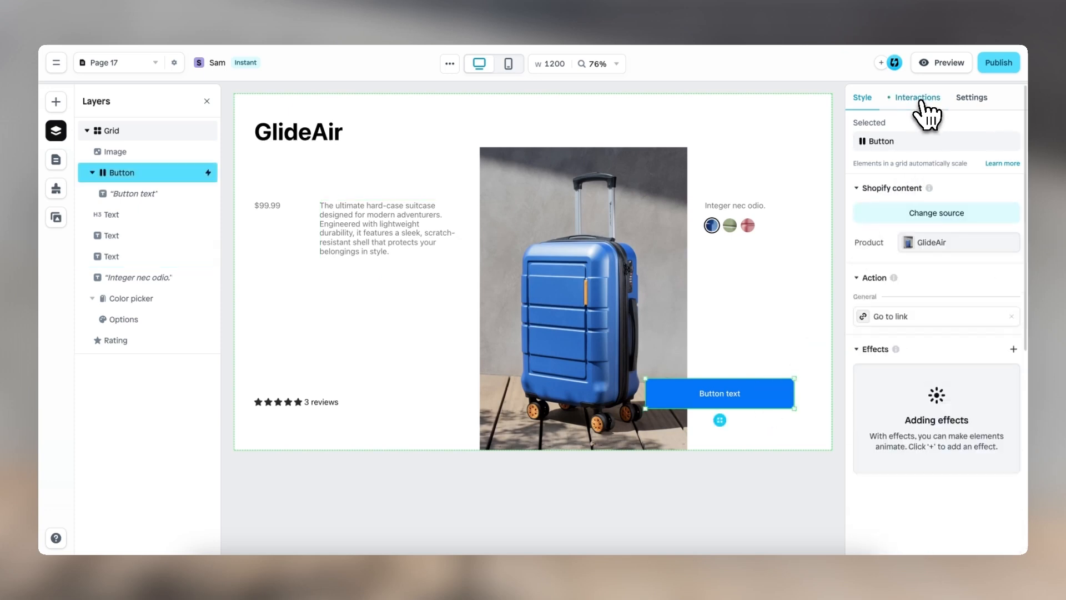
pyautogui.click(936, 318)
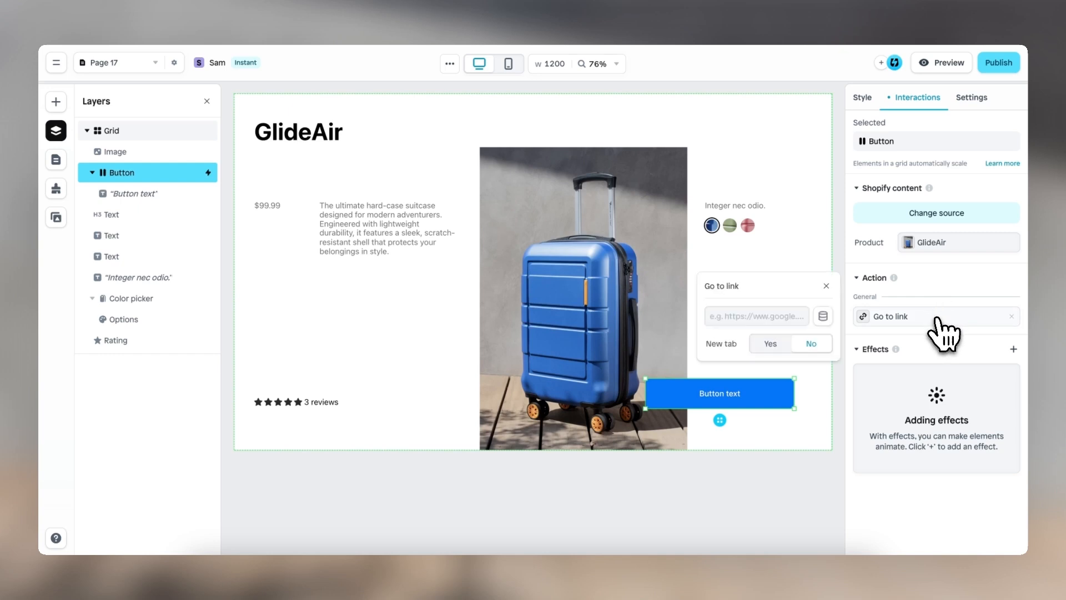
pyautogui.click(1012, 318)
pyautogui.click(1012, 318)
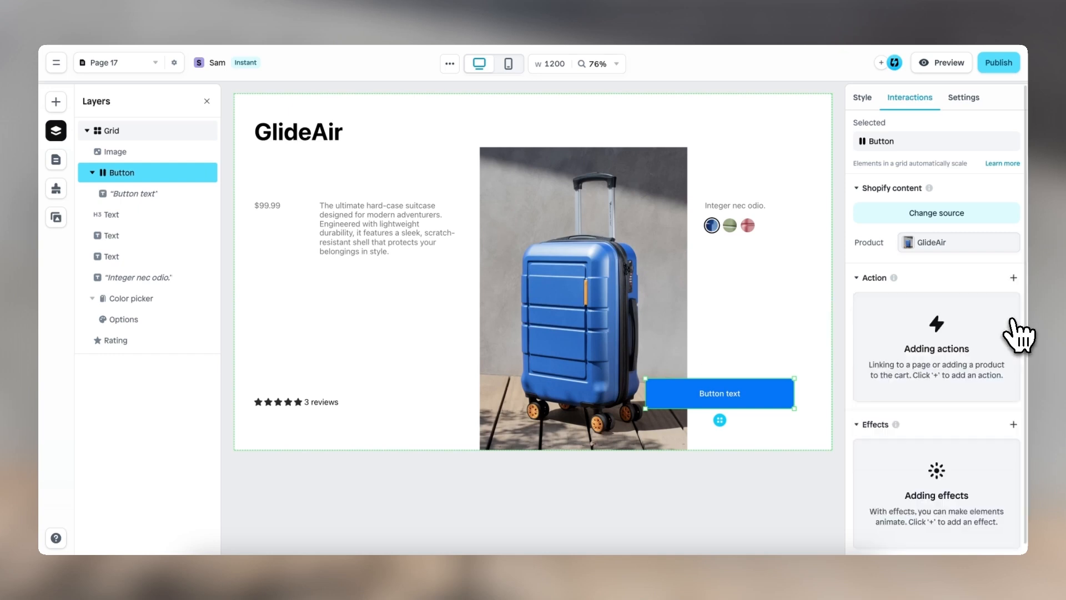
# Give the button an Add to cart action, review its redirect options and keep Go to cart.
pyautogui.click(1013, 278)
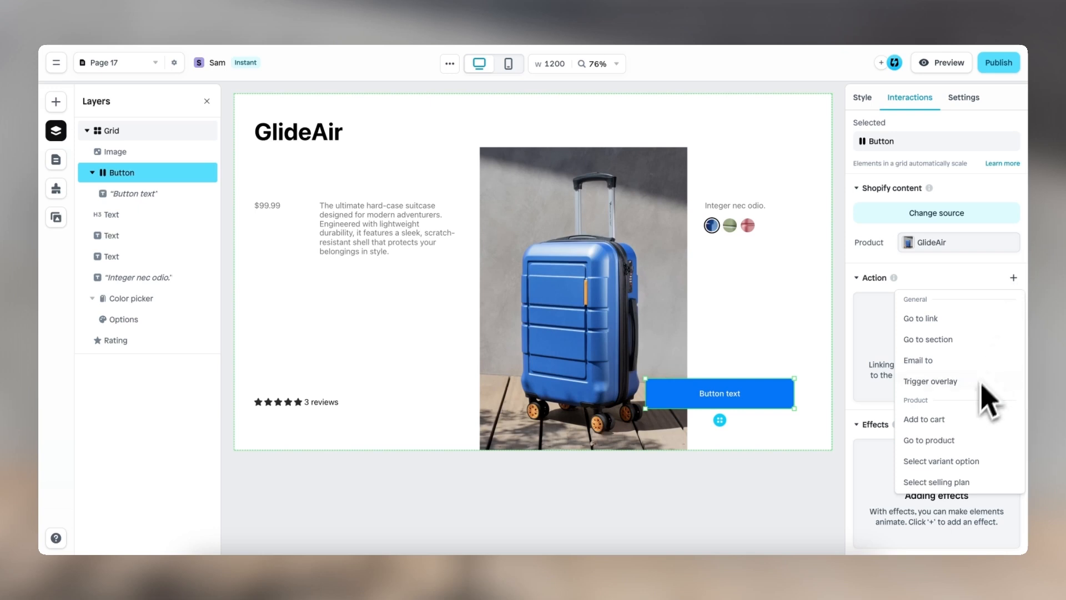
pyautogui.click(958, 419)
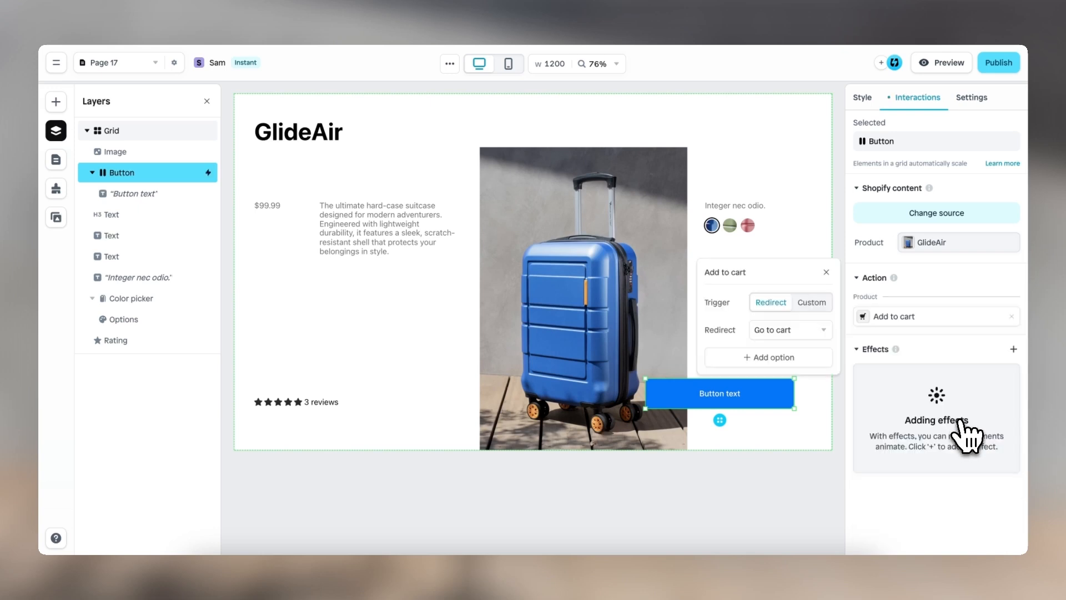
pyautogui.click(774, 332)
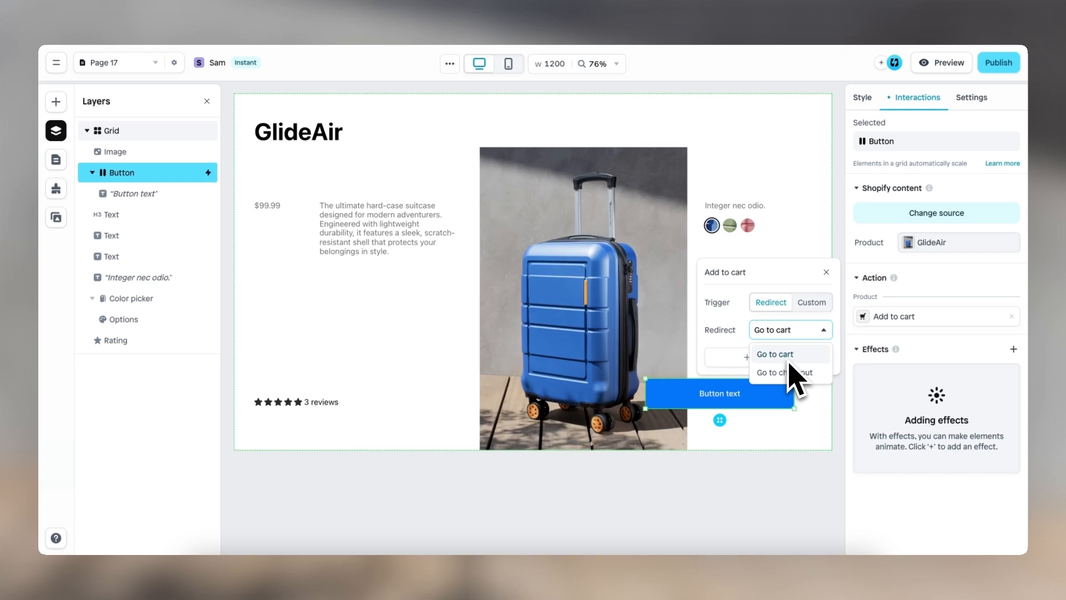
pyautogui.click(826, 273)
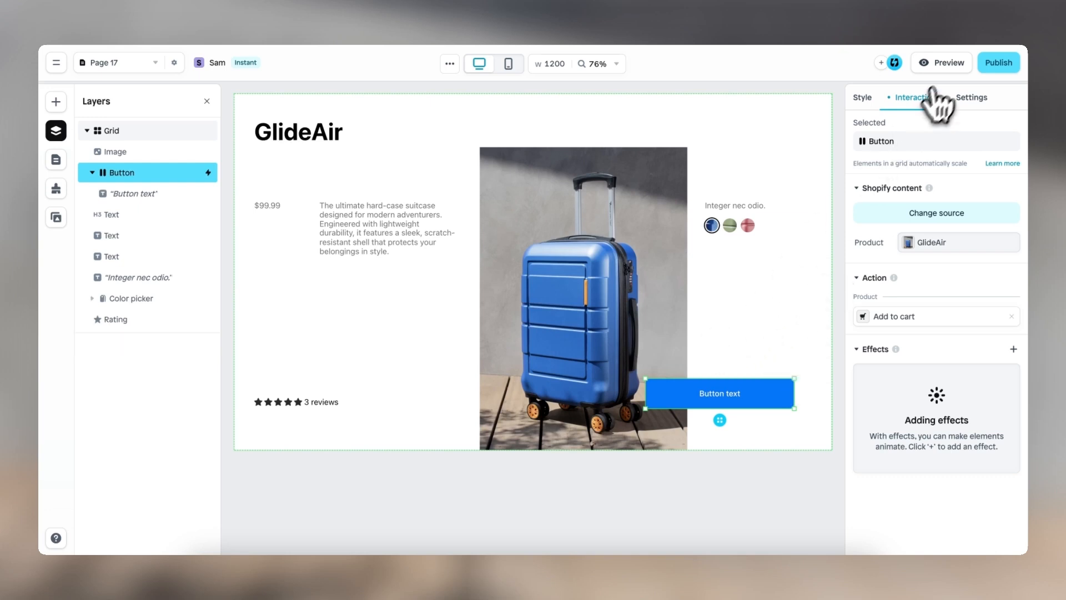
# Preview the page, switch the product between the green, red and blue color swatches, and return to the editor.
pyautogui.click(944, 62)
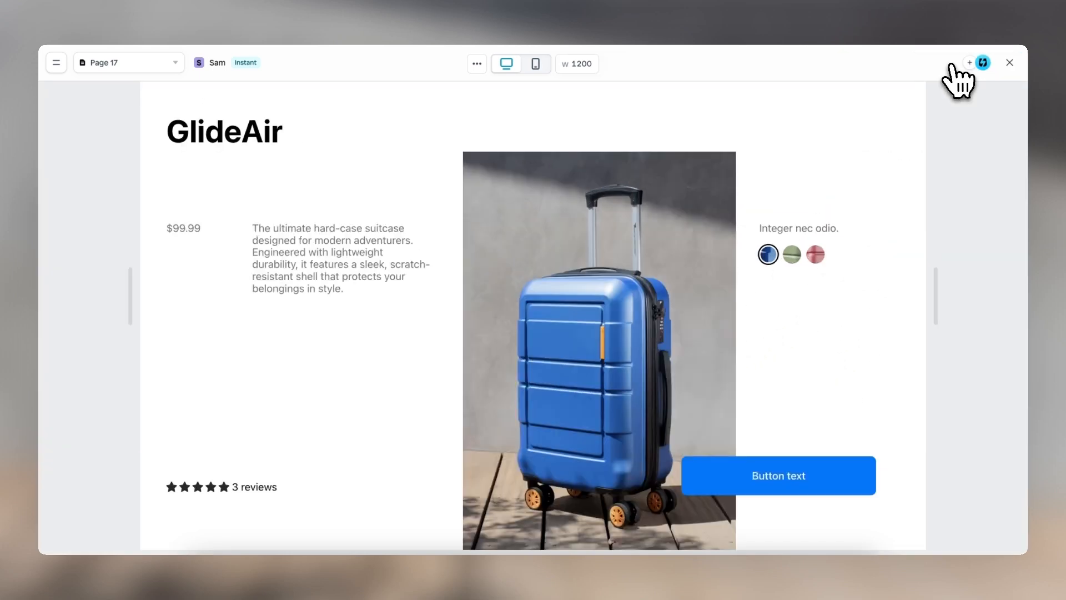
pyautogui.click(792, 257)
pyautogui.click(815, 256)
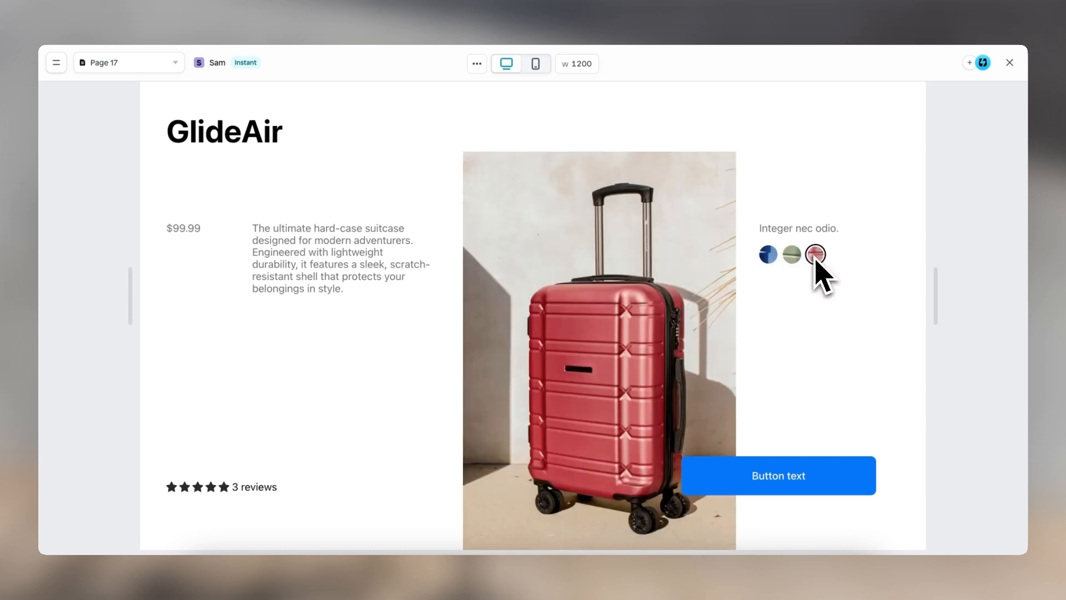
pyautogui.click(792, 255)
pyautogui.click(768, 255)
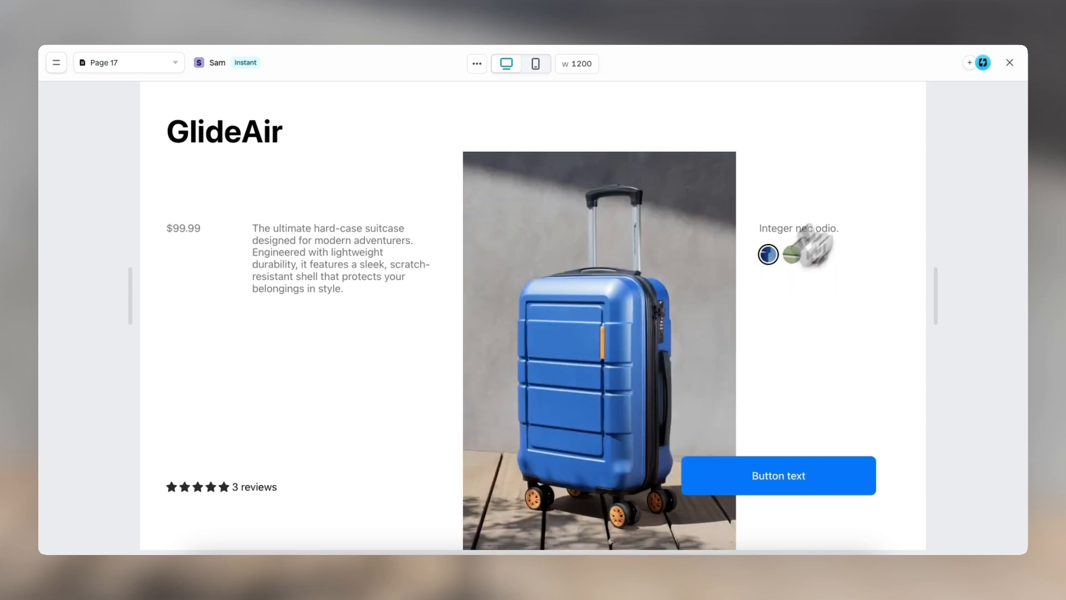
pyautogui.click(1009, 63)
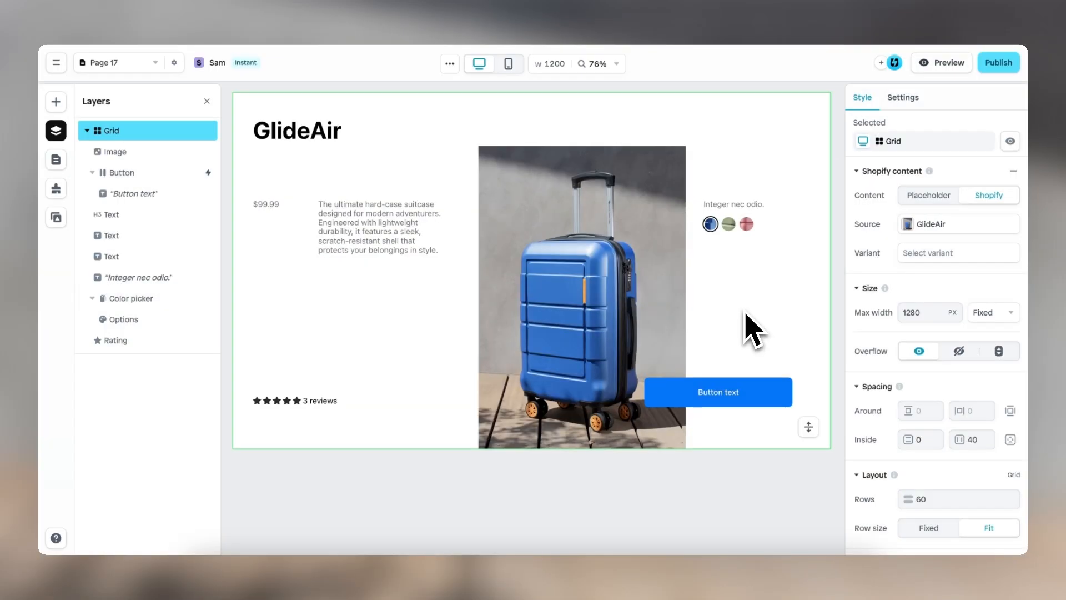
# Set the width of the color picker's option swatches to 40 and enlarge their height to match.
pyautogui.click(740, 232)
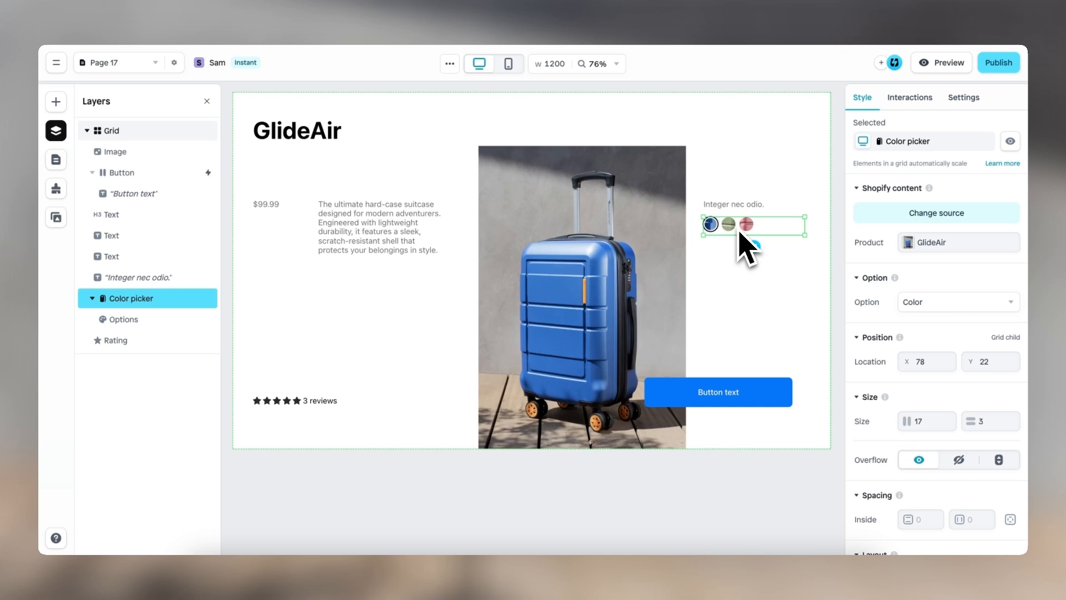
pyautogui.click(727, 231)
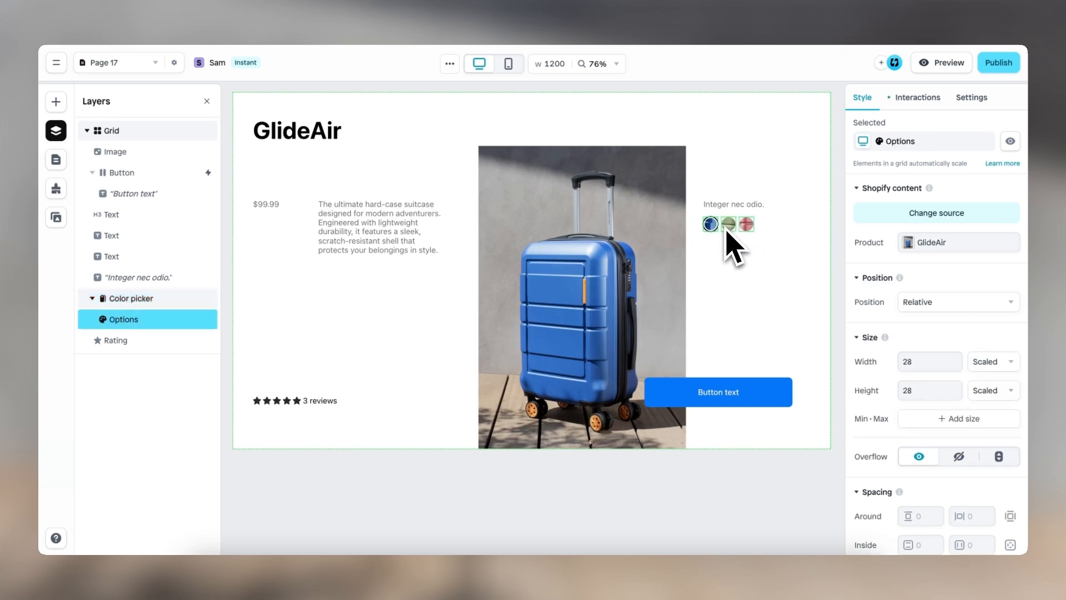
pyautogui.scroll(-3, 863, 313)
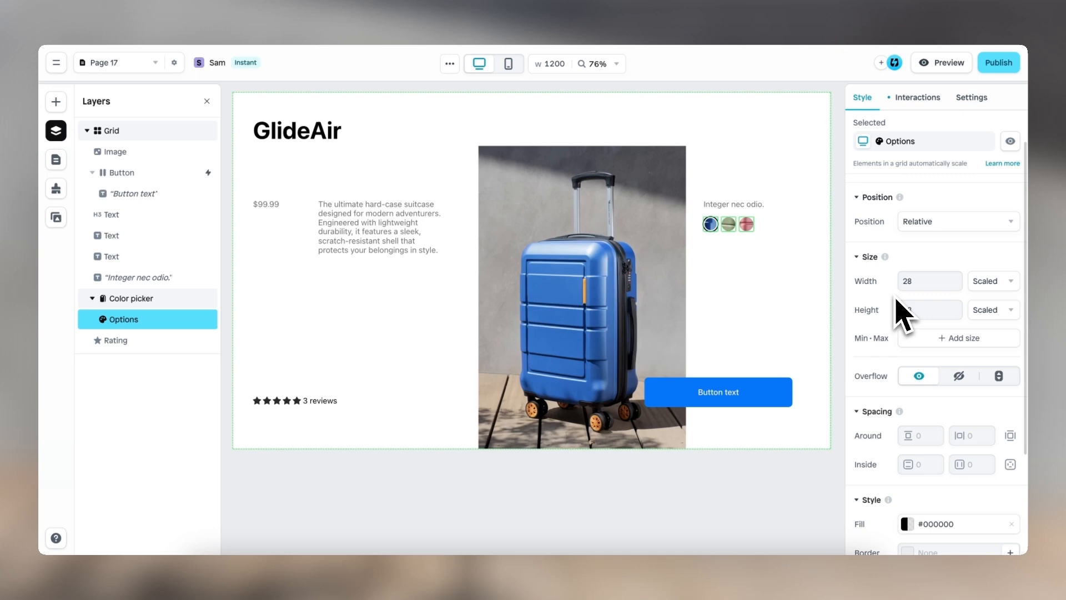
pyautogui.click(920, 281)
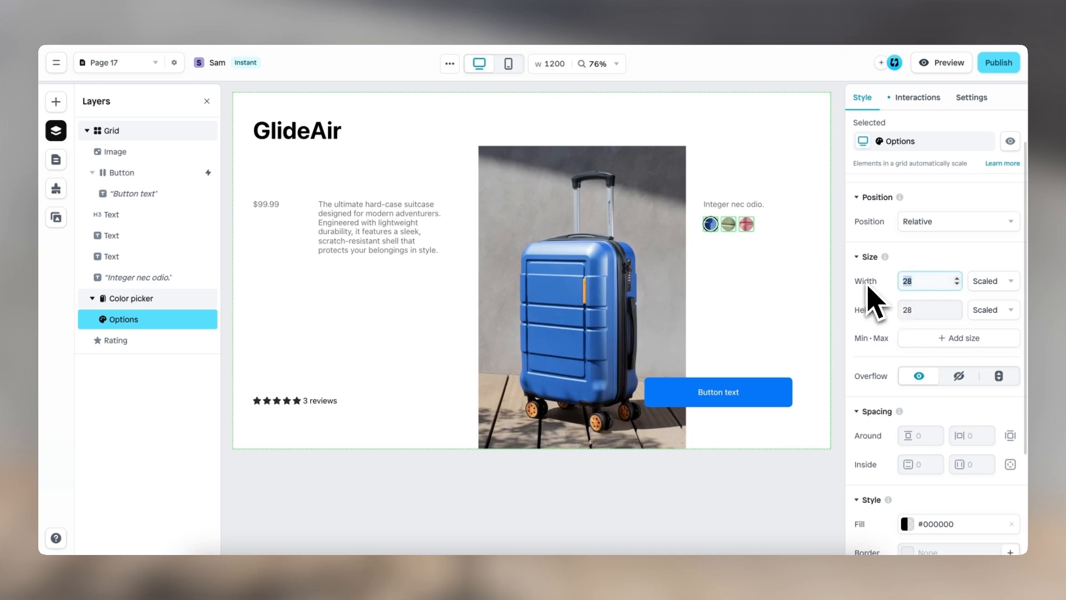
pyautogui.press('Tab')
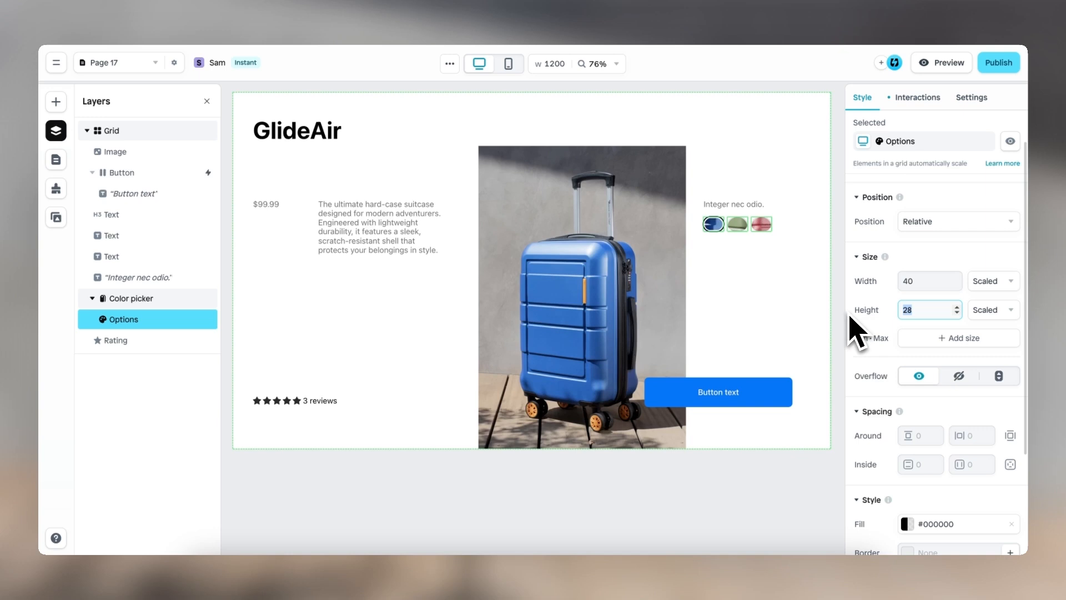
# Change the text above the color swatches to COLORS and apply the Color 4 style (#2A2A2A) to it.
pyautogui.click(729, 205)
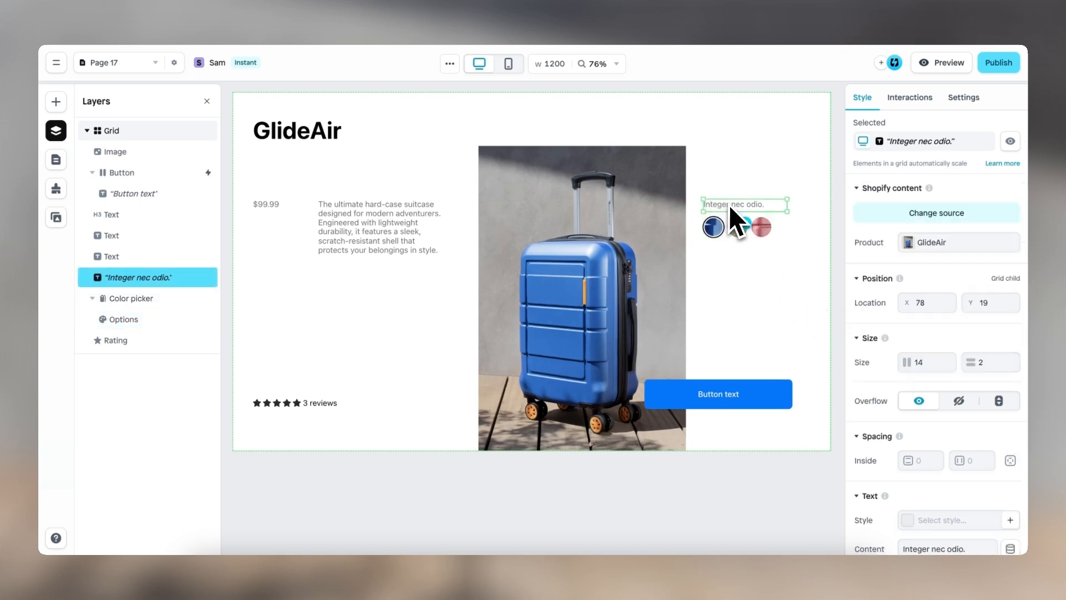
pyautogui.doubleClick(730, 205)
pyautogui.write('COLOR')
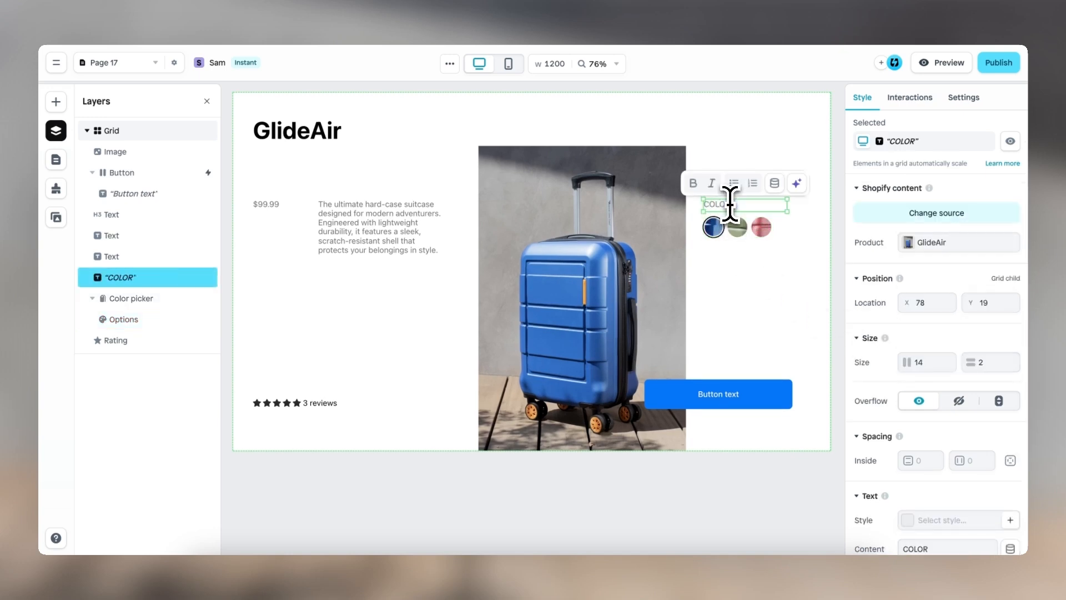
pyautogui.write('S')
pyautogui.scroll(-5, 888, 345)
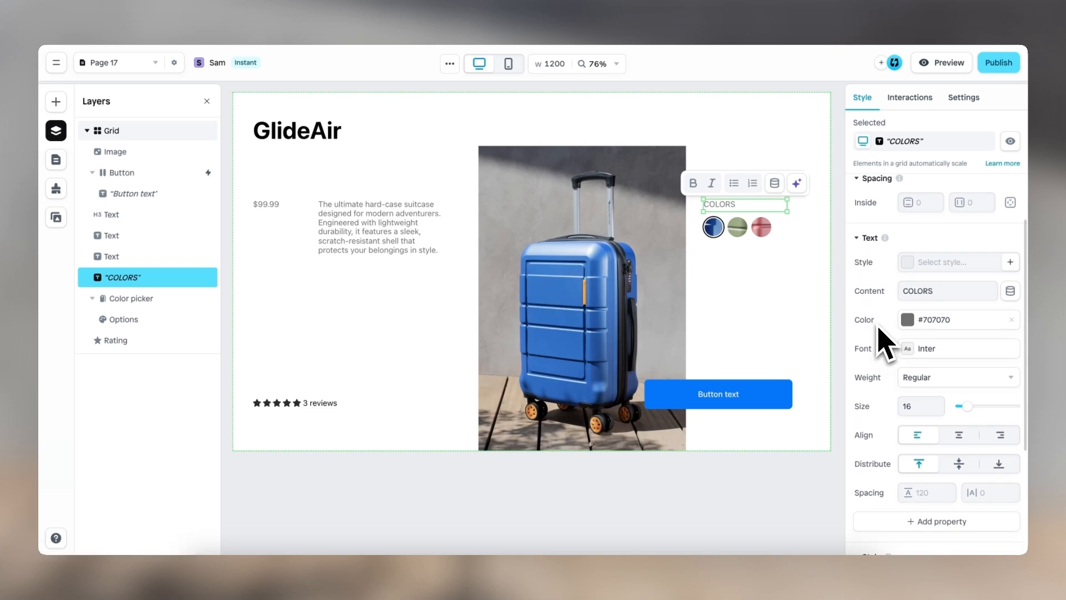
pyautogui.click(907, 320)
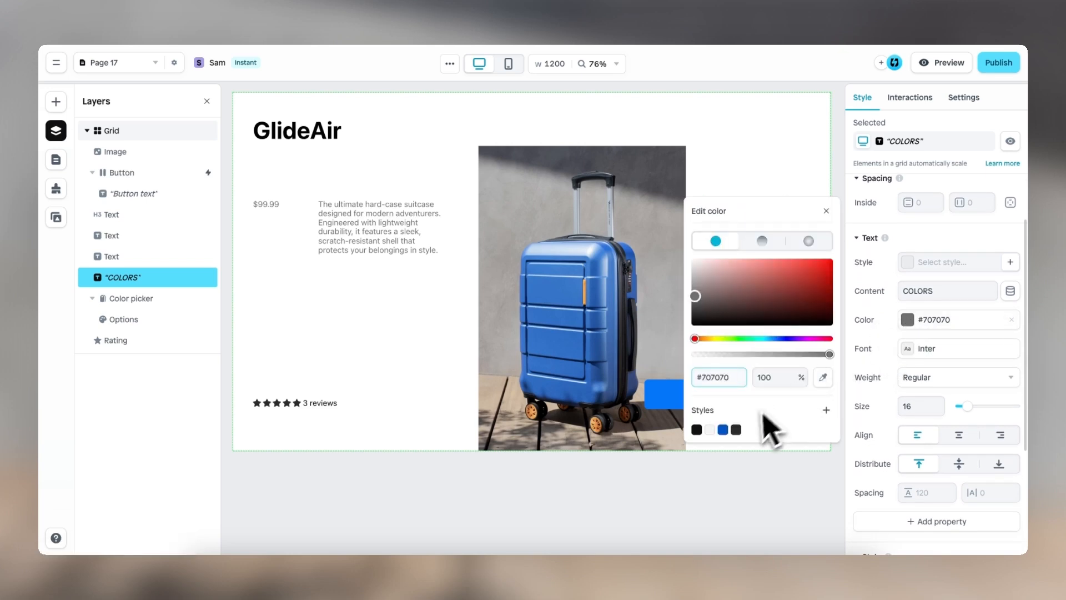
pyautogui.click(736, 430)
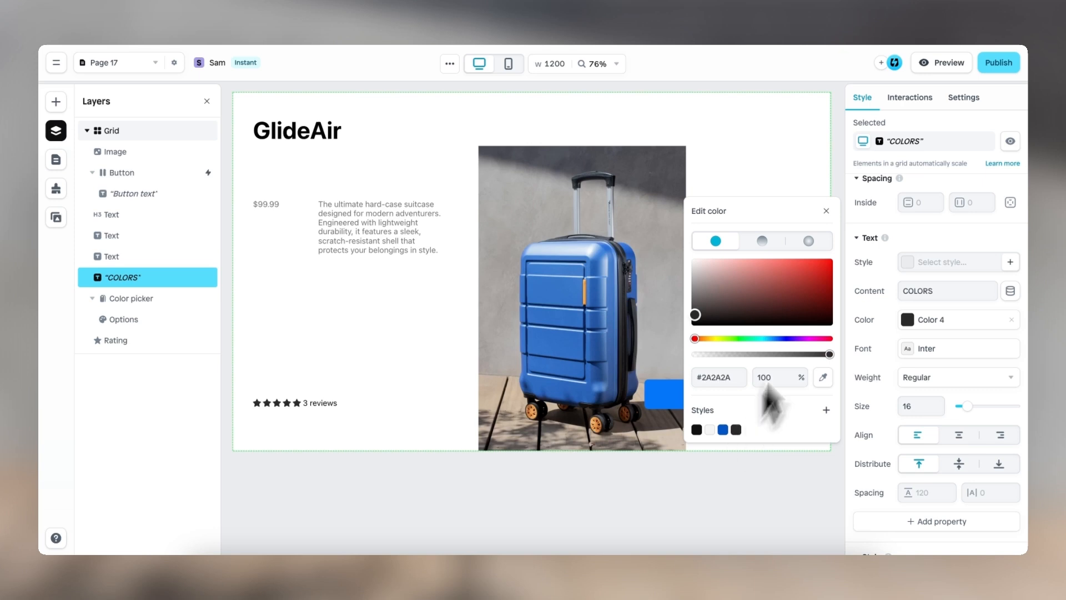
pyautogui.click(835, 215)
# Round only the two upper corners of the product image with a radius of 12 each.
pyautogui.click(615, 291)
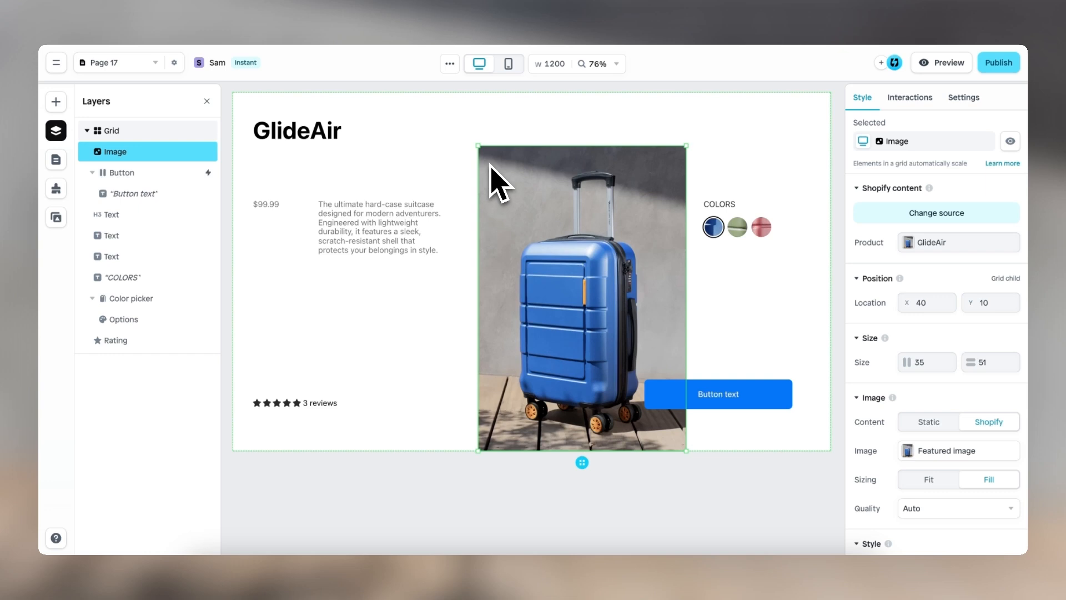
pyautogui.click(703, 166)
pyautogui.click(565, 195)
pyautogui.scroll(-3, 883, 370)
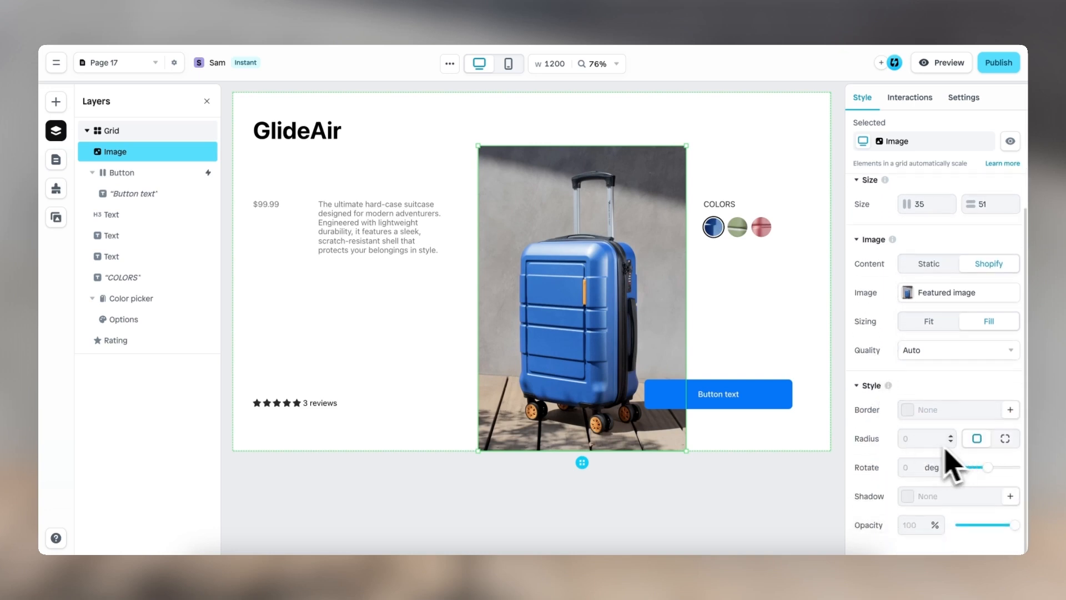
pyautogui.click(1004, 438)
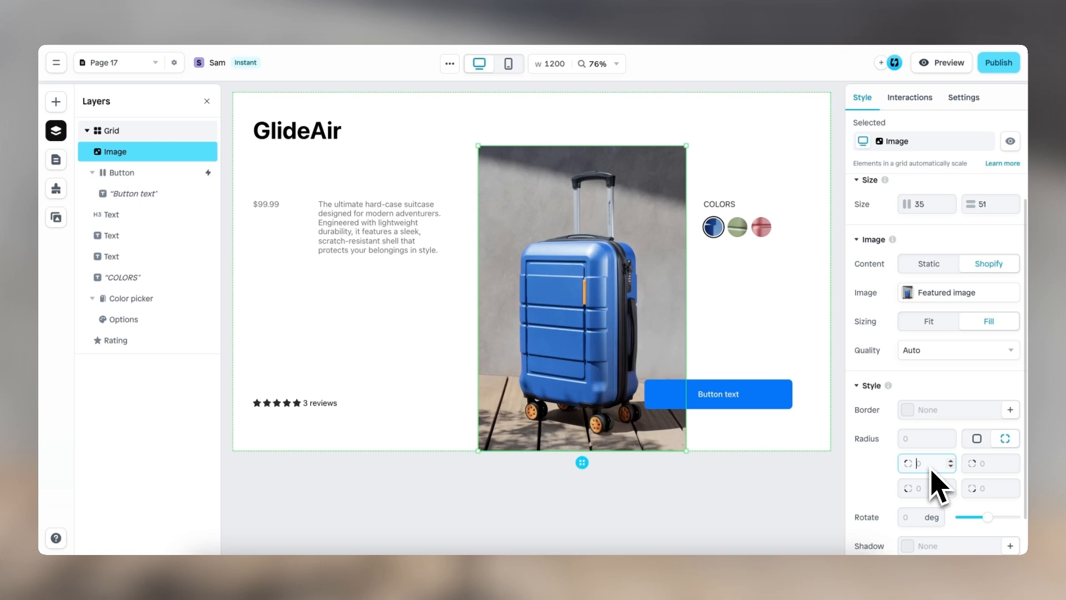
pyautogui.write('12')
pyautogui.click(981, 463)
pyautogui.write('12')
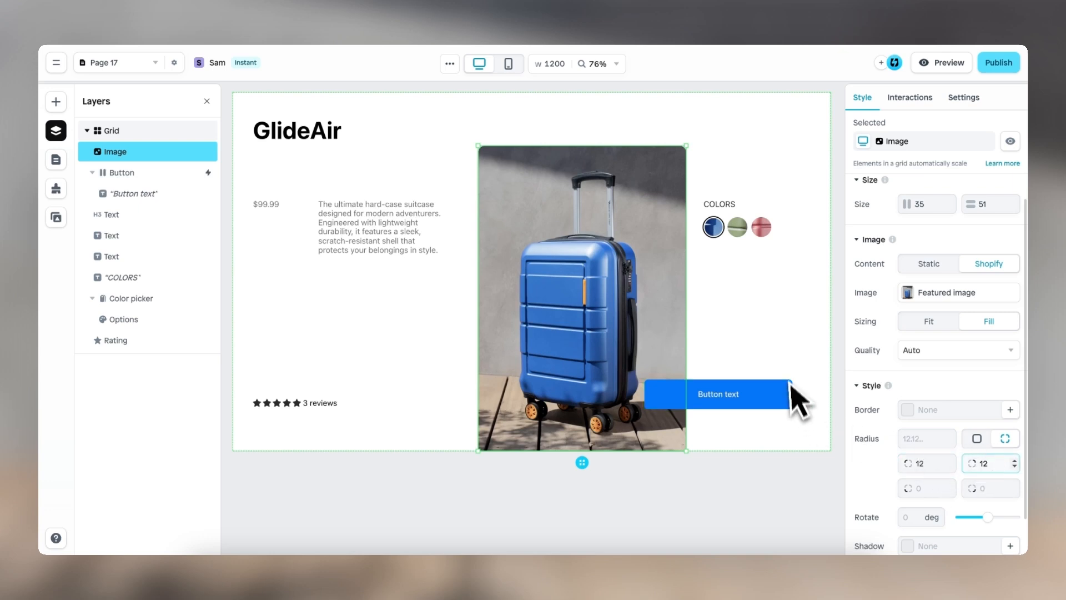
pyautogui.click(802, 349)
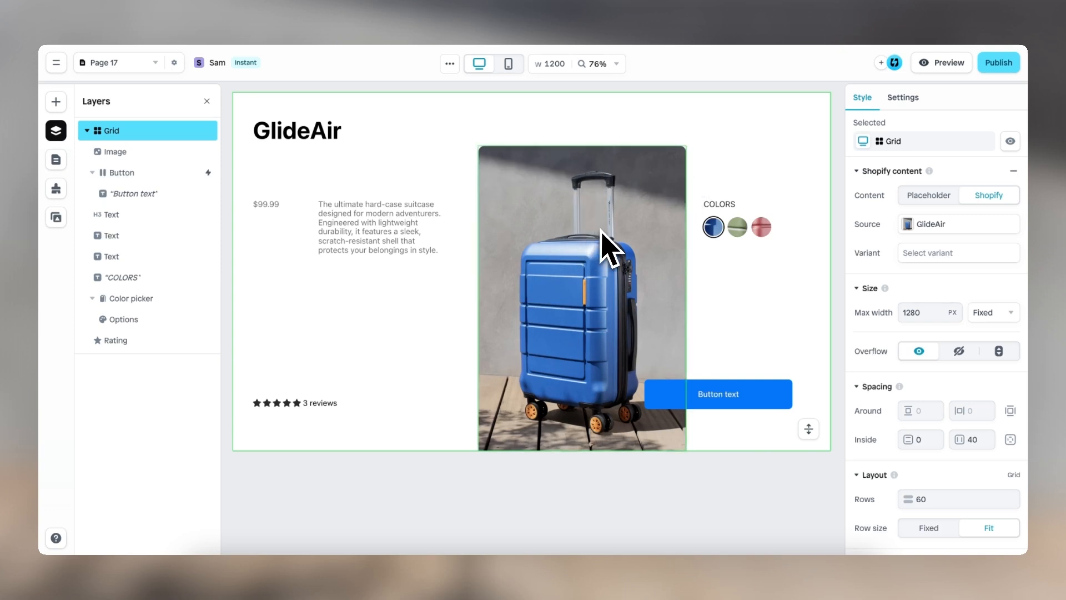
# Apply the Color 4 style (#2A2A2A) to the product description text.
pyautogui.click(395, 255)
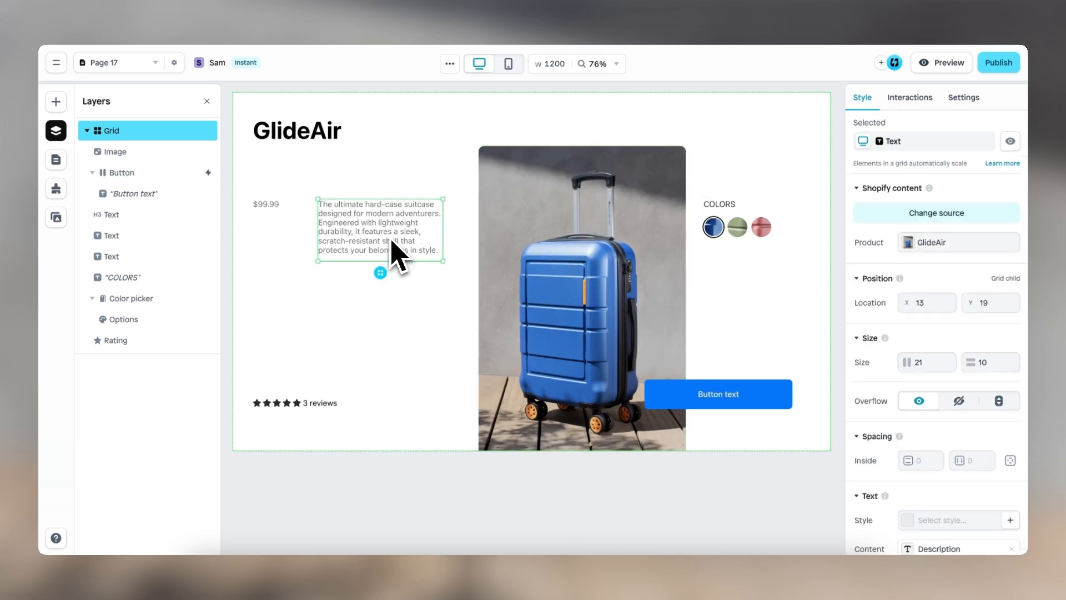
pyautogui.scroll(-4, 879, 358)
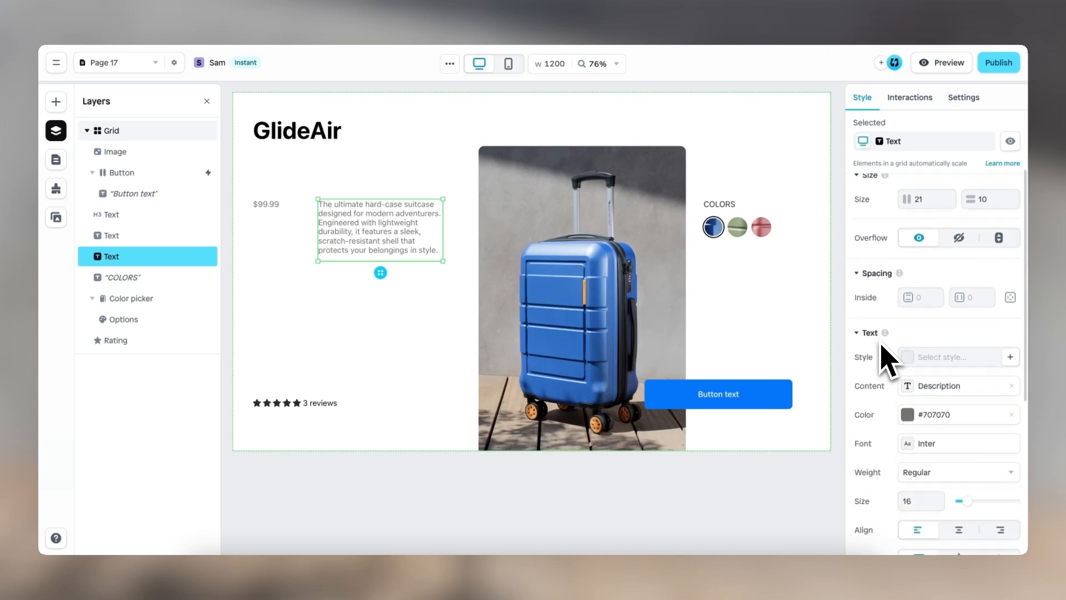
pyautogui.click(907, 361)
pyautogui.click(736, 471)
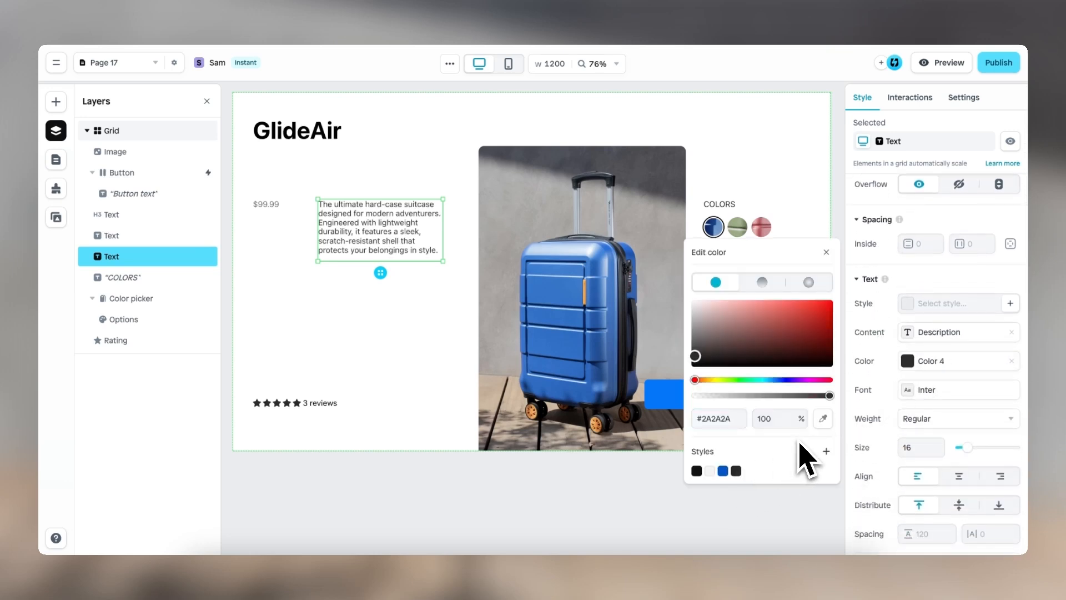
pyautogui.click(884, 423)
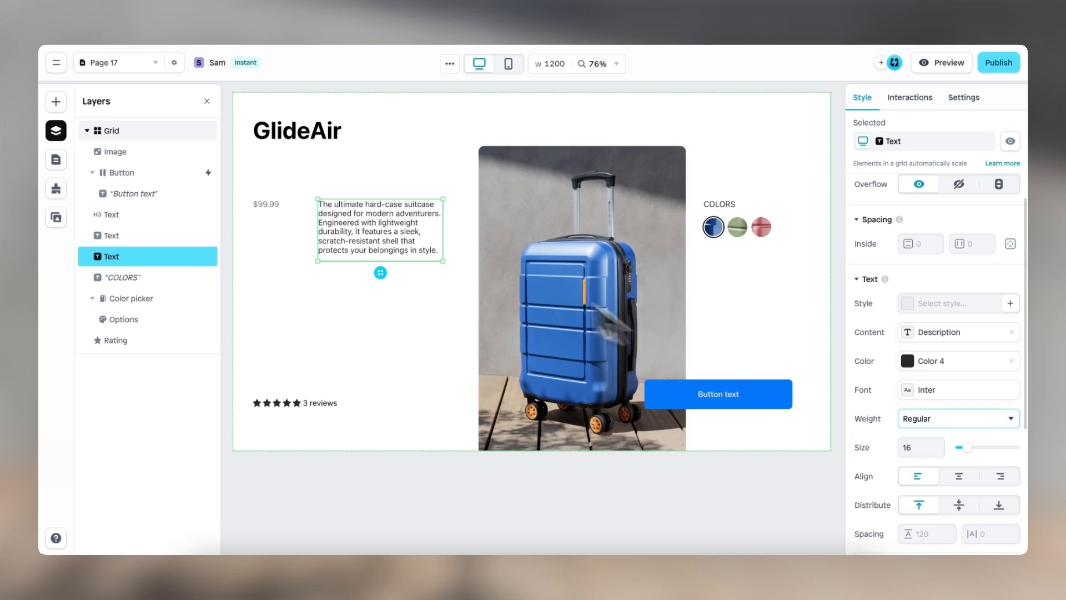
# Apply the Color 4 style (#2A2A2A) to the price text and set its weight to Semibold.
pyautogui.click(265, 209)
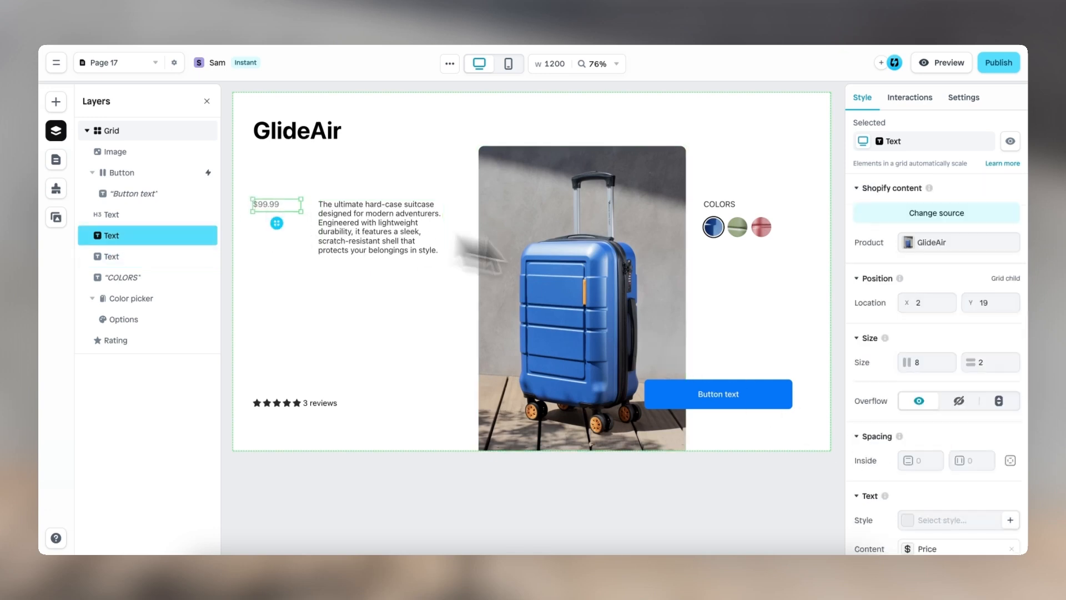
pyautogui.scroll(-4, 888, 404)
pyautogui.scroll(-1, 884, 399)
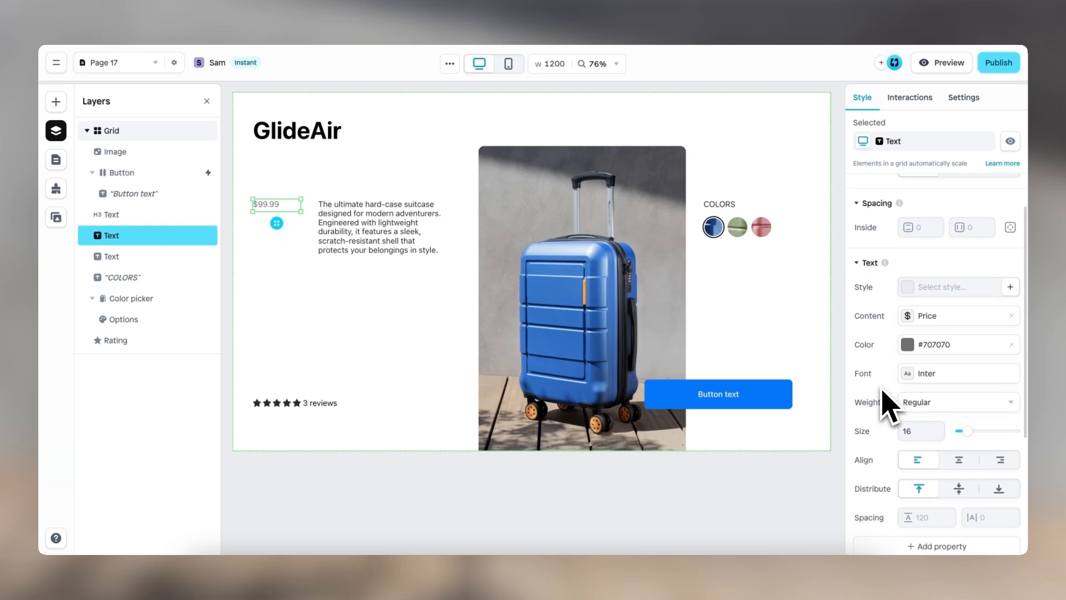
pyautogui.click(907, 344)
pyautogui.click(735, 454)
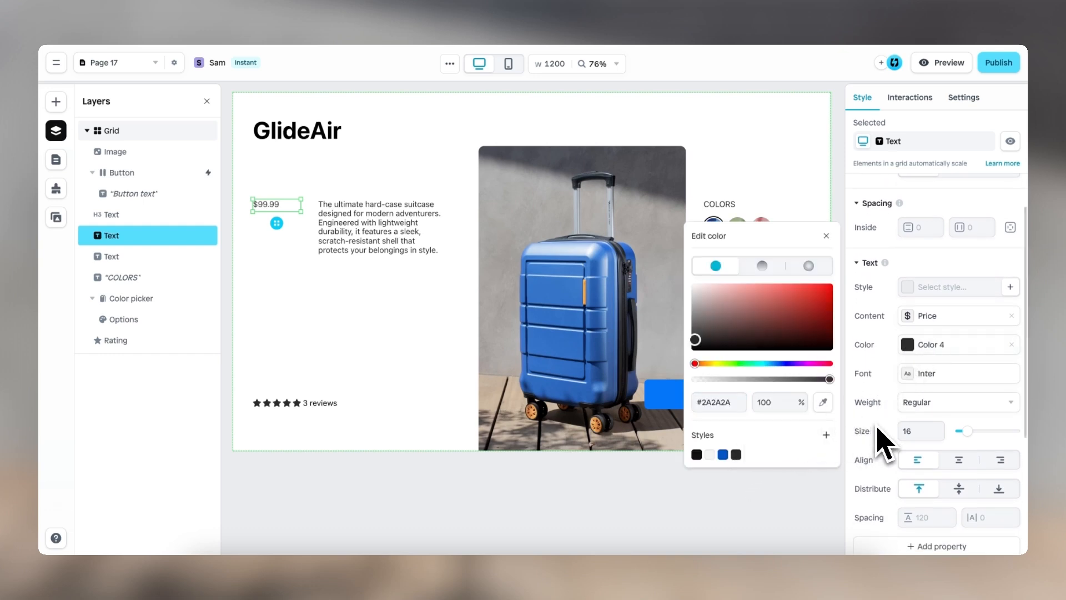
pyautogui.click(916, 402)
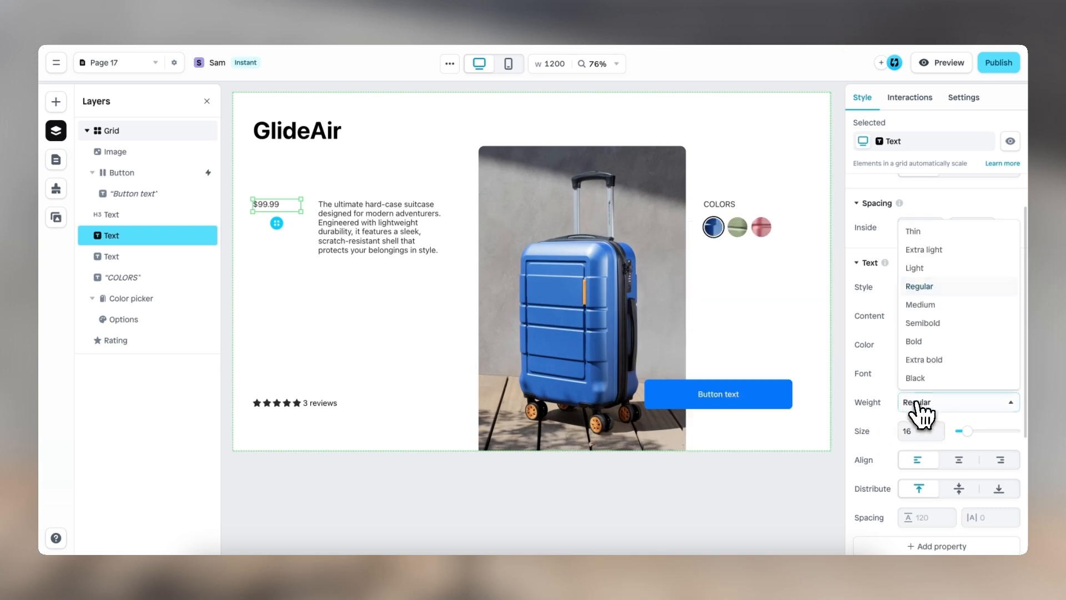
pyautogui.click(942, 321)
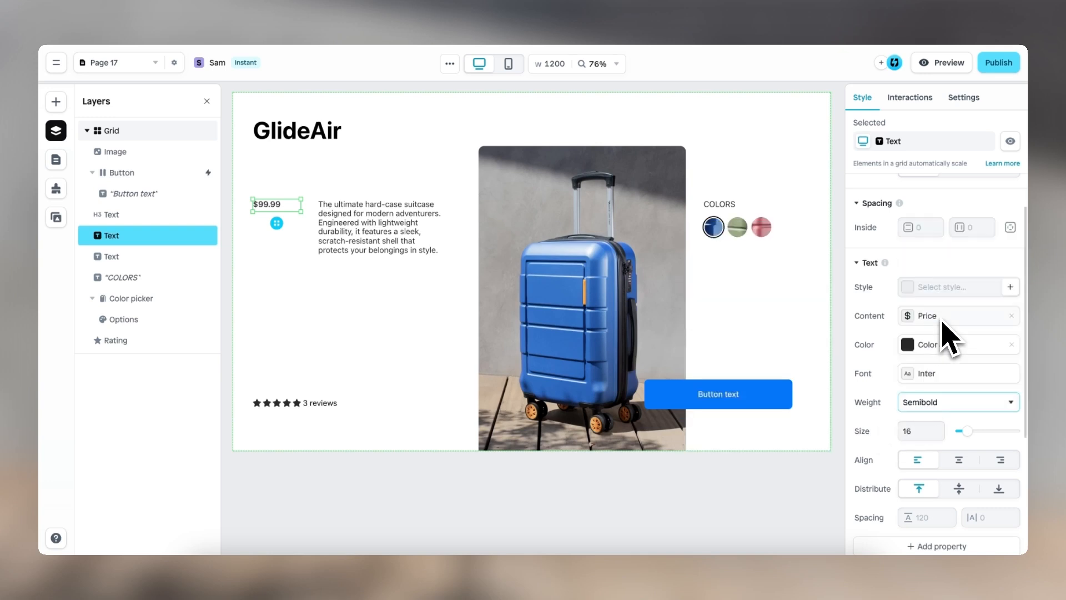
pyautogui.click(408, 330)
# Fill the button with the saved Blue color style and set its corner radius to 12.
pyautogui.click(684, 398)
pyautogui.scroll(-10, 899, 428)
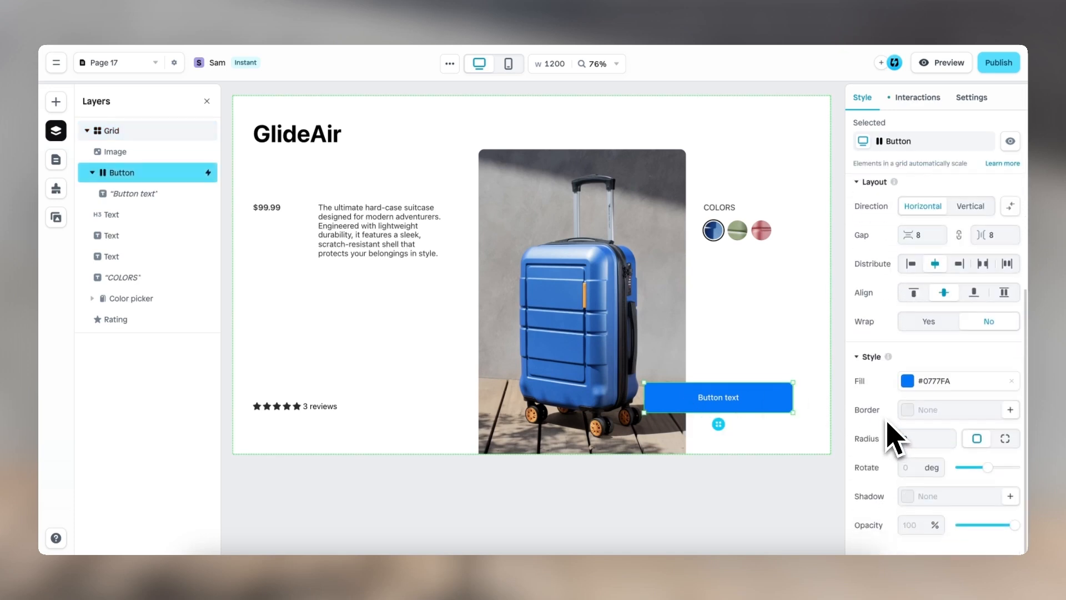
pyautogui.click(907, 382)
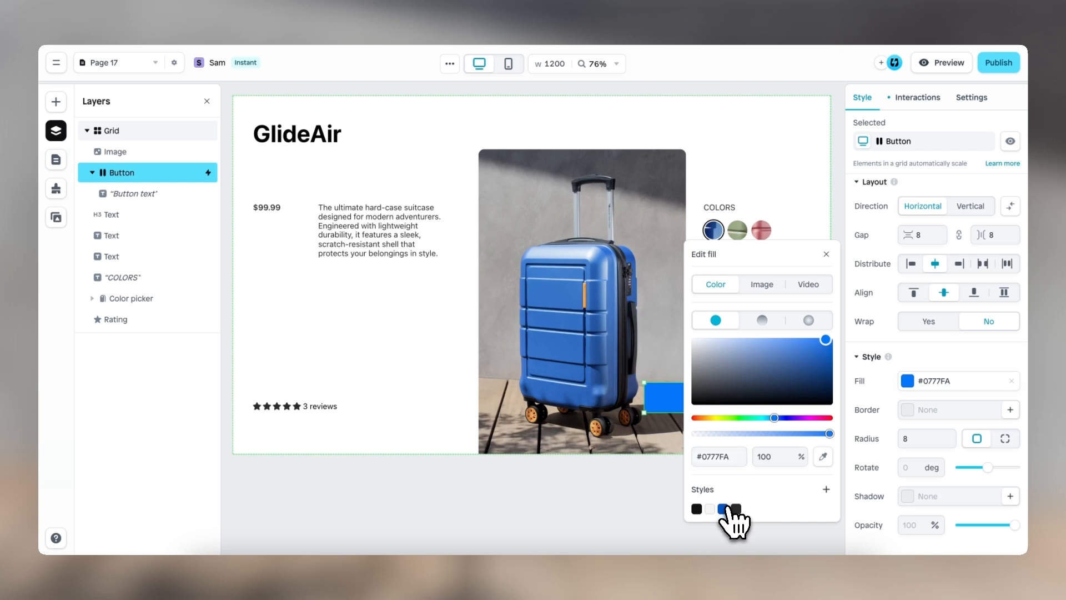
pyautogui.click(723, 508)
pyautogui.click(842, 275)
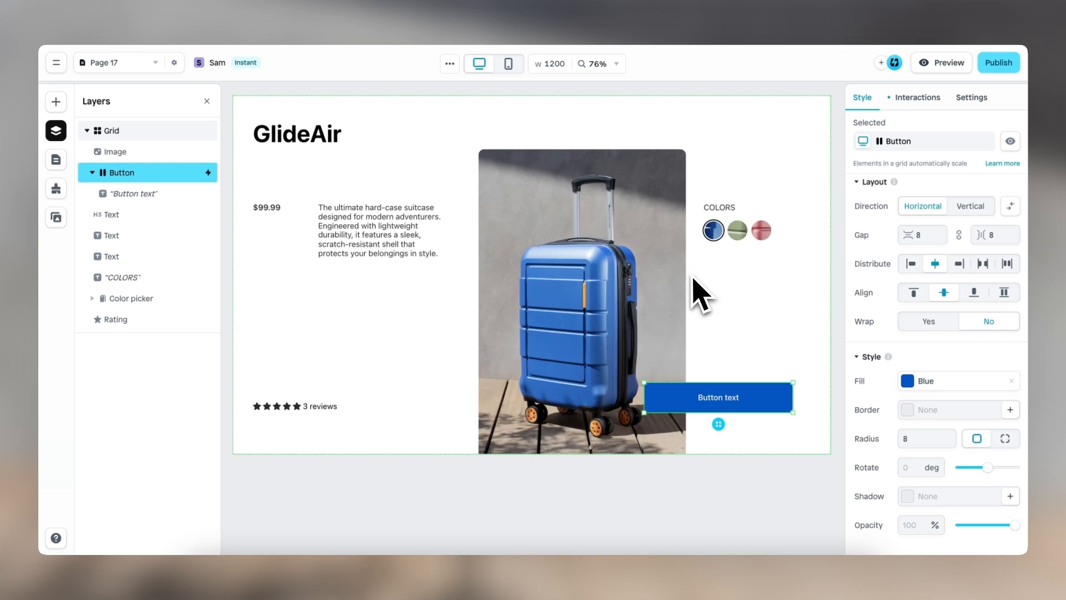
pyautogui.click(918, 440)
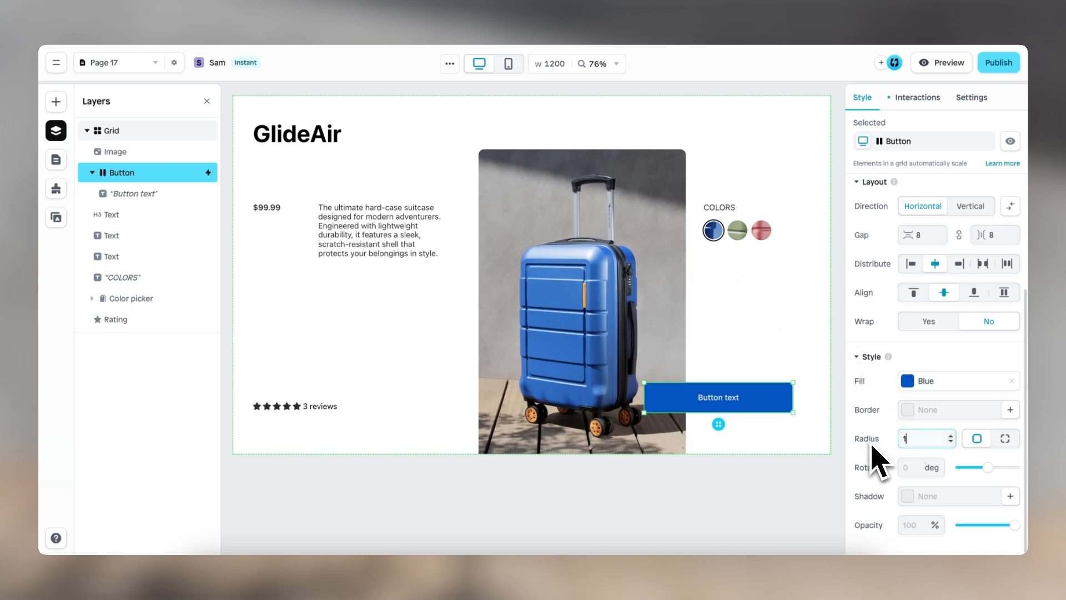
pyautogui.press('Return')
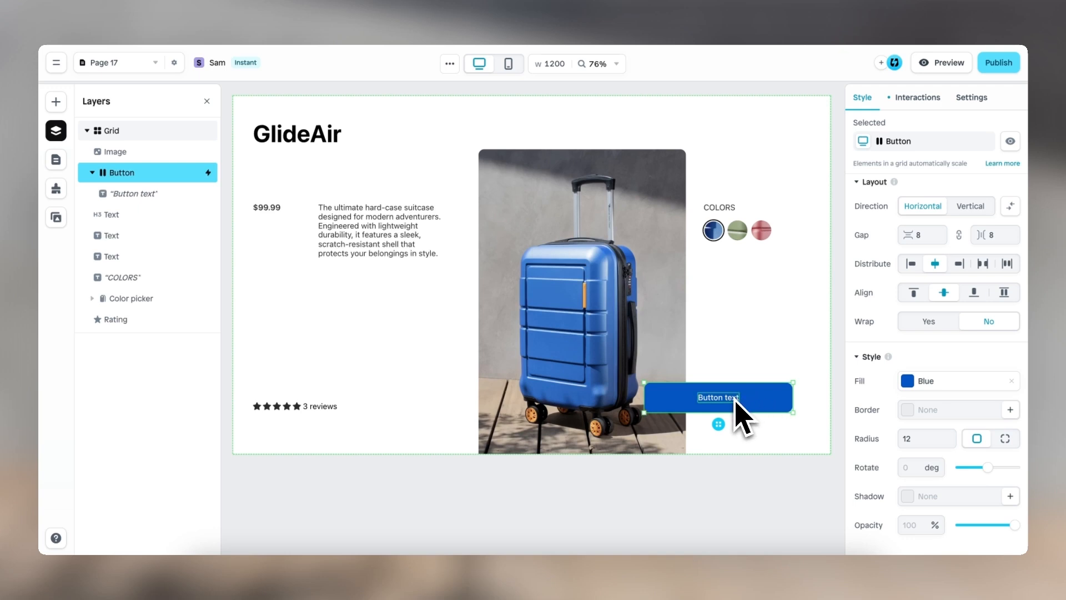
# Insert an icon into the button ahead of its text and size it 24 wide by 24 high.
pyautogui.click(56, 102)
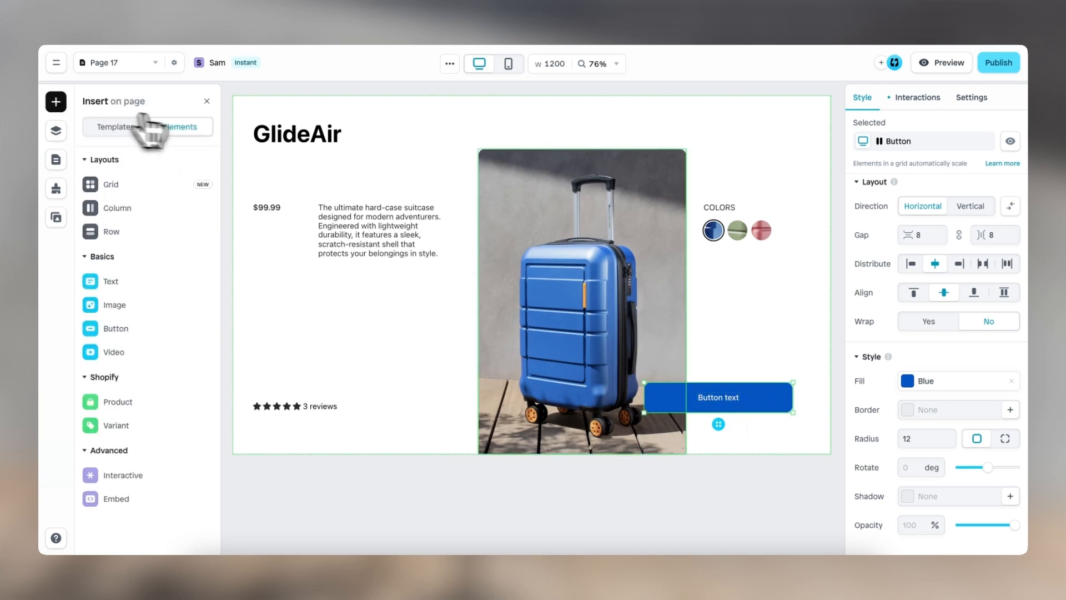
pyautogui.moveTo(150, 304)
pyautogui.moveTo(300, 322); pyautogui.dragTo(689, 406)
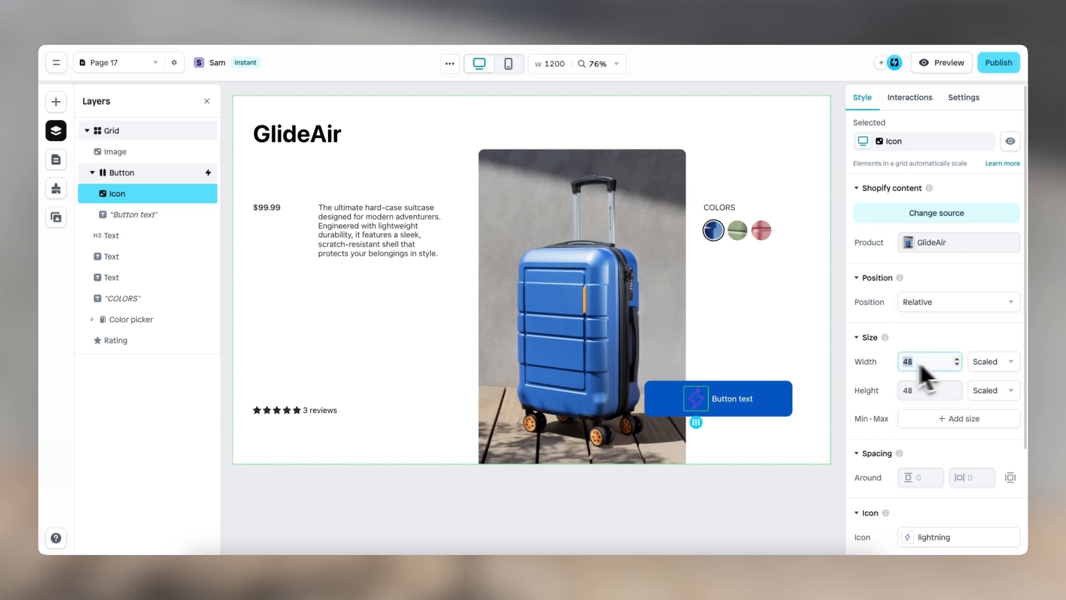
pyautogui.click(901, 391)
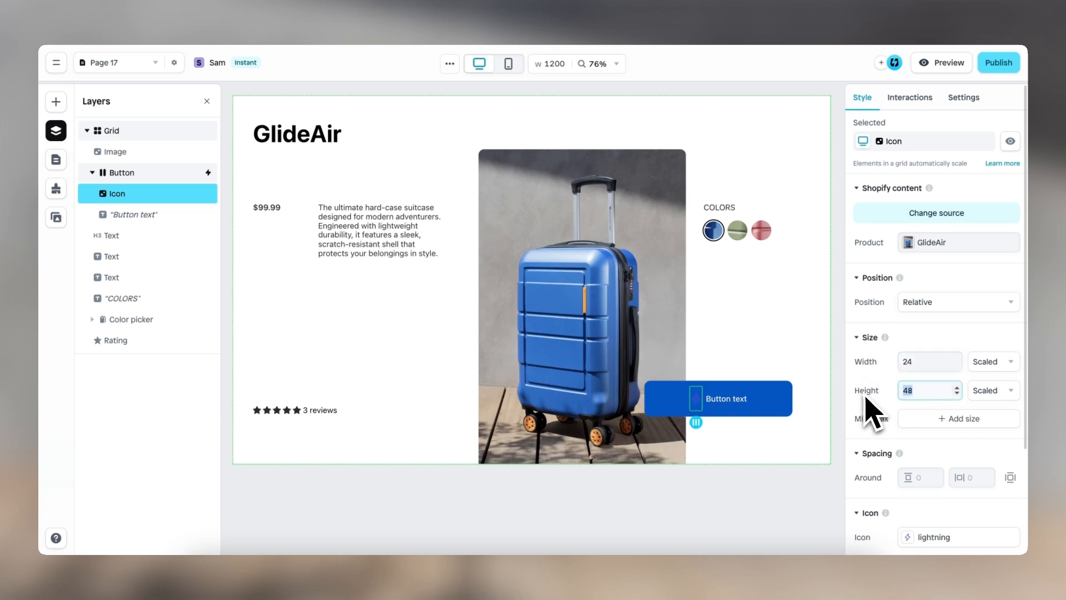
pyautogui.write('2')
# Color the button's icon white (#FFFFFF) and replace its symbol with shopping-cart-simple, found by searching for cart.
pyautogui.scroll(-3, 875, 414)
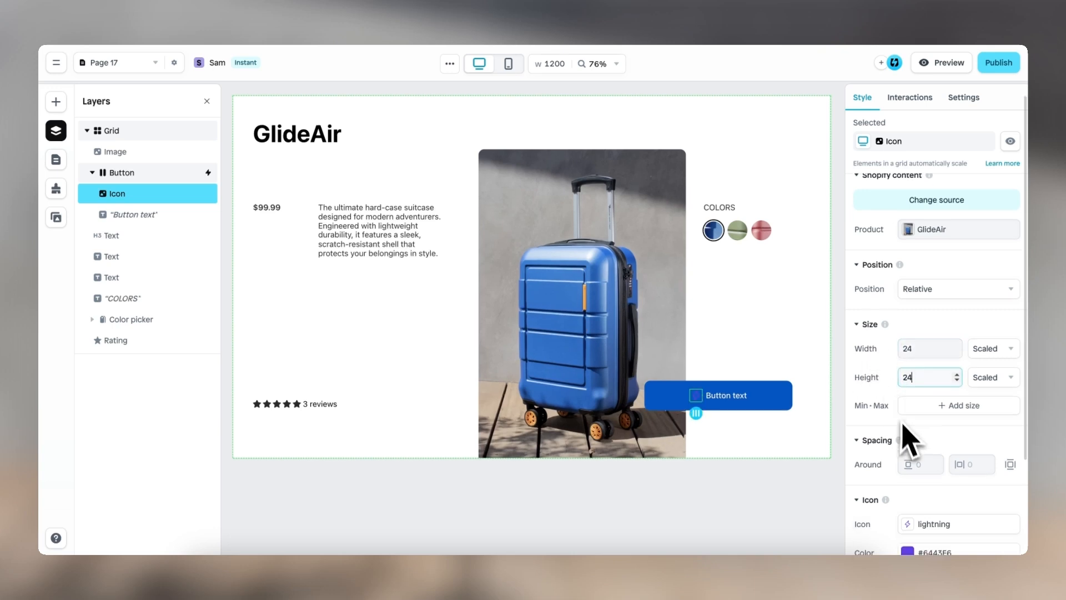
pyautogui.click(908, 449)
pyautogui.click(690, 379)
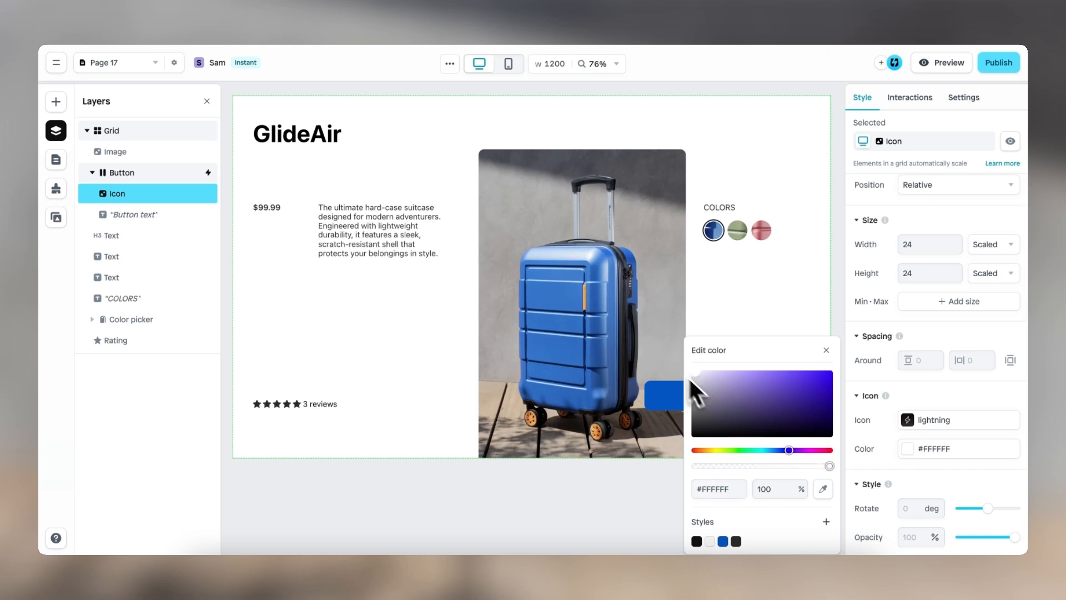
pyautogui.click(826, 350)
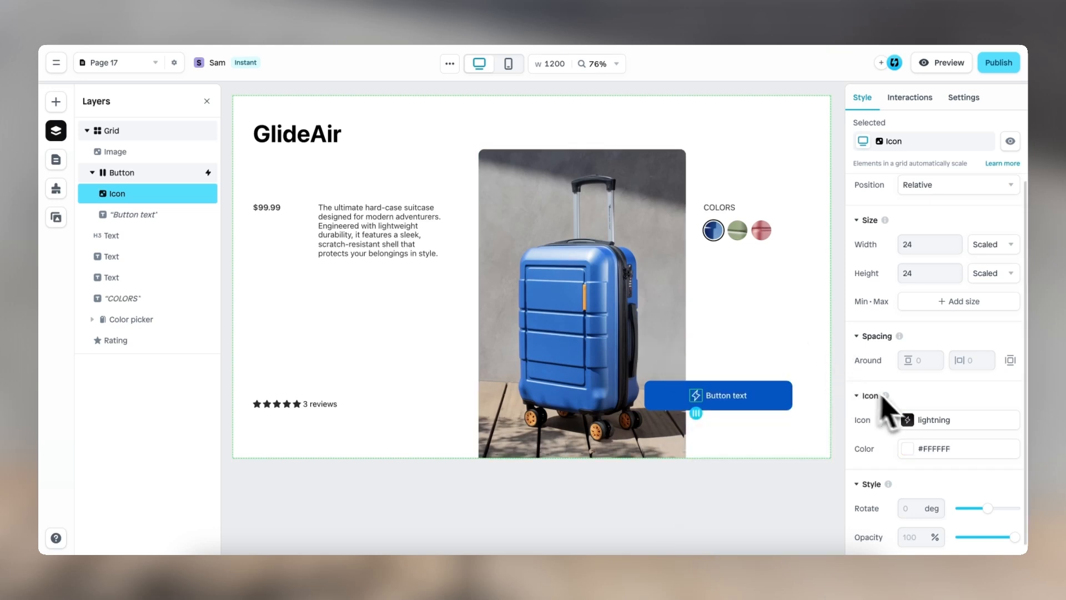
pyautogui.click(907, 419)
pyautogui.write('cart')
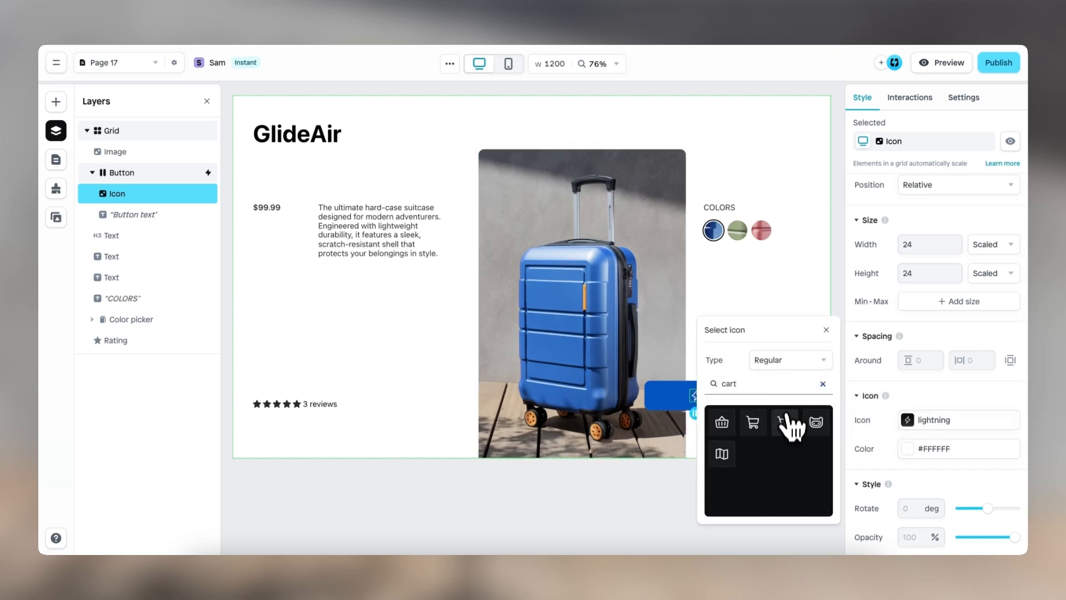
pyautogui.click(787, 417)
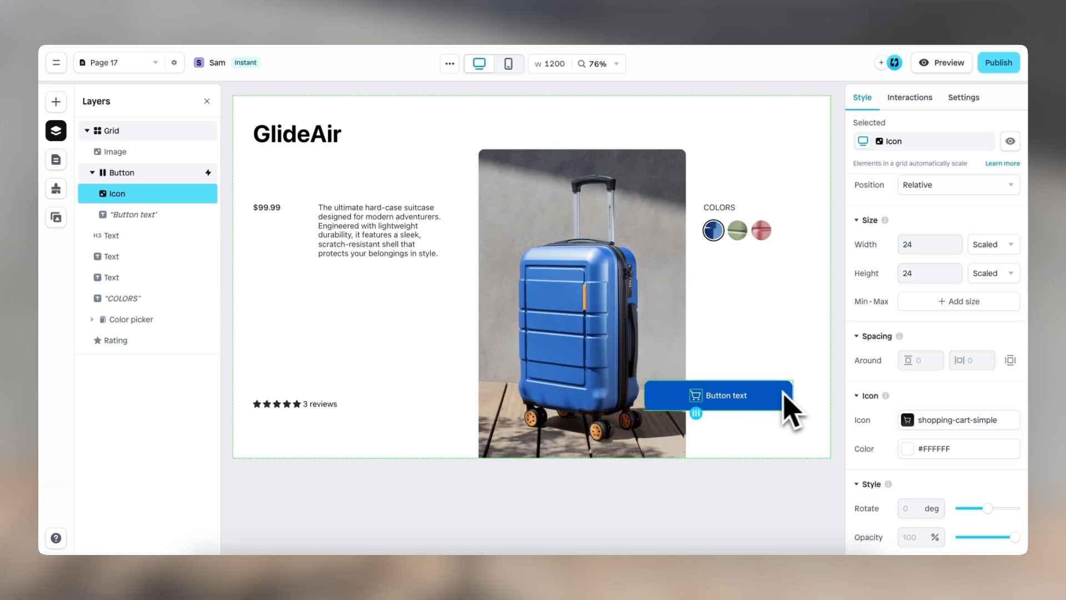
# Distribute the button's icon and text to opposite ends with 24 horizontal inside spacing, and check the result in the page preview.
pyautogui.click(772, 397)
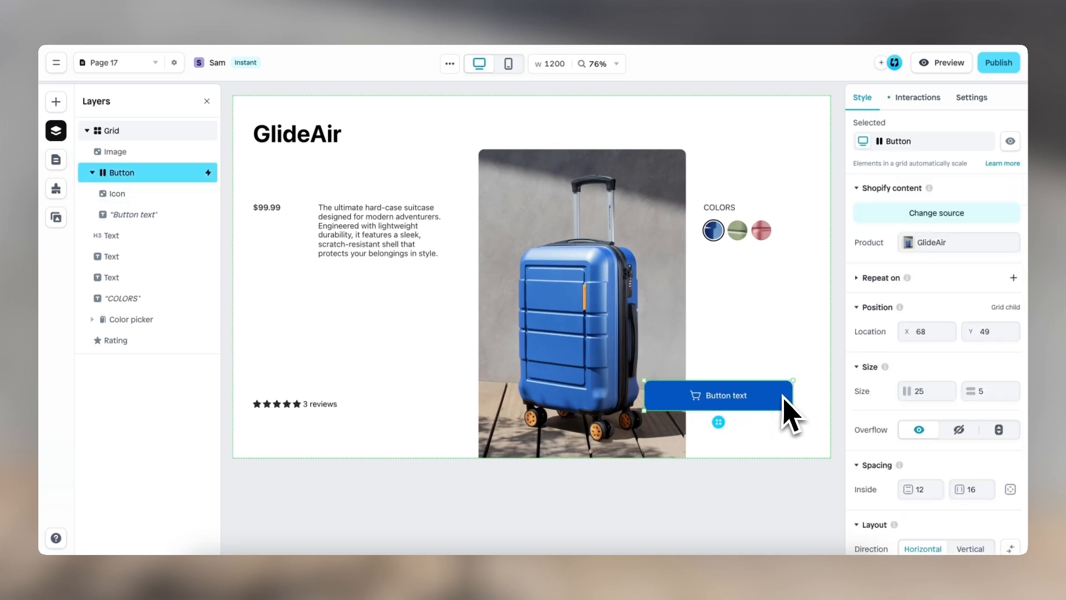
pyautogui.moveTo(885, 366)
pyautogui.scroll(-5, 880, 391)
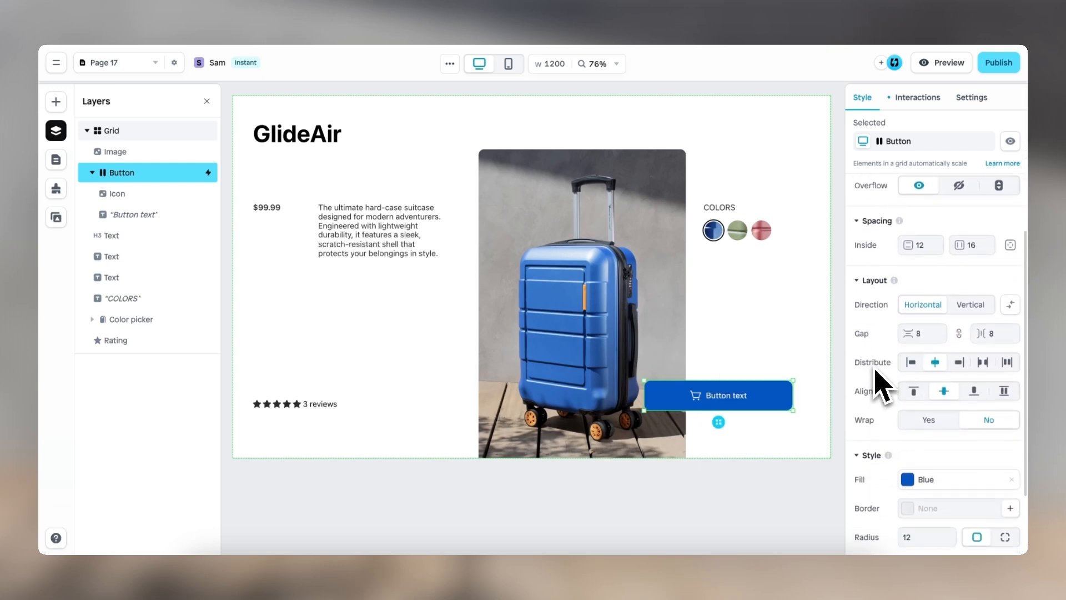
pyautogui.click(983, 362)
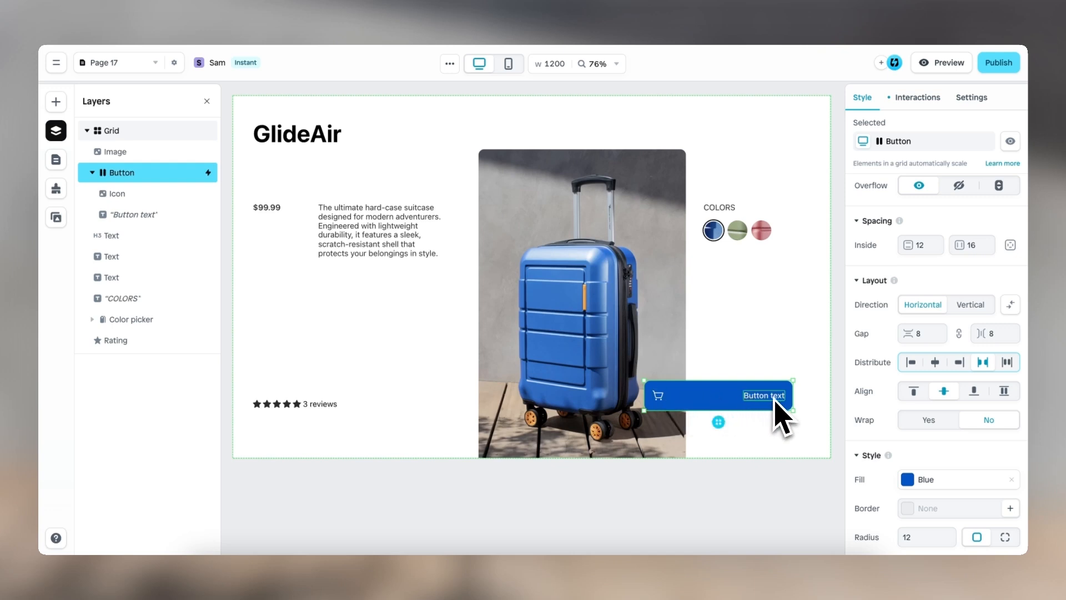
pyautogui.scroll(2, 910, 295)
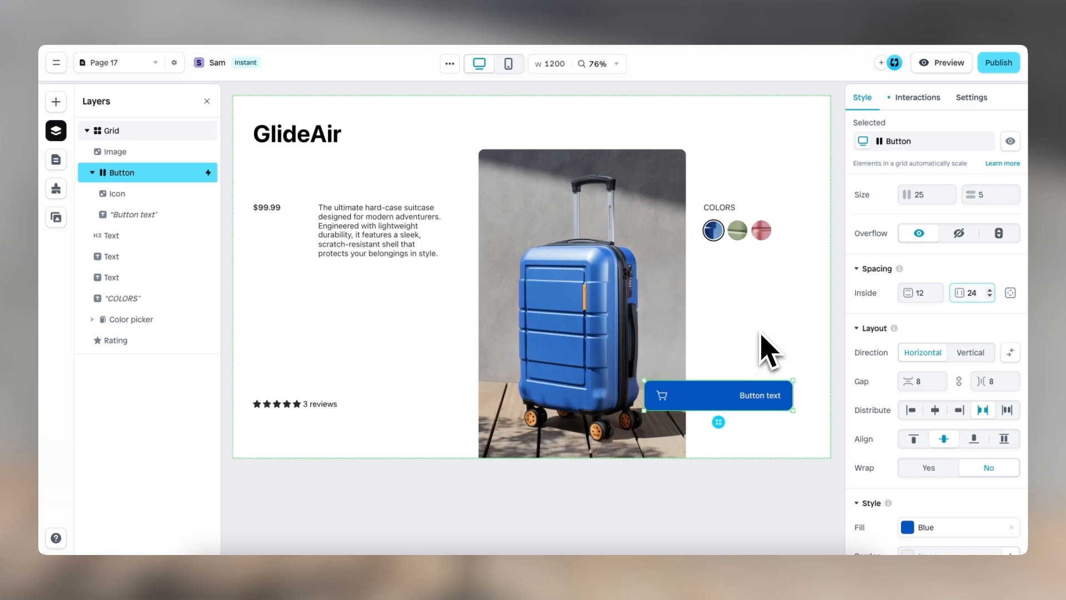
pyautogui.click(944, 63)
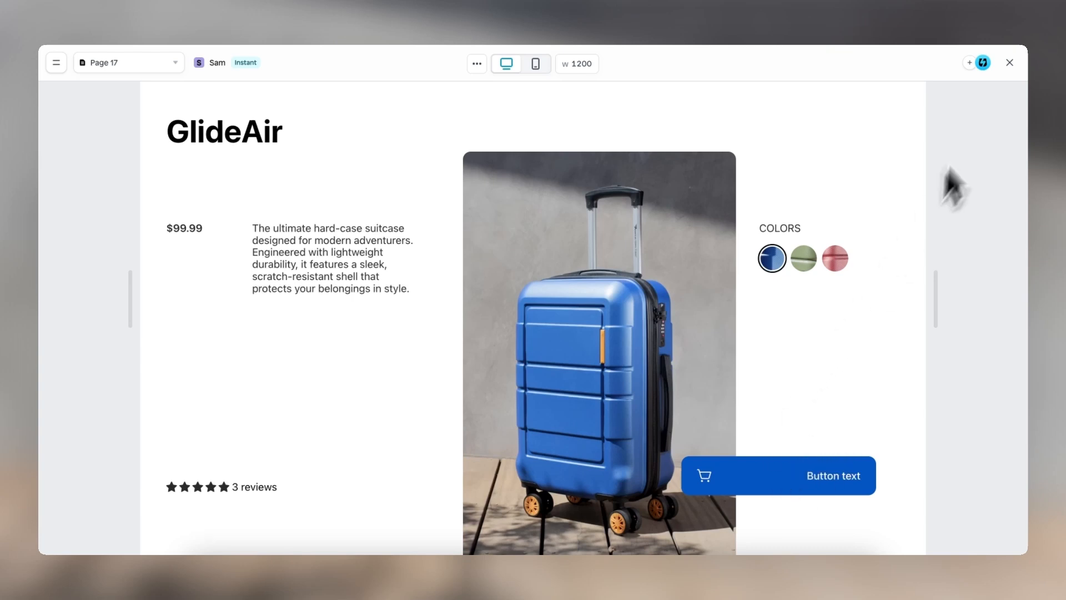
pyautogui.click(1009, 63)
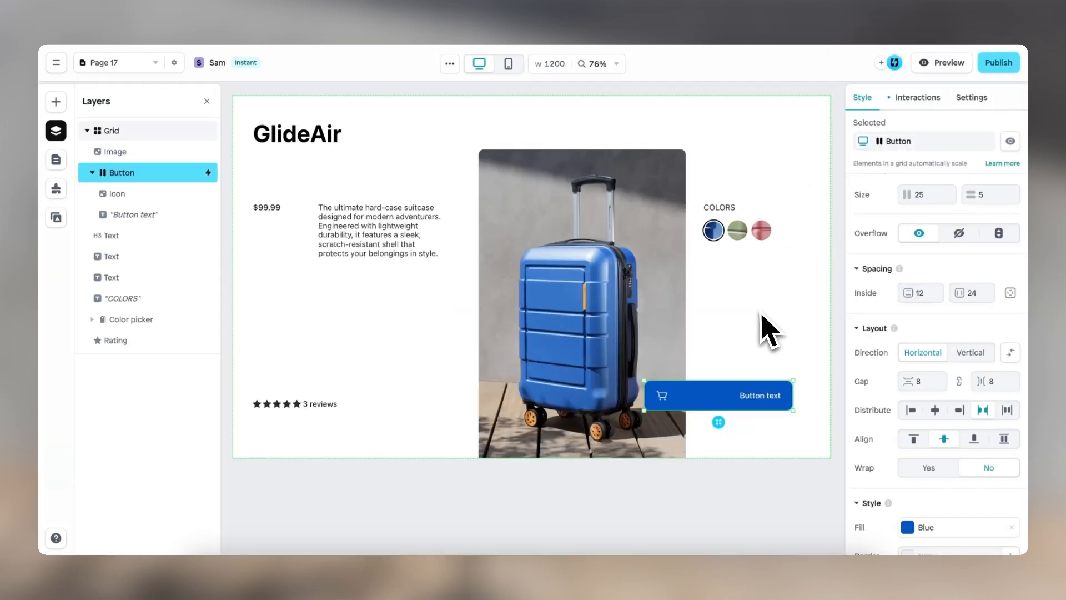
# Add a mouse-hover effect to the button that changes its fill to the saved dark #2A2A2A style, and check it in the page preview.
pyautogui.click(916, 99)
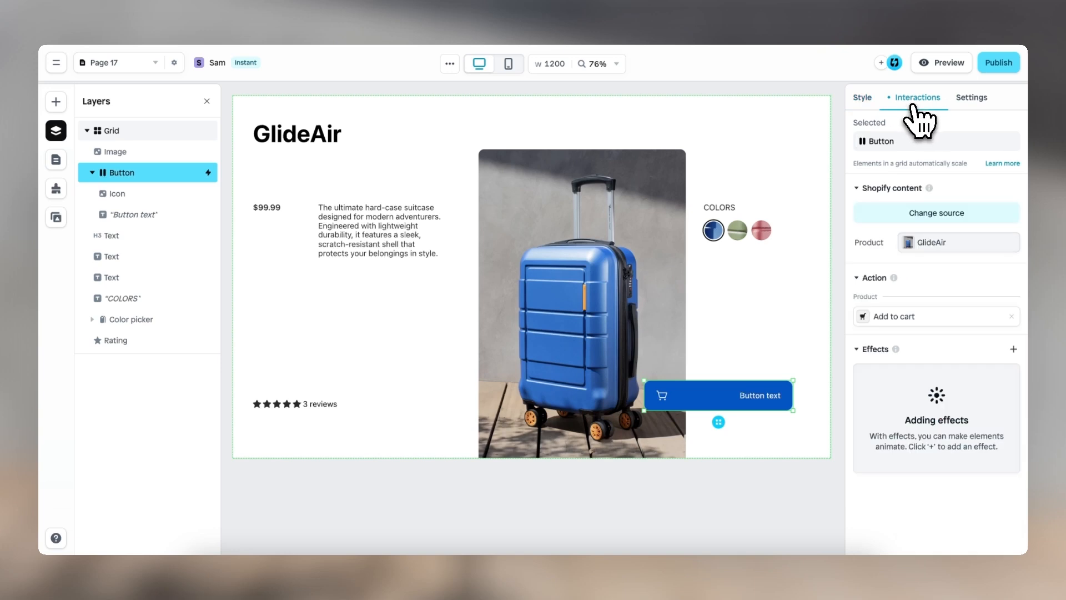
pyautogui.click(1013, 349)
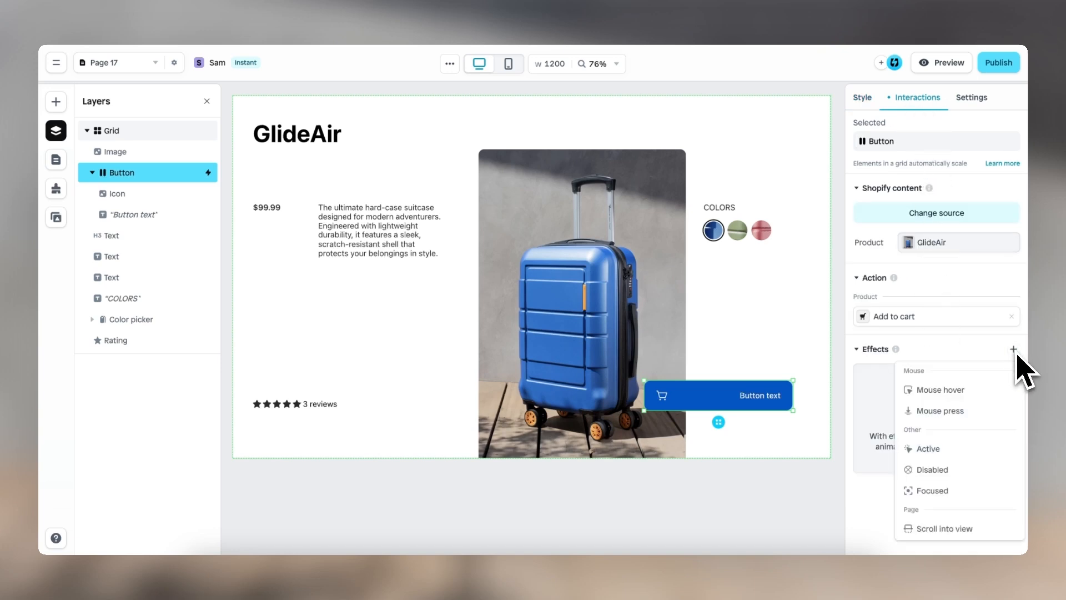
pyautogui.click(986, 397)
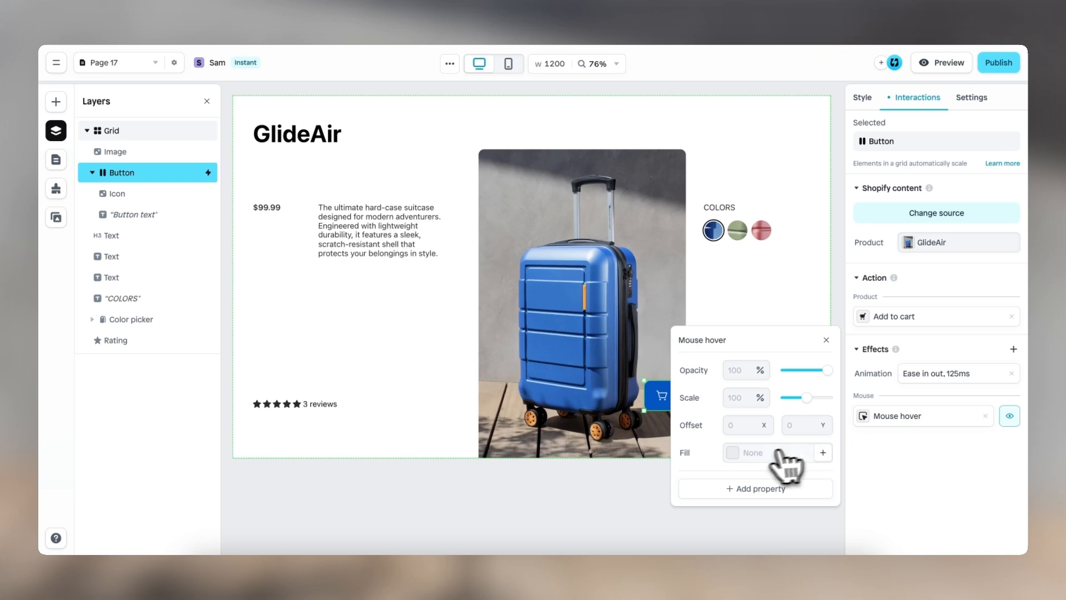
pyautogui.click(743, 454)
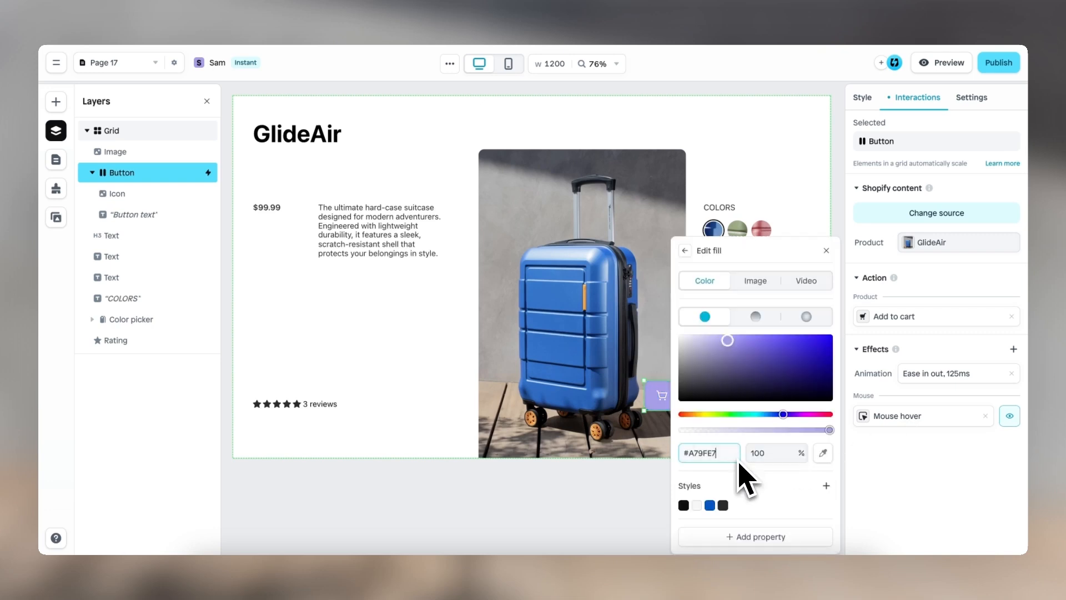
pyautogui.click(723, 505)
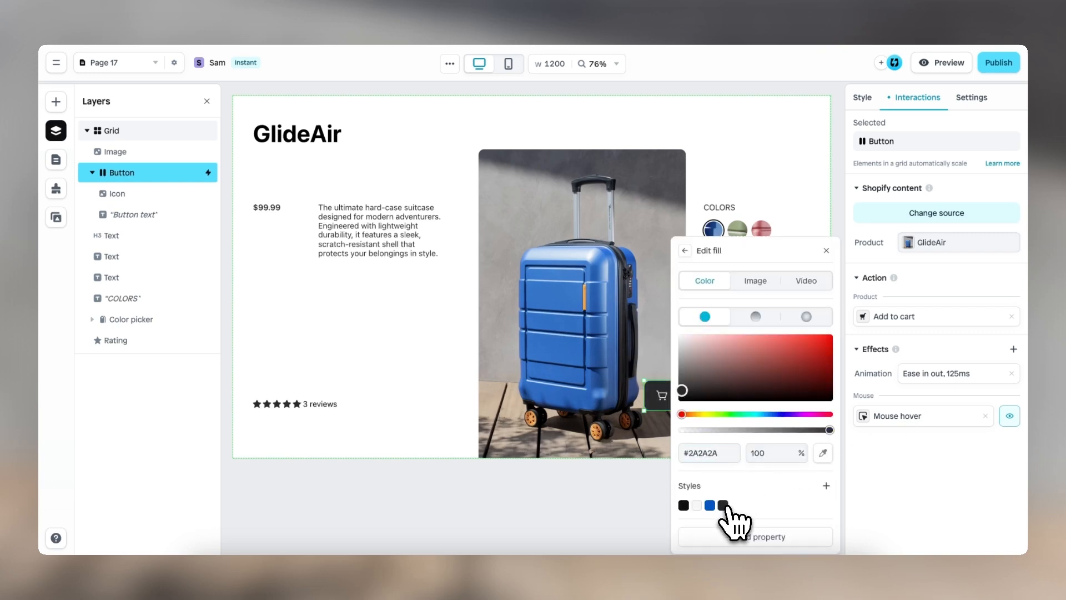
pyautogui.click(827, 251)
pyautogui.click(947, 63)
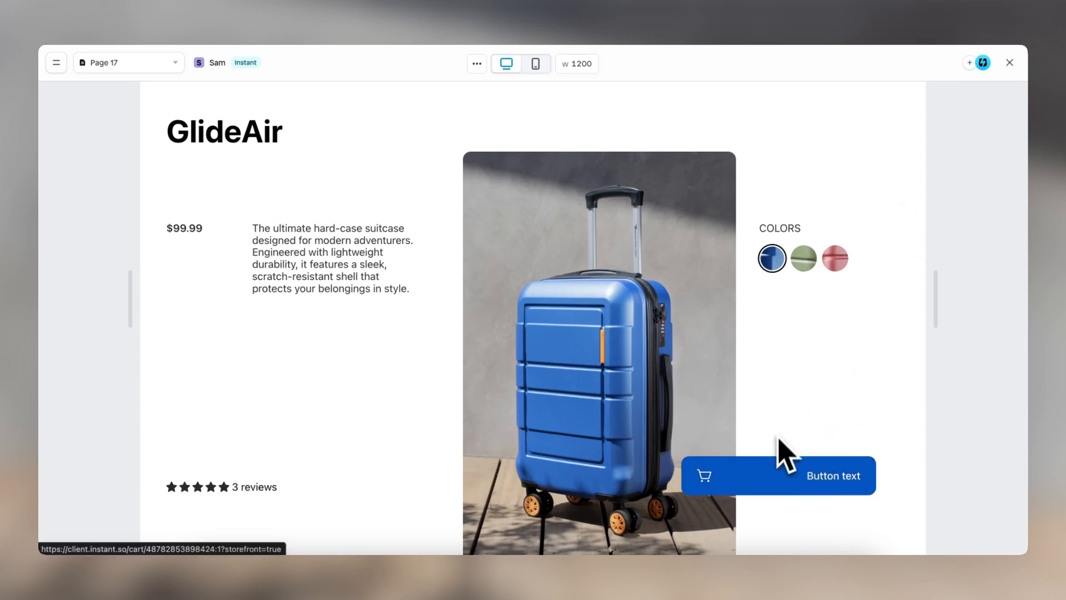
pyautogui.click(1009, 62)
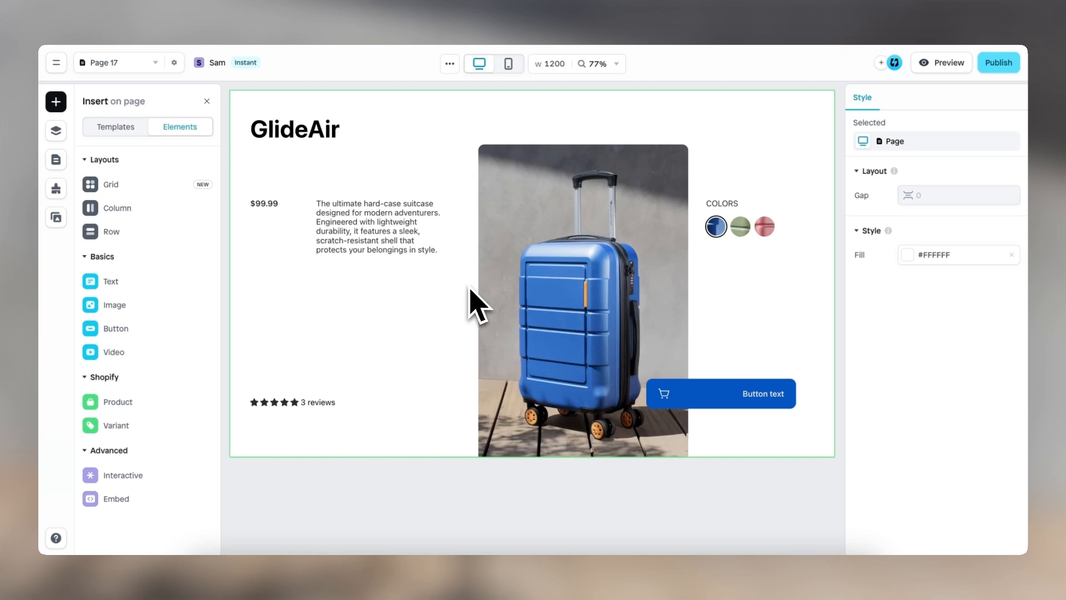
# Preview the page's responsiveness by resizing the desktop view and viewing the Laptop (1024px) and Tablet (768px) breakpoints.
pyautogui.click(944, 65)
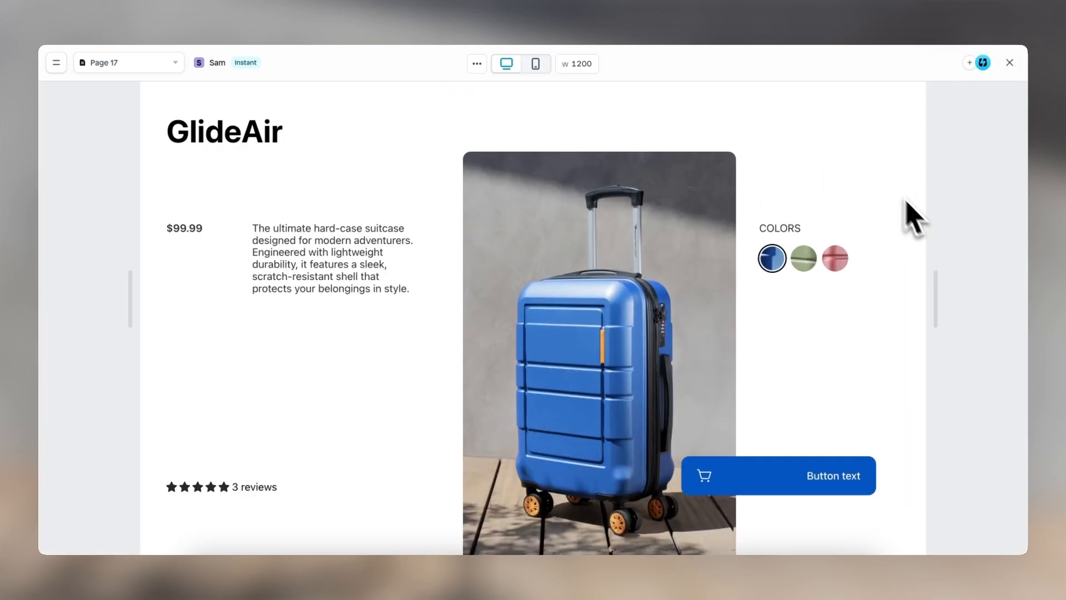
pyautogui.moveTo(932, 283); pyautogui.dragTo(911, 295)
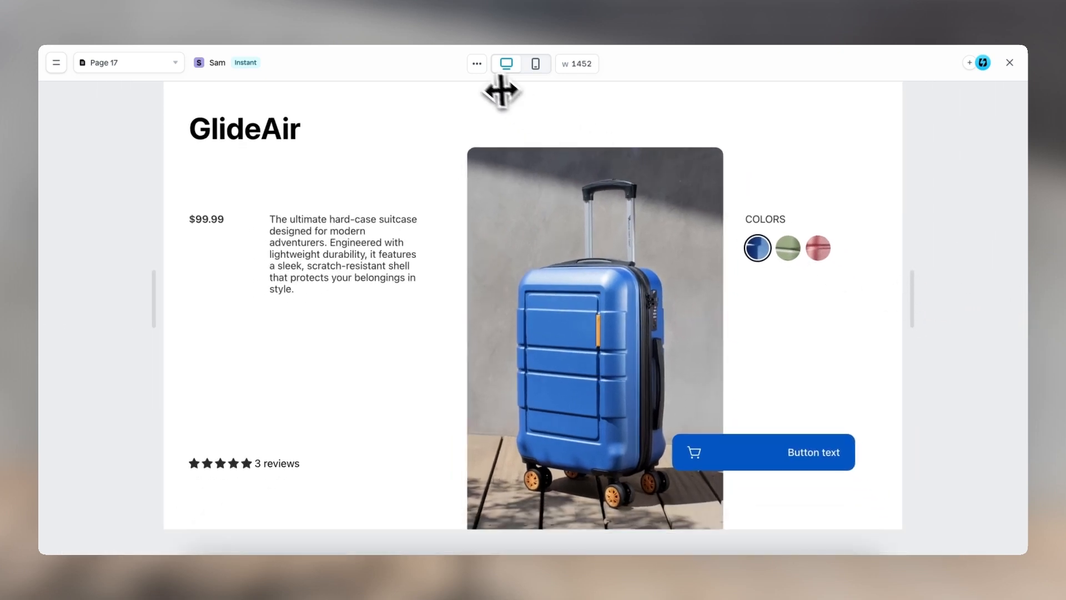
pyautogui.click(476, 64)
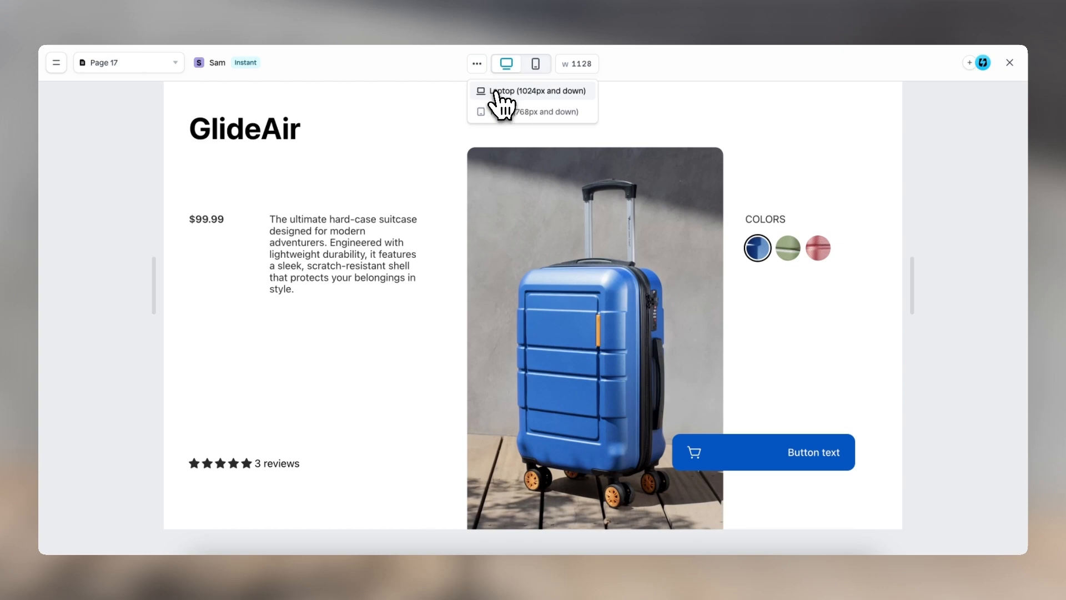
pyautogui.click(496, 92)
pyautogui.click(477, 64)
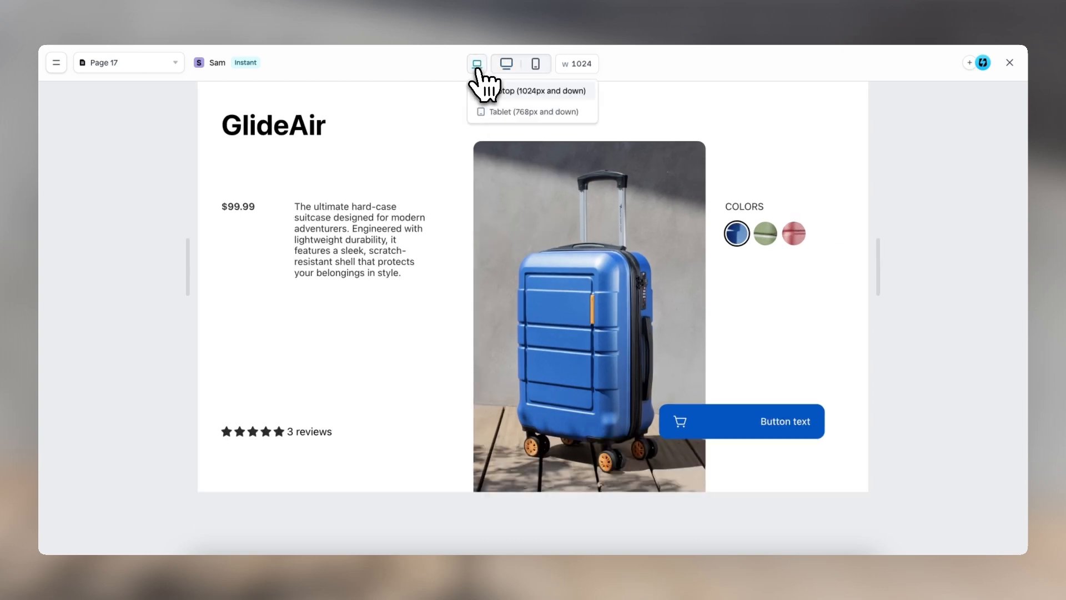
pyautogui.click(485, 110)
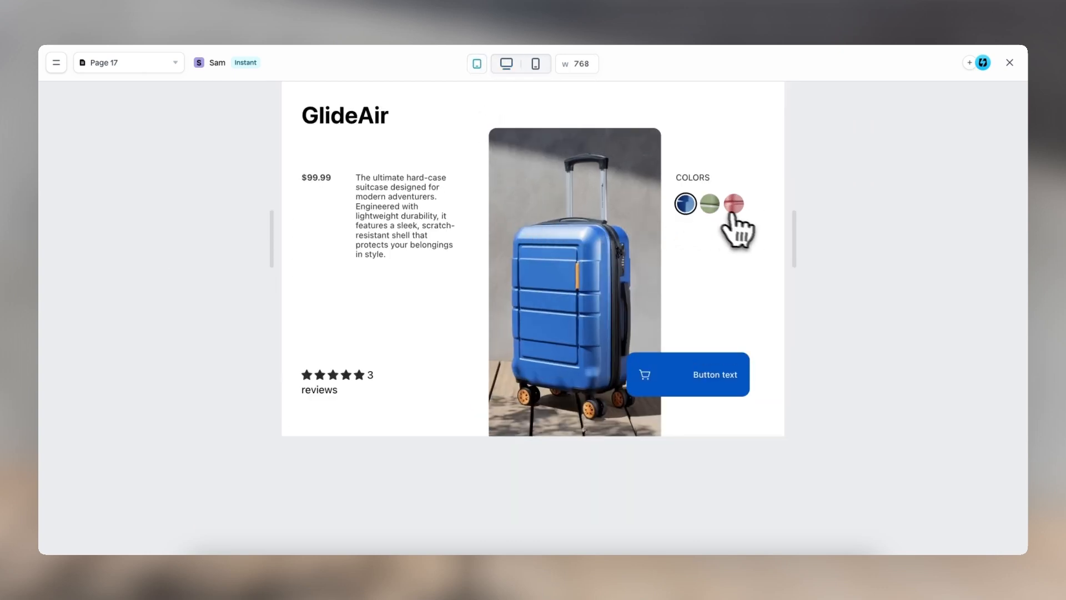
pyautogui.moveTo(789, 225); pyautogui.dragTo(932, 262)
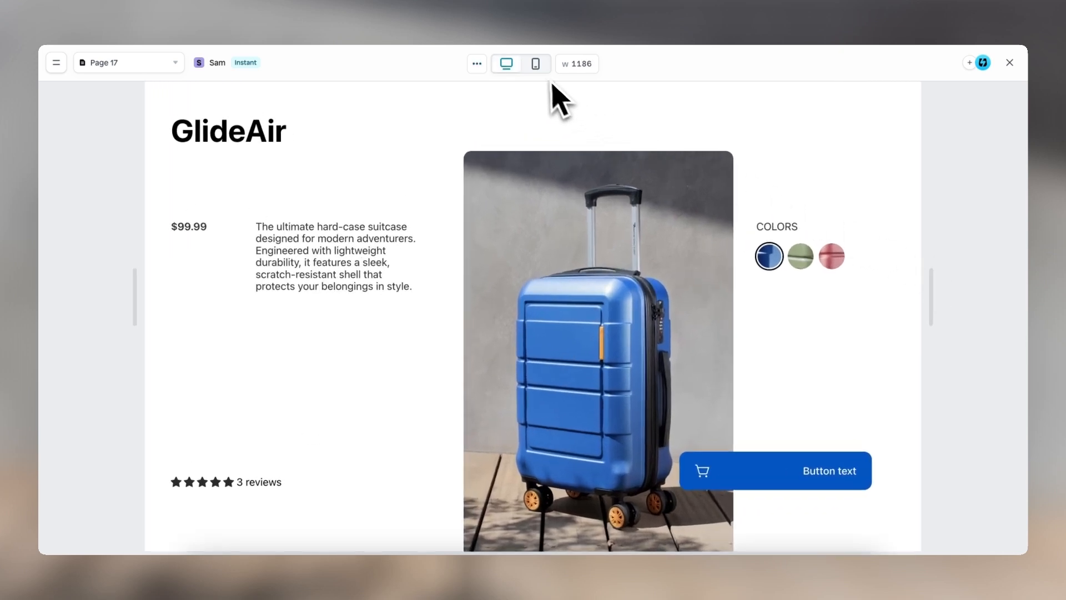
# Check the page preview at the mobile breakpoint, narrow it to about 415 wide, and return to the editor.
pyautogui.click(535, 66)
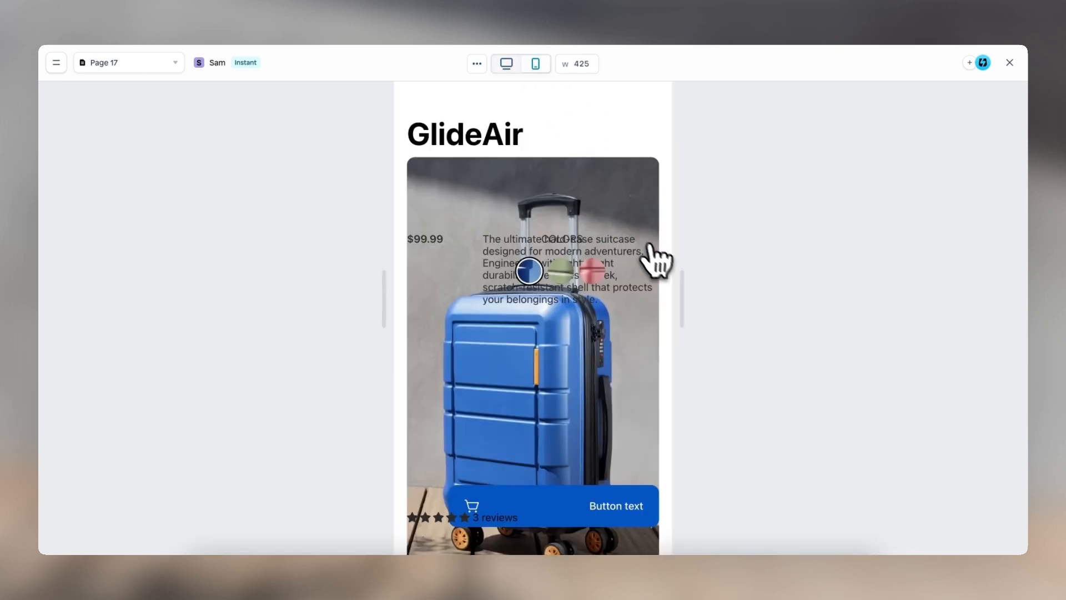
pyautogui.moveTo(680, 282)
pyautogui.mouseDown()
pyautogui.moveTo(694, 283)
pyautogui.moveTo(655, 279)
pyautogui.moveTo(697, 283)
pyautogui.moveTo(657, 281)
pyautogui.moveTo(676, 283)
pyautogui.mouseUp()
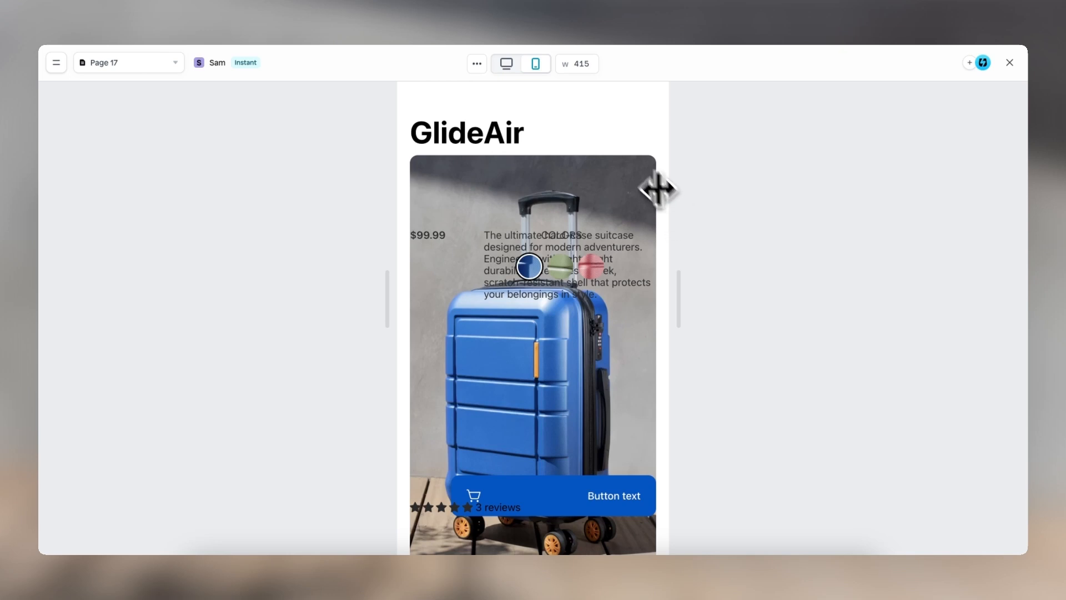
pyautogui.click(1009, 62)
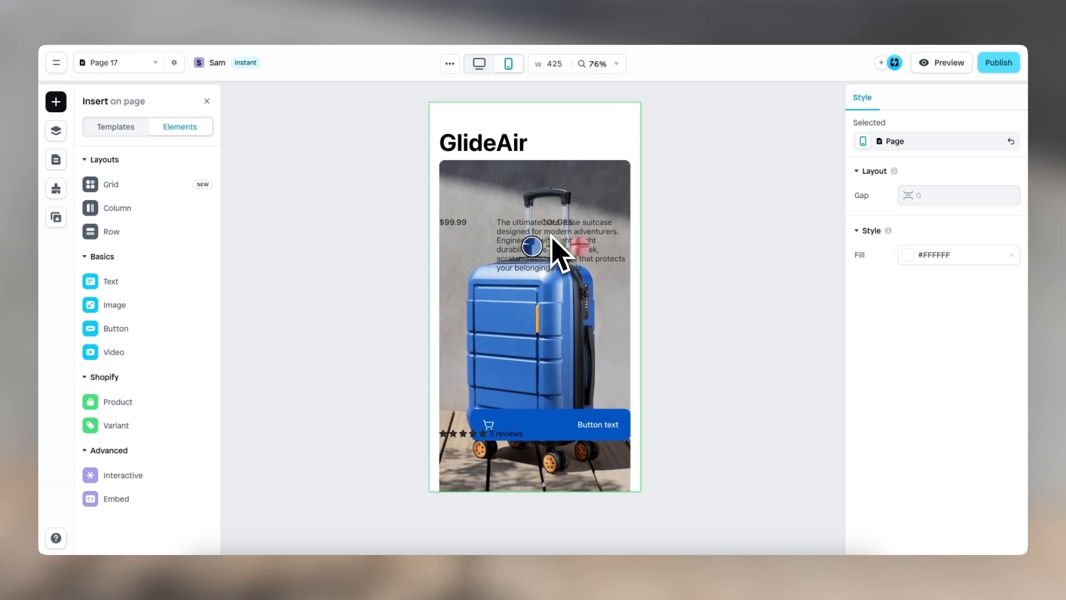
# Extend the mobile grid's height downward to leave empty space below the product image.
pyautogui.click(605, 124)
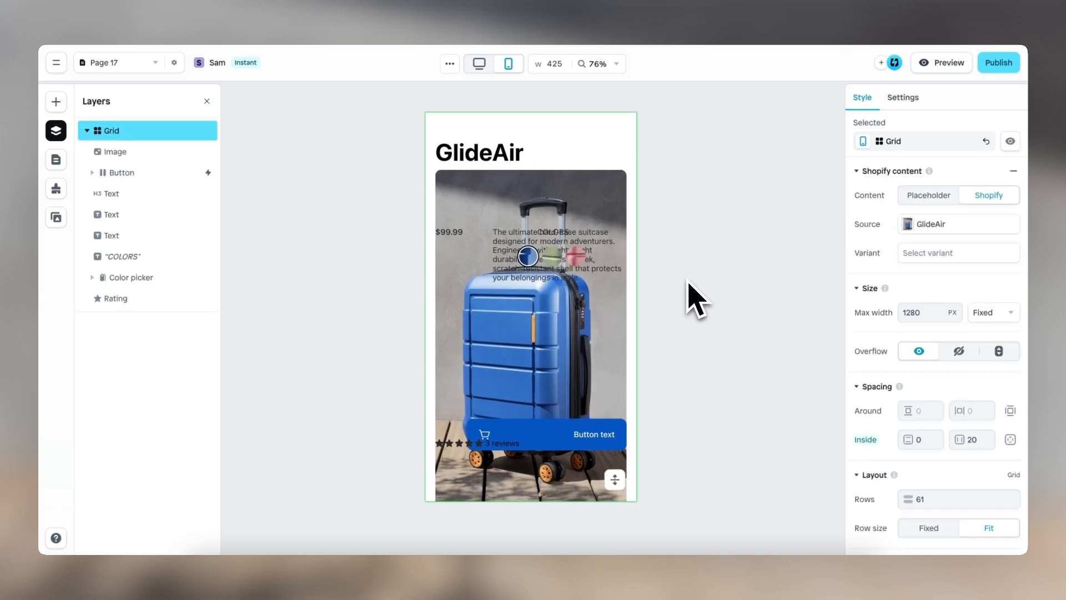
pyautogui.scroll(-3, 691, 323)
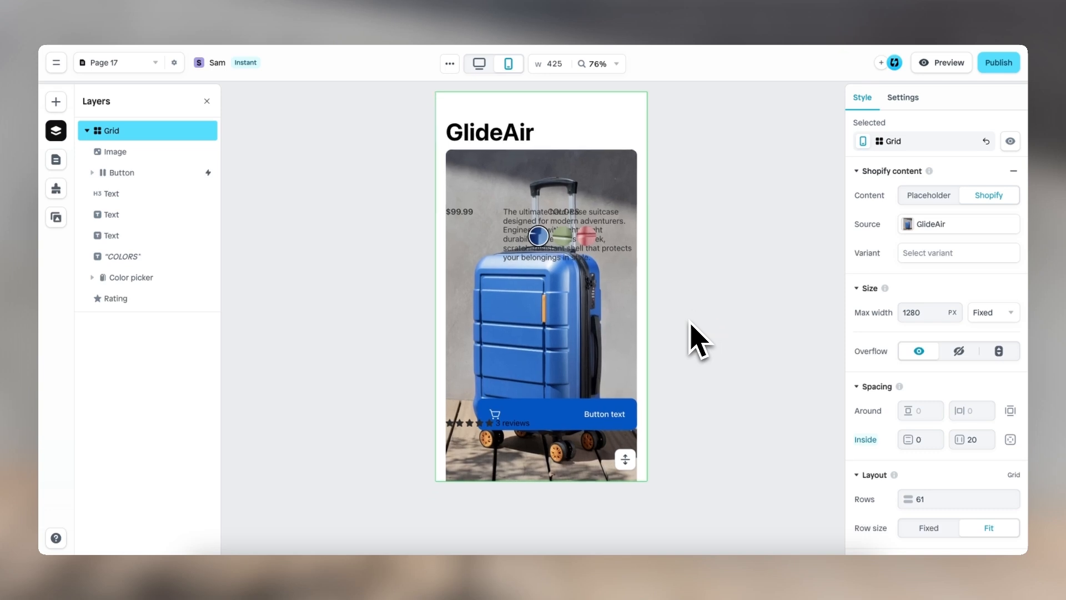
pyautogui.moveTo(614, 385); pyautogui.dragTo(613, 508)
# Move the button below the product image to column 2, row 69 and widen it to 30 columns.
pyautogui.click(590, 374)
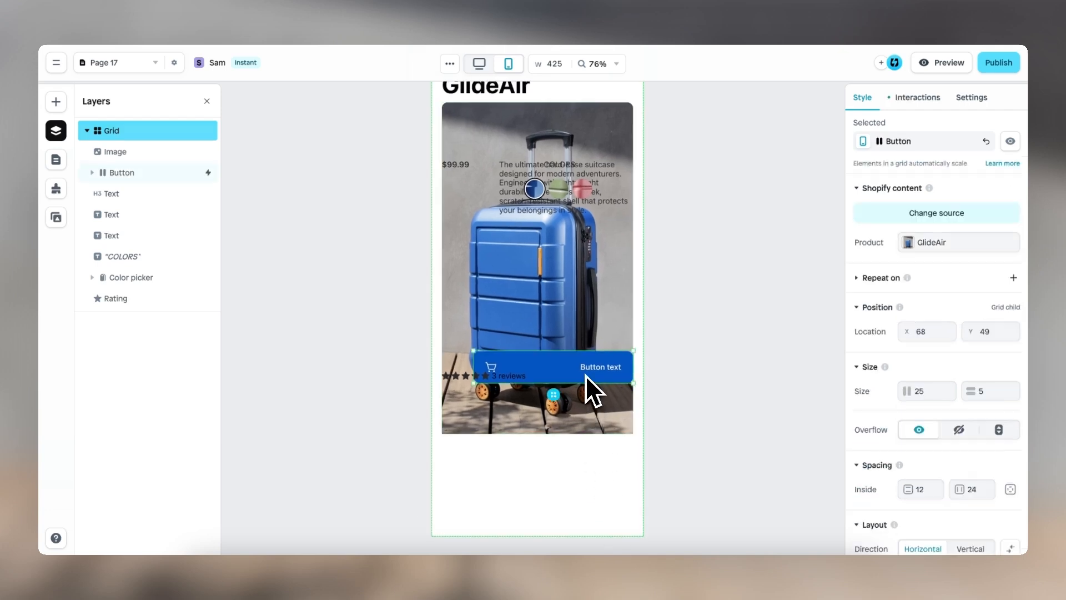
pyautogui.moveTo(583, 393); pyautogui.dragTo(524, 528)
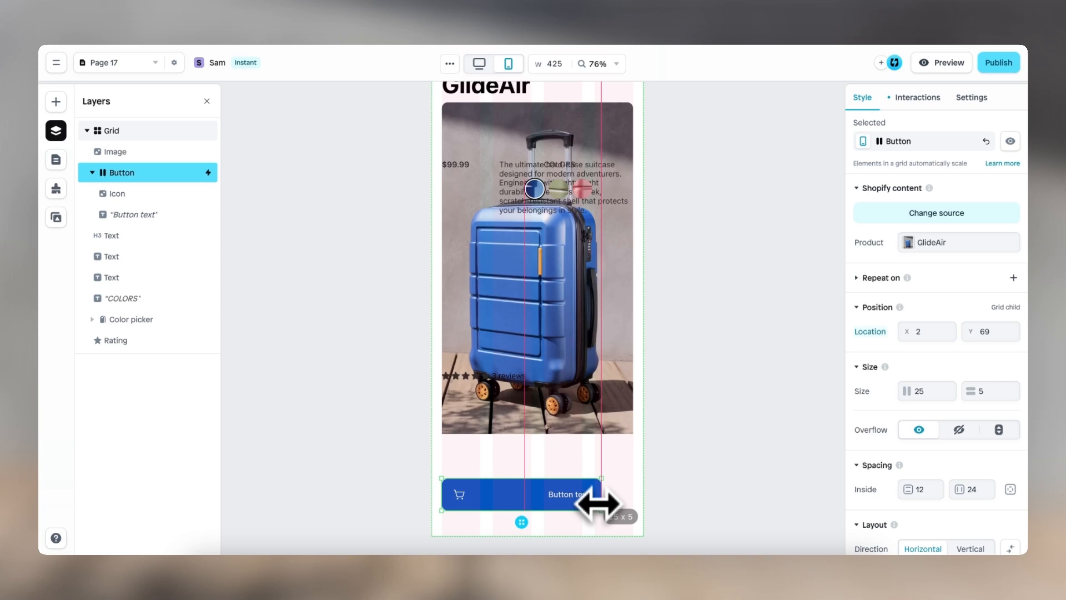
pyautogui.moveTo(597, 502); pyautogui.dragTo(628, 502)
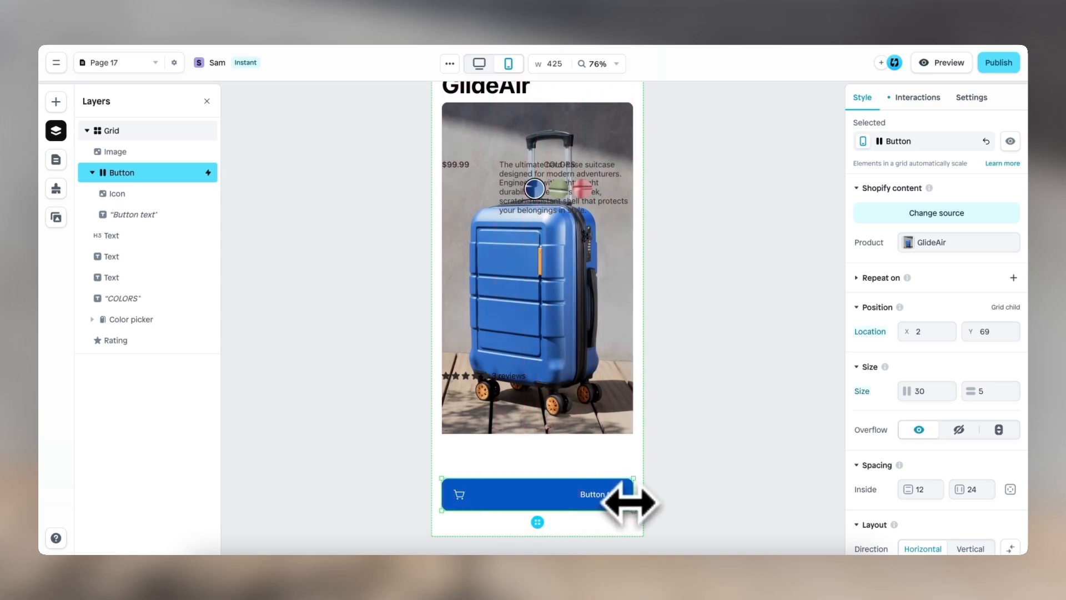
# Move the product image down to just above the button and shorten it from its upper edge to 36 rows, starting at row 31.
pyautogui.click(593, 422)
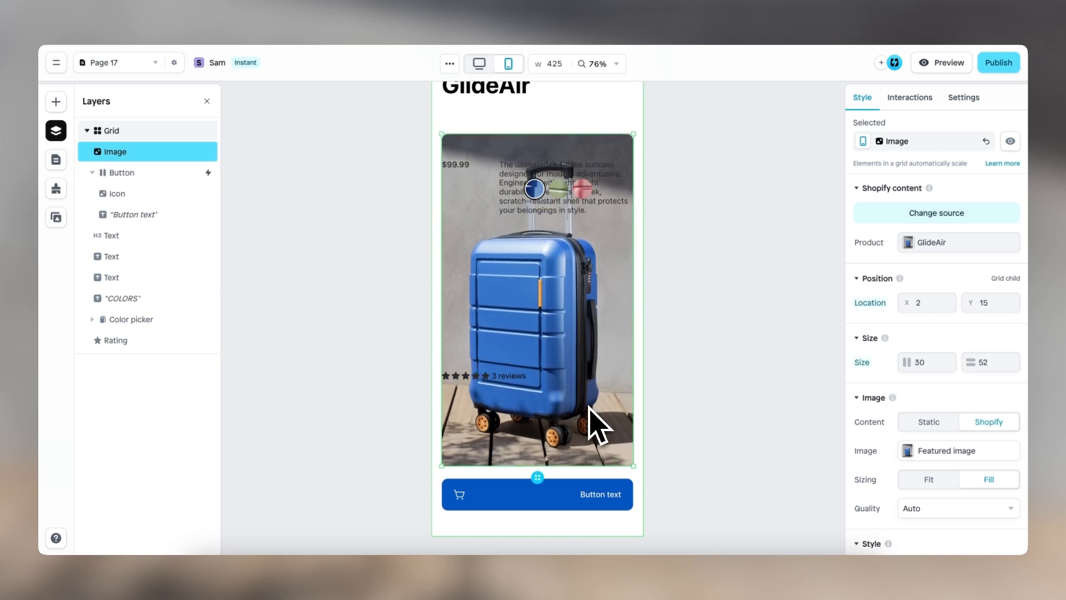
pyautogui.scroll(-1, 588, 407)
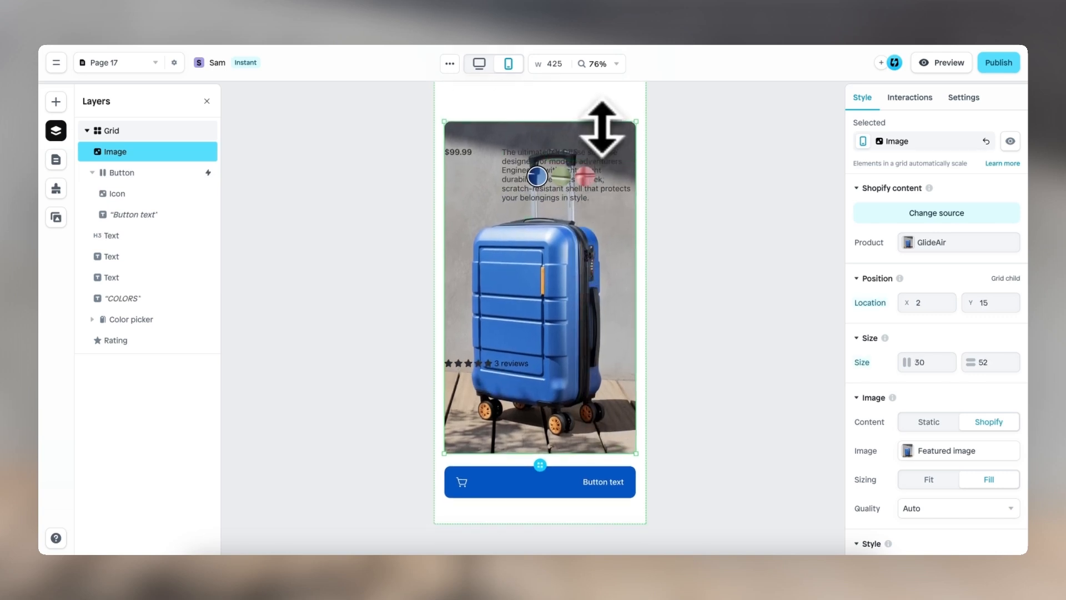
pyautogui.moveTo(603, 125); pyautogui.dragTo(606, 232)
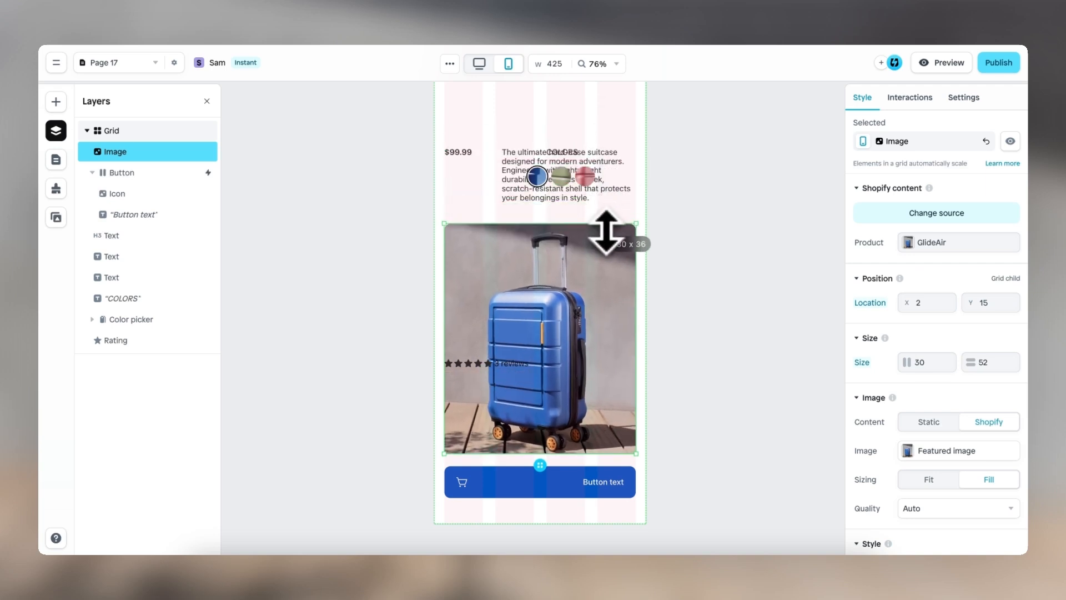
pyautogui.moveTo(606, 232); pyautogui.dragTo(607, 231)
pyautogui.scroll(5, 606, 252)
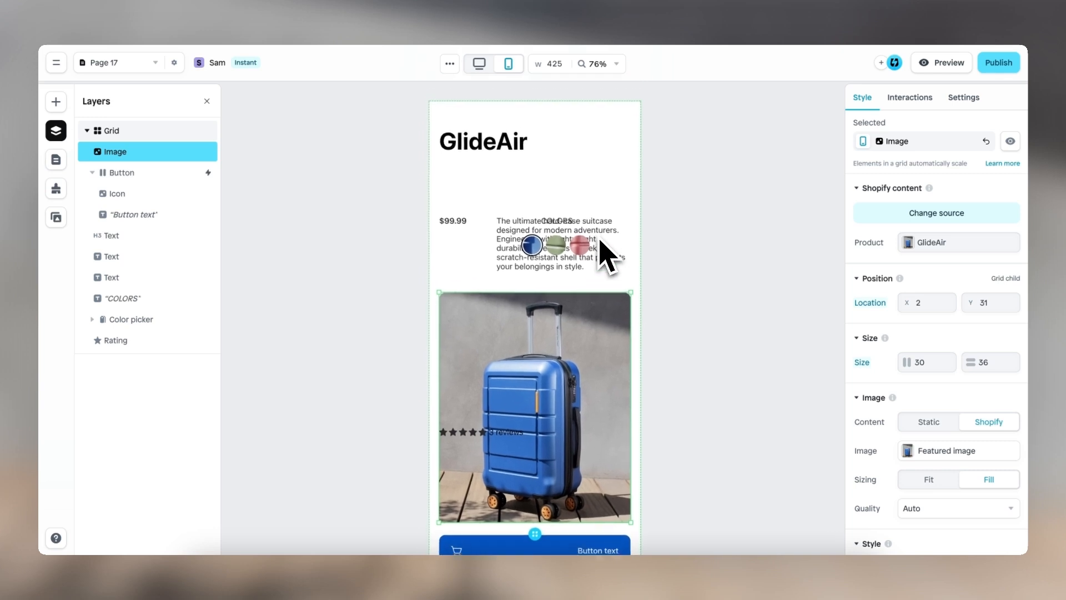
# Narrow the product title's box and move the price up beside it, near the grid's far edge.
pyautogui.click(516, 173)
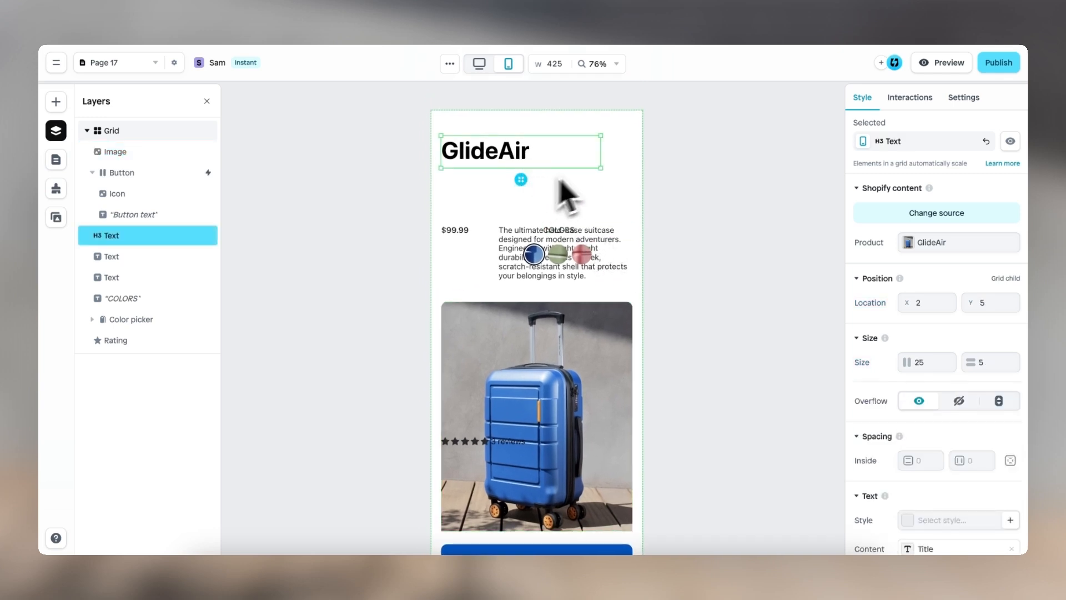
pyautogui.moveTo(605, 160); pyautogui.dragTo(562, 159)
pyautogui.click(460, 230)
pyautogui.moveTo(465, 249); pyautogui.dragTo(613, 172)
# Move the rating directly beneath the title and the description below it at column 2, row 15, widened to 30 columns.
pyautogui.click(513, 440)
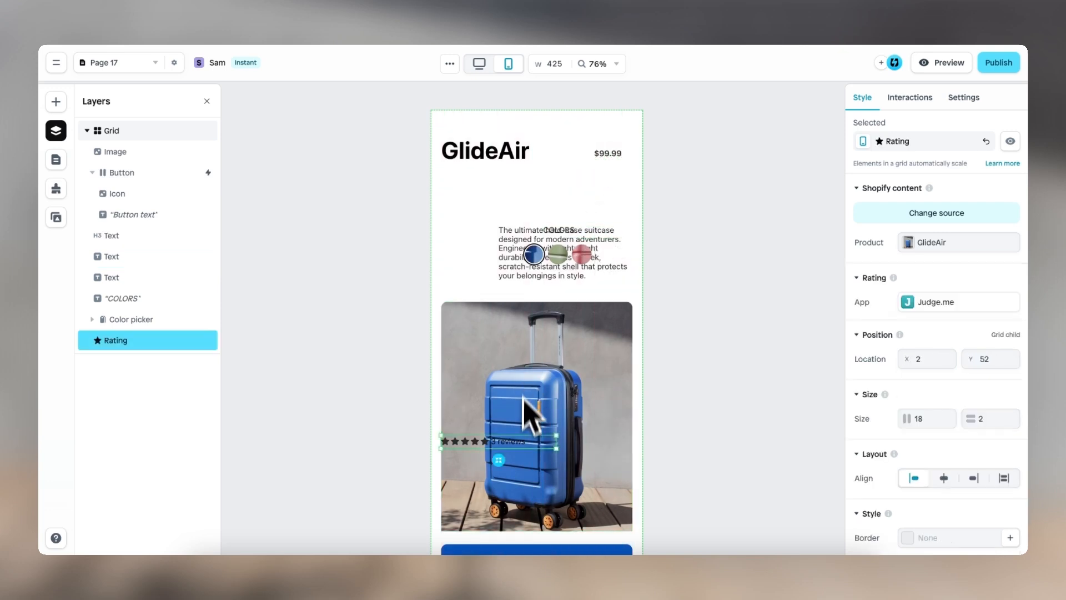
pyautogui.moveTo(503, 458); pyautogui.dragTo(503, 203)
pyautogui.click(517, 247)
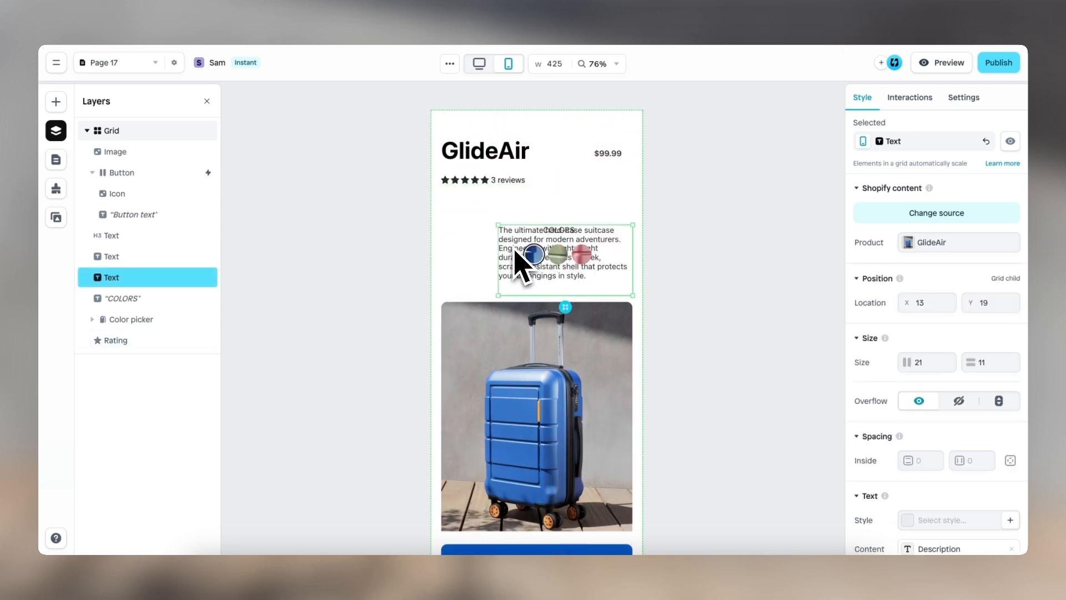
pyautogui.moveTo(565, 307); pyautogui.dragTo(514, 287)
pyautogui.moveTo(580, 223); pyautogui.dragTo(631, 223)
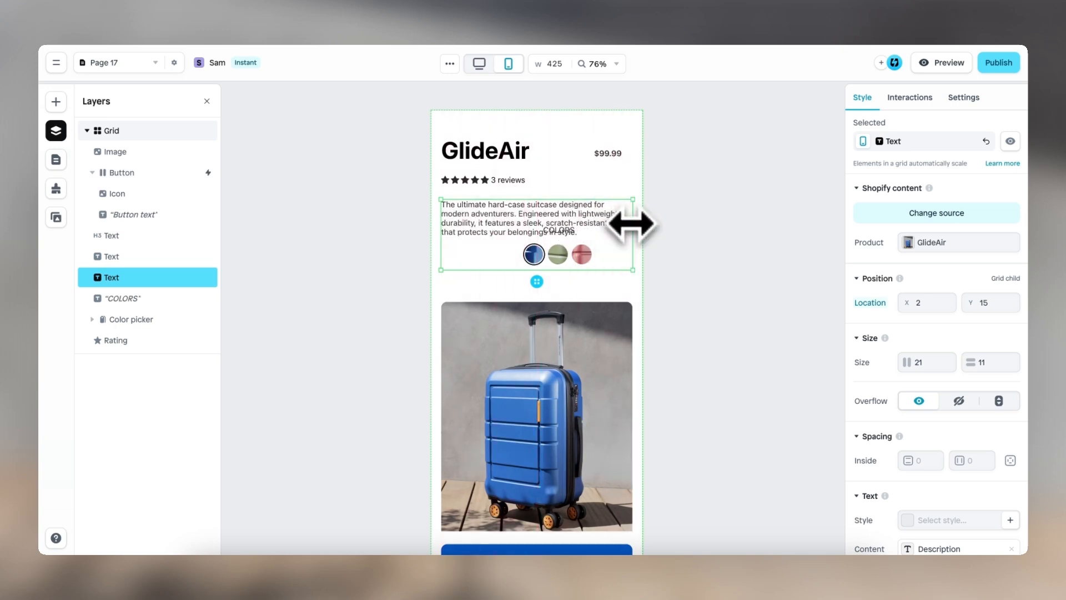
# Place the COLORS label under the description at column 2, row 23, with the color picker directly beneath it and above the image.
pyautogui.moveTo(621, 273); pyautogui.dragTo(489, 268)
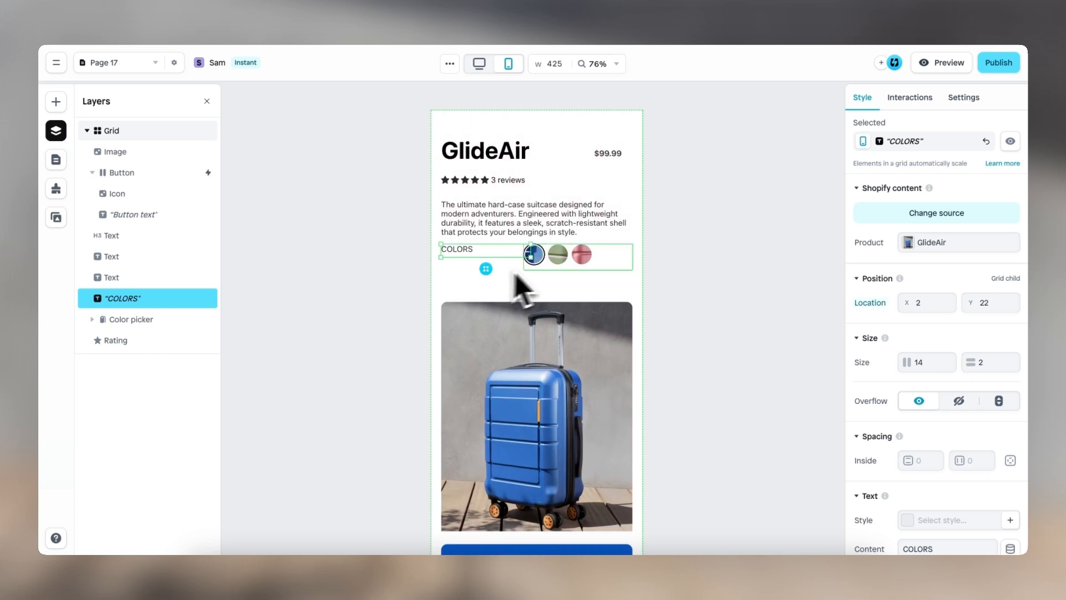
pyautogui.click(575, 267)
pyautogui.moveTo(578, 275); pyautogui.dragTo(495, 300)
pyautogui.click(476, 260)
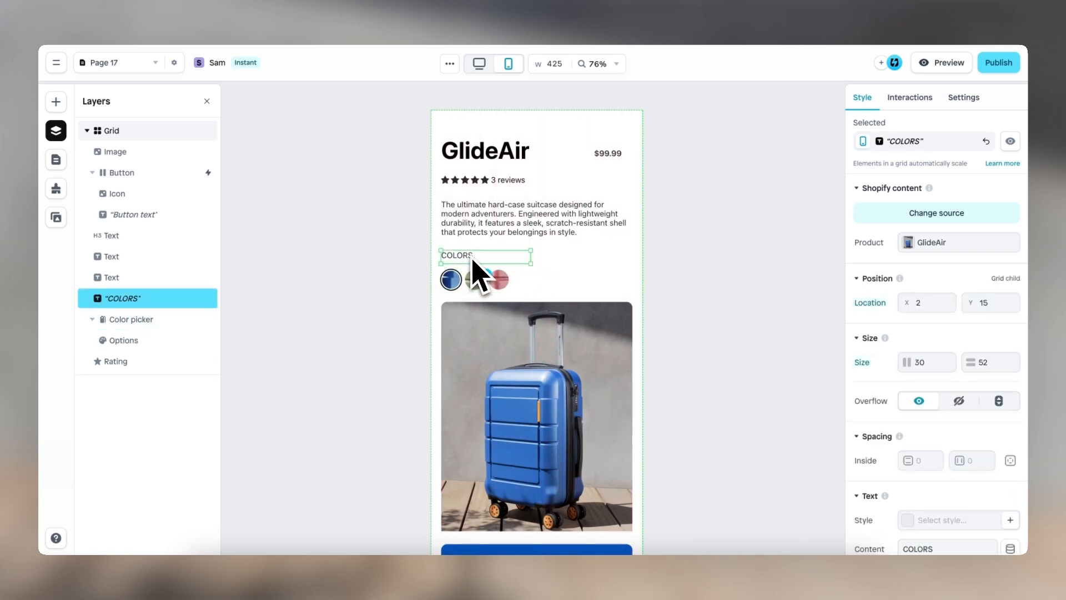
pyautogui.scroll(-1, 475, 260)
pyautogui.scroll(-2, 572, 250)
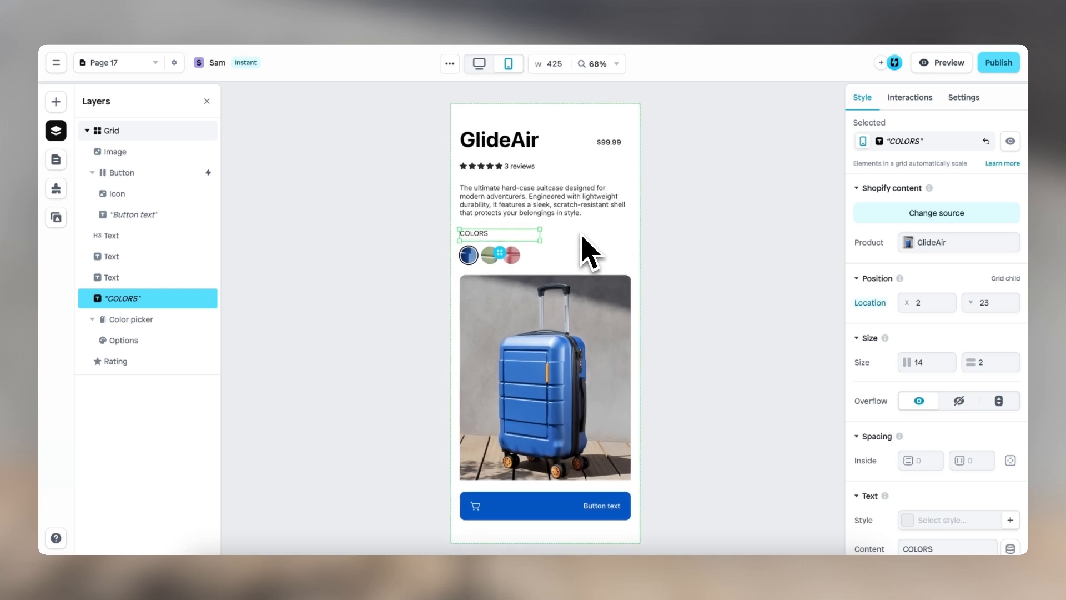
pyautogui.click(622, 249)
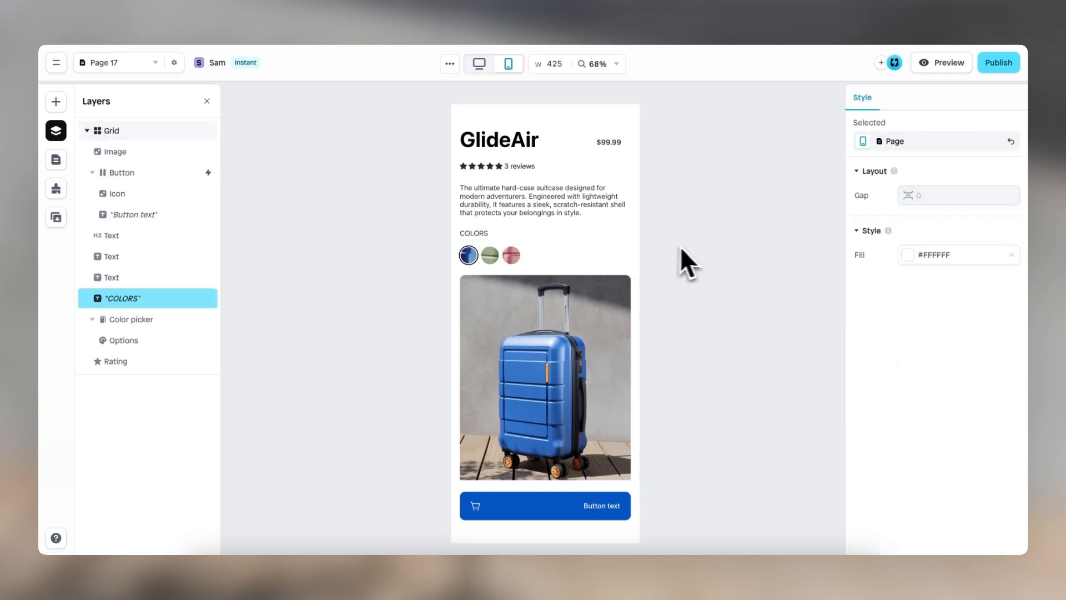
# Shift the title, rating and description up one row each, placing the description at row 14.
pyautogui.click(520, 143)
pyautogui.moveTo(523, 147); pyautogui.dragTo(504, 140)
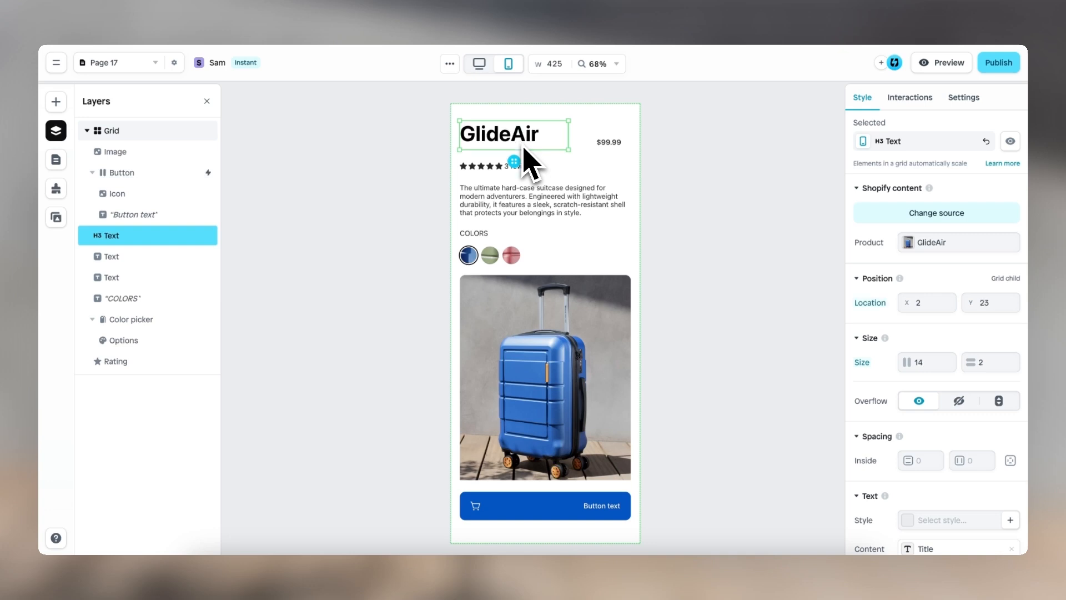
pyautogui.moveTo(547, 174); pyautogui.dragTo(505, 181)
pyautogui.press('Up')
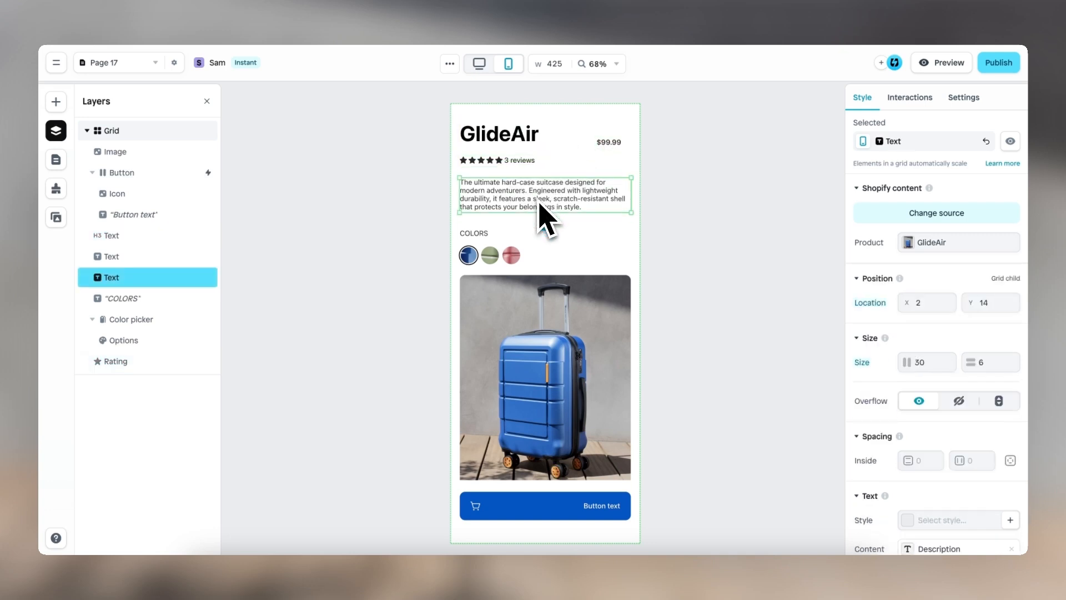
# Shift the COLORS label and color picker up one row each, and extend the image's top edge to row 30, making it 37 rows tall.
pyautogui.click(478, 236)
pyautogui.press('Up')
pyautogui.click(489, 257)
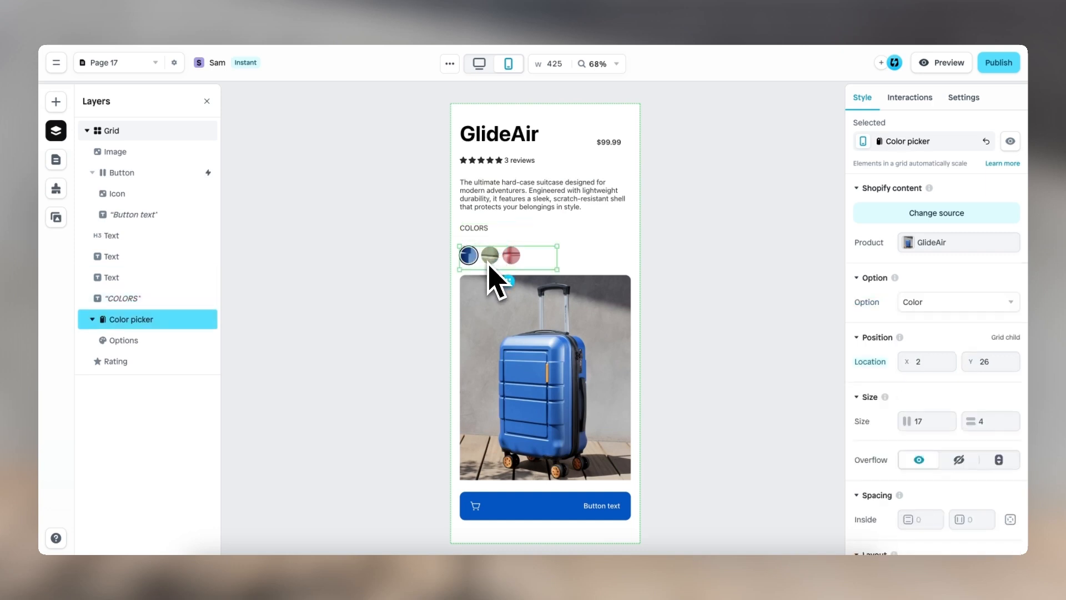
pyautogui.press('Up')
pyautogui.click(509, 282)
pyautogui.moveTo(578, 276); pyautogui.dragTo(578, 271)
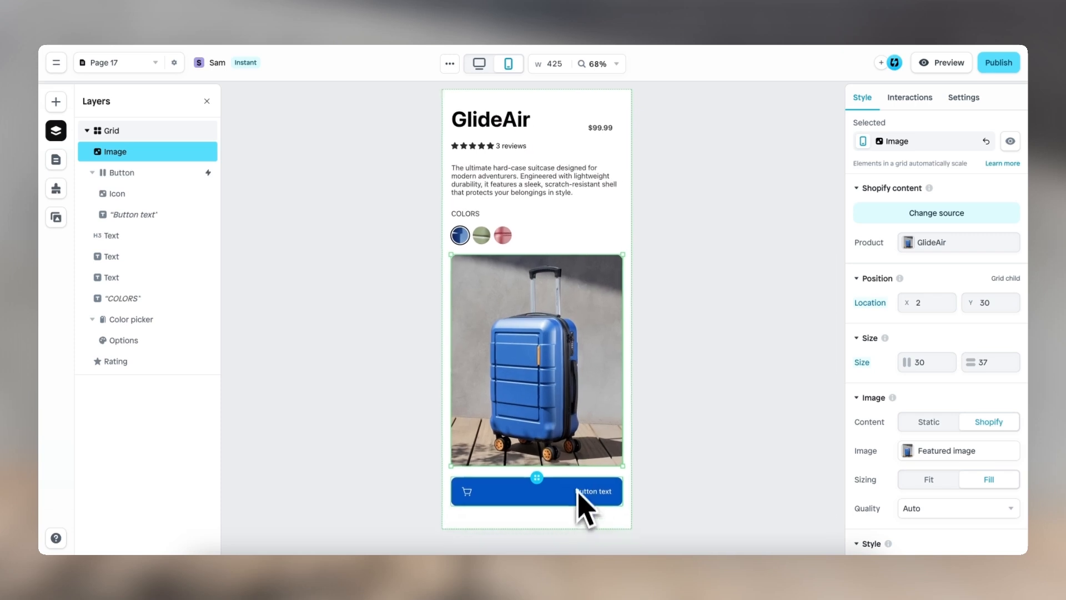
# Shorten the mobile grid from its lower edge to 75 rows so it ends just below the button.
pyautogui.click(552, 495)
pyautogui.click(558, 510)
pyautogui.moveTo(610, 525); pyautogui.dragTo(611, 501)
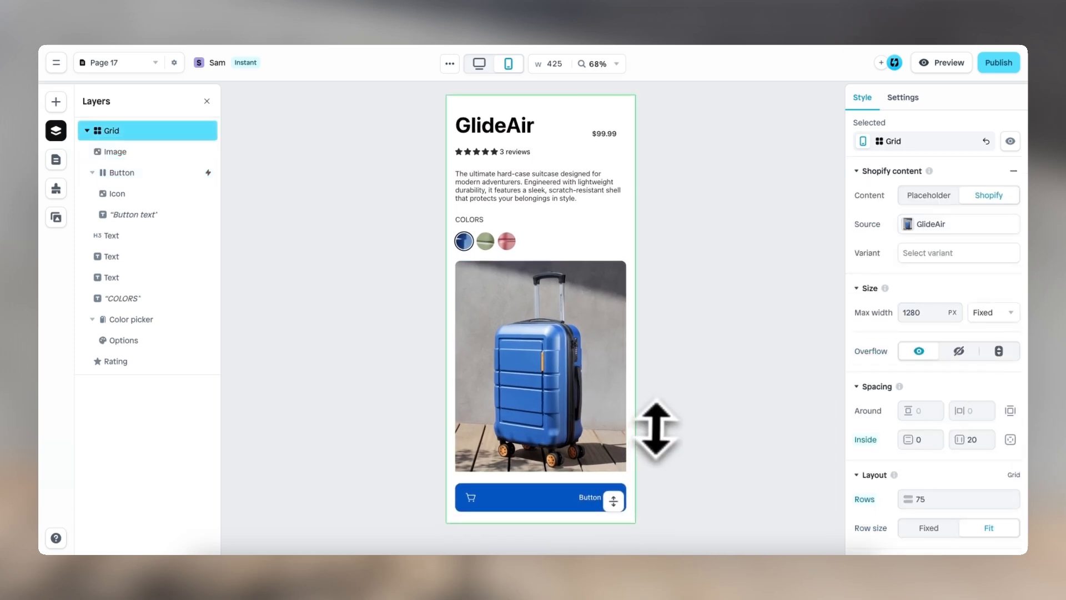
# Preview the mobile page and switch through the green, red and blue color options to check the product image.
pyautogui.click(943, 62)
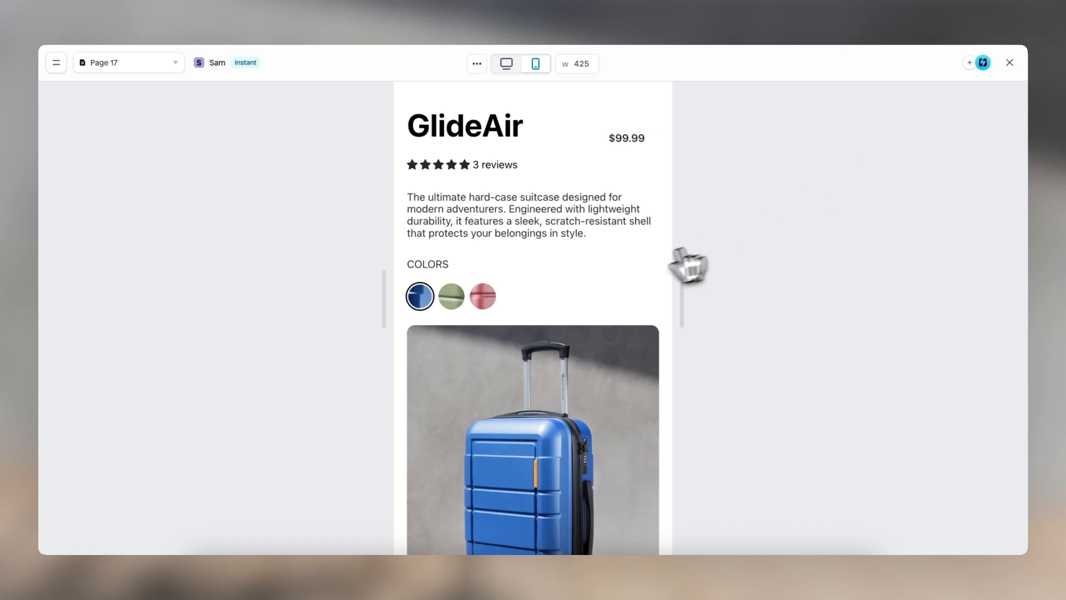
pyautogui.click(451, 296)
pyautogui.click(480, 297)
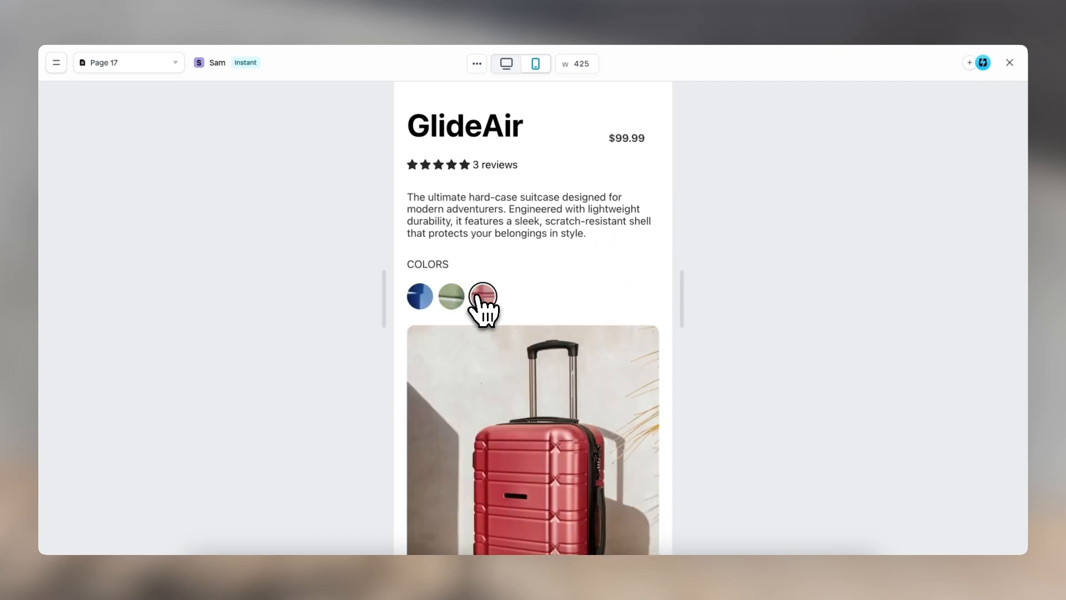
pyautogui.click(420, 297)
# Look through the full mobile preview, narrow it to about 373 px wide, and exit the preview.
pyautogui.scroll(-5, 592, 292)
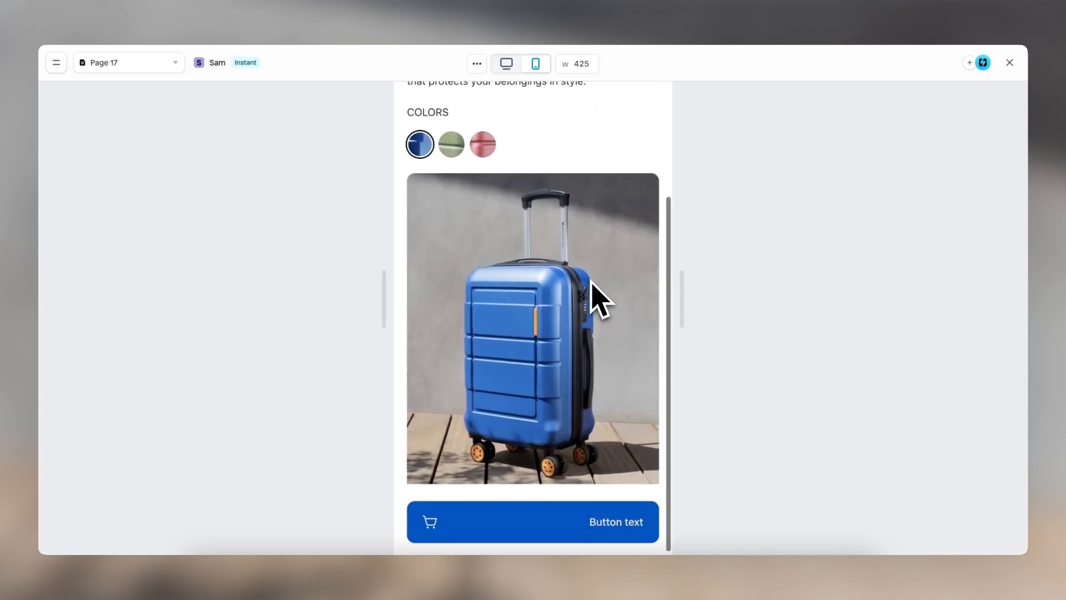
pyautogui.scroll(3, 606, 333)
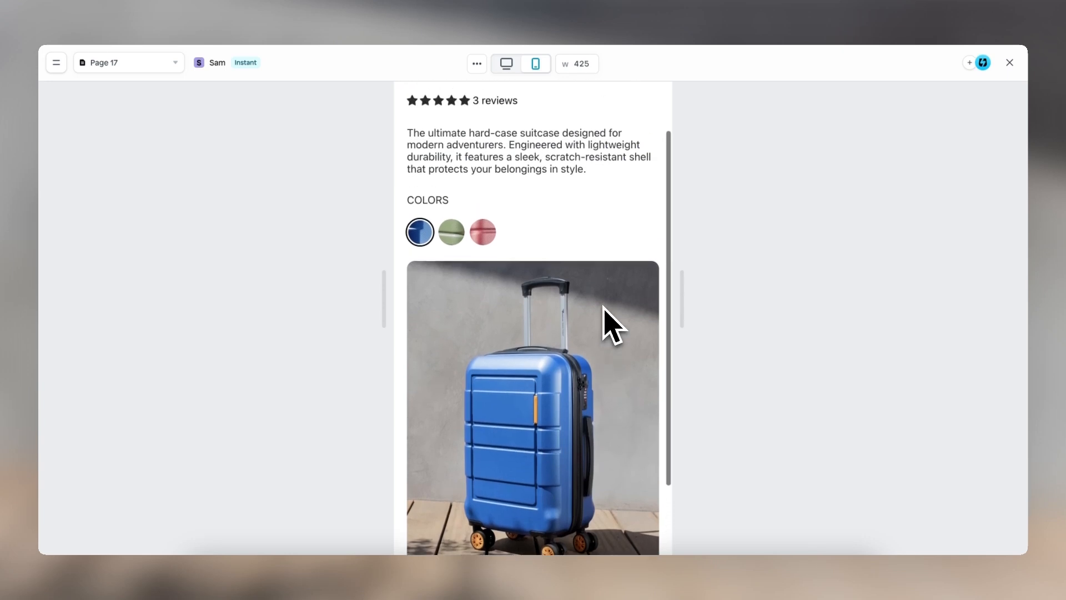
pyautogui.scroll(2, 604, 307)
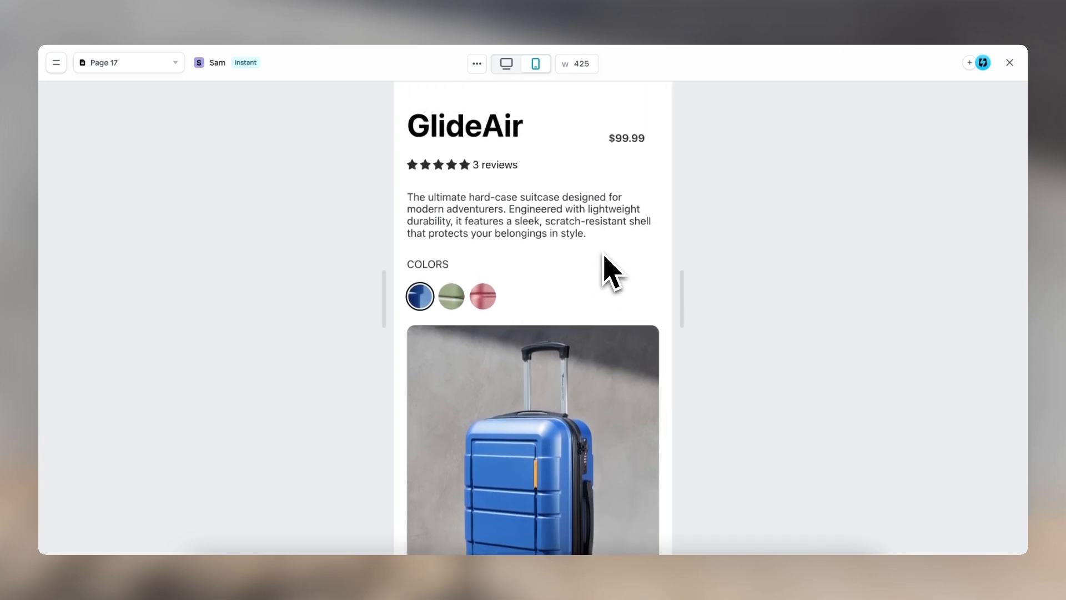
pyautogui.moveTo(677, 285); pyautogui.dragTo(649, 285)
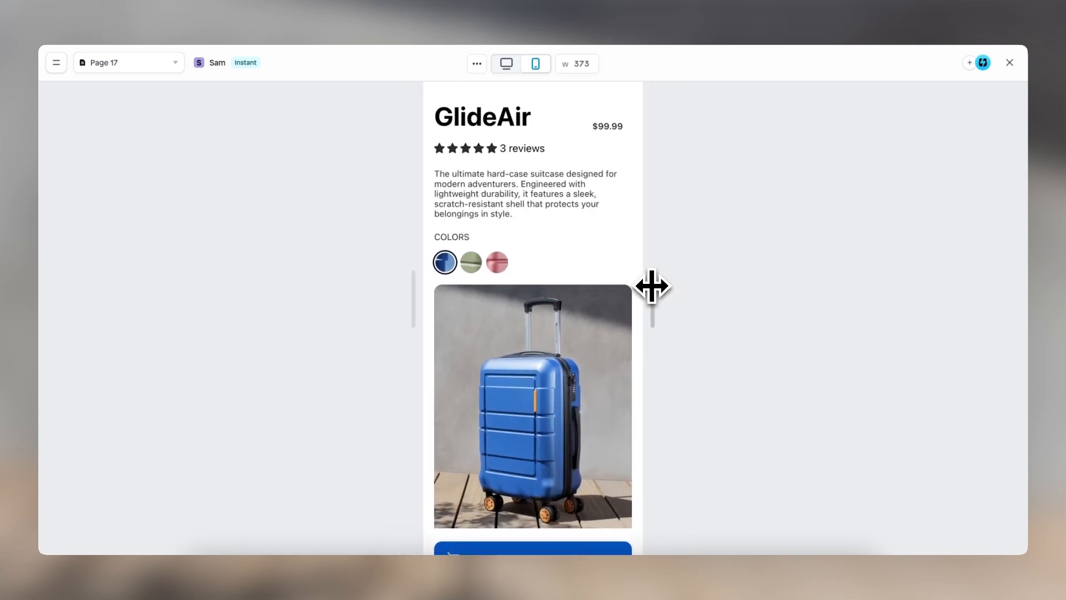
pyautogui.click(1009, 63)
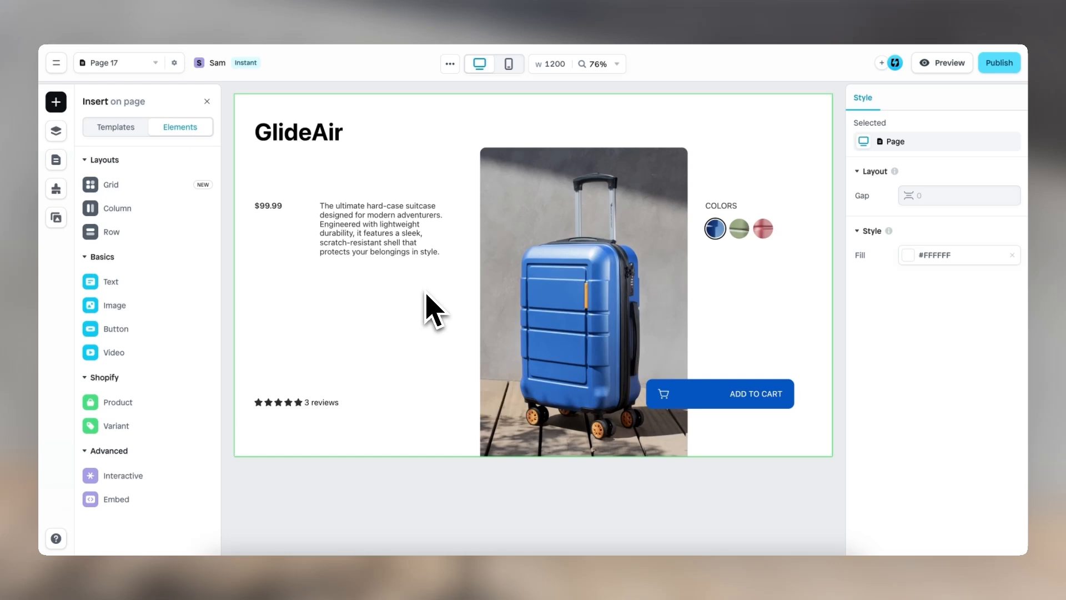
# Insert a Standard grid below the product section, and delete it.
pyautogui.moveTo(209, 190)
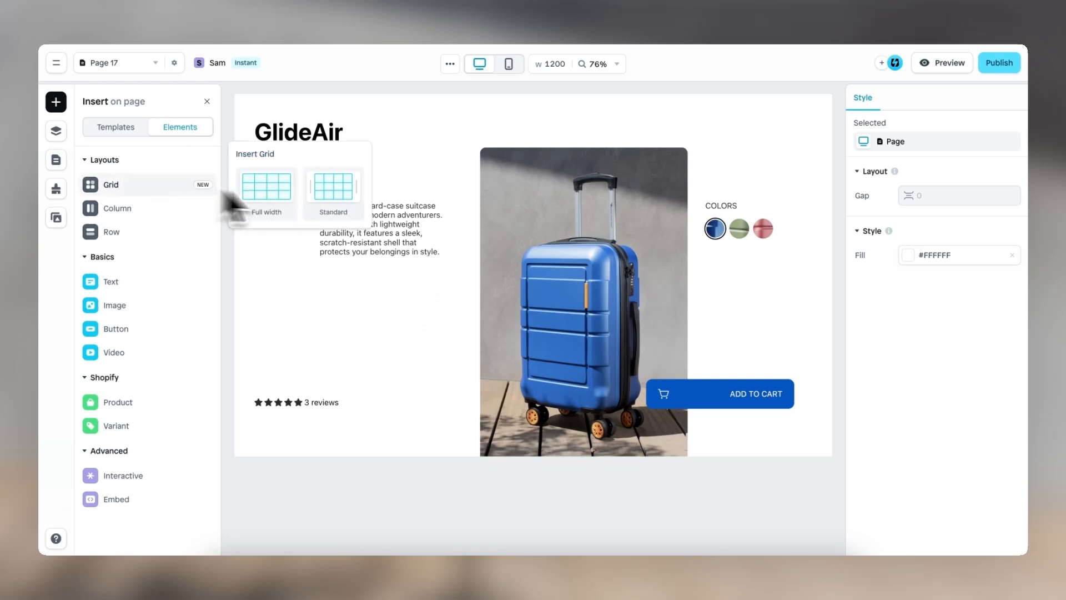
pyautogui.moveTo(352, 214); pyautogui.dragTo(413, 486)
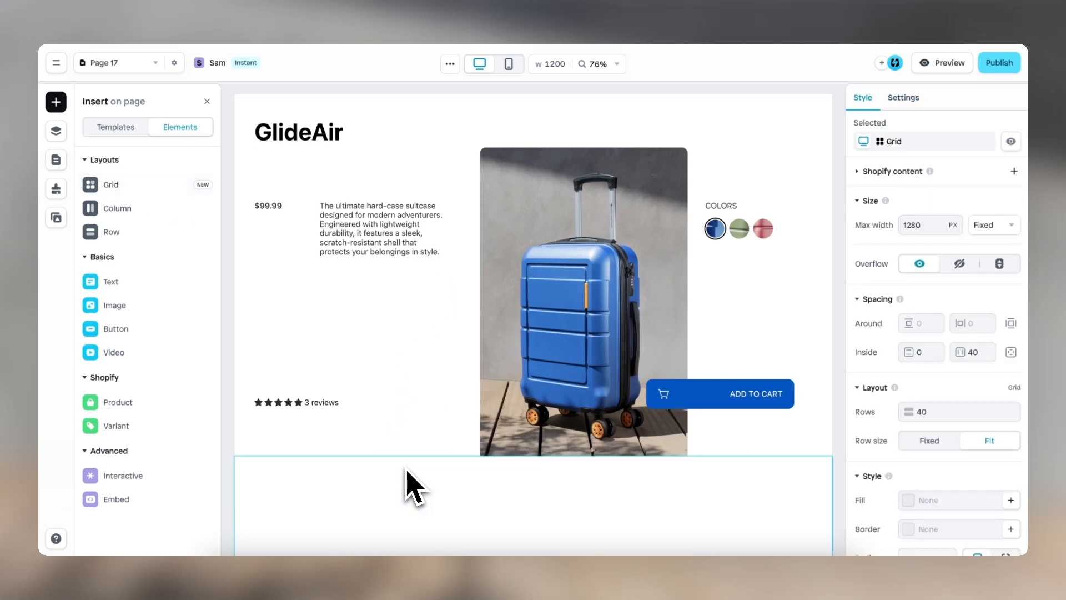
pyautogui.scroll(-4, 413, 485)
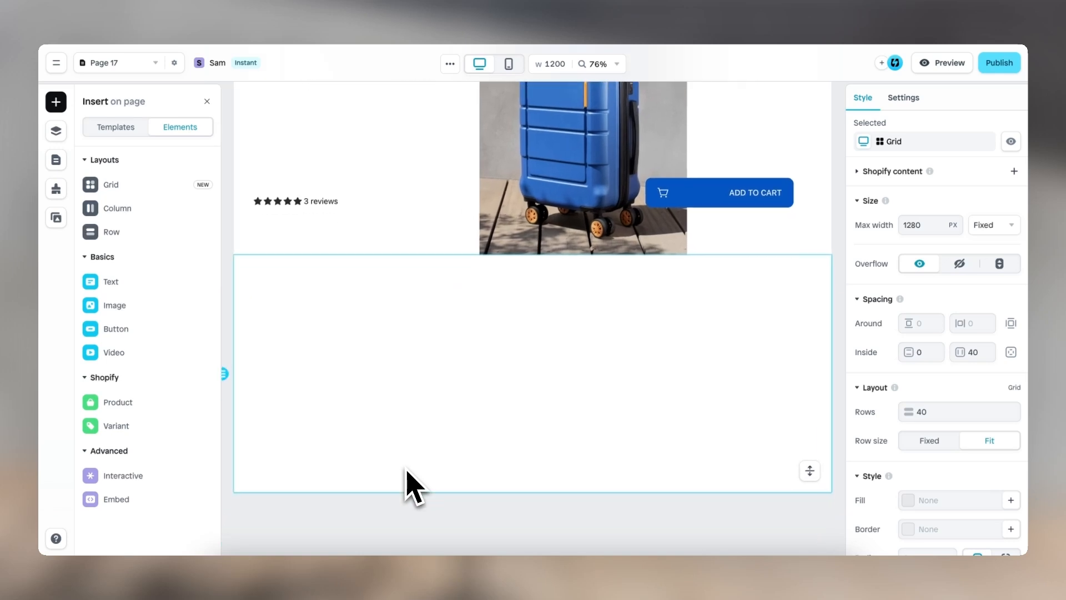
pyautogui.click(450, 410)
pyautogui.press('Delete')
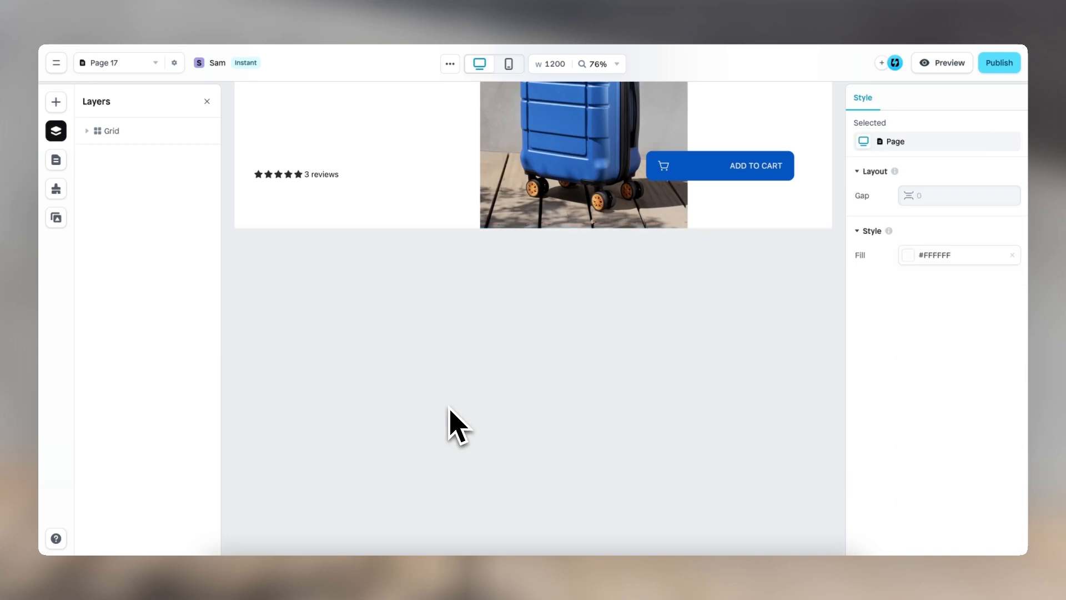
pyautogui.scroll(5, 450, 410)
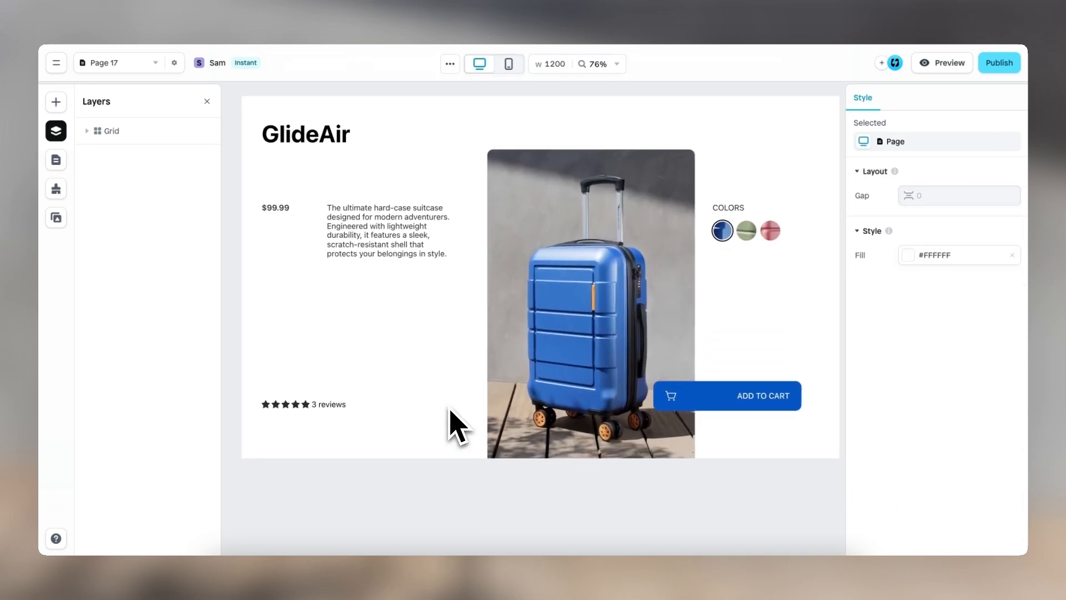
# Insert the grid-based Quote section from the Template Library below the product section.
pyautogui.click(56, 102)
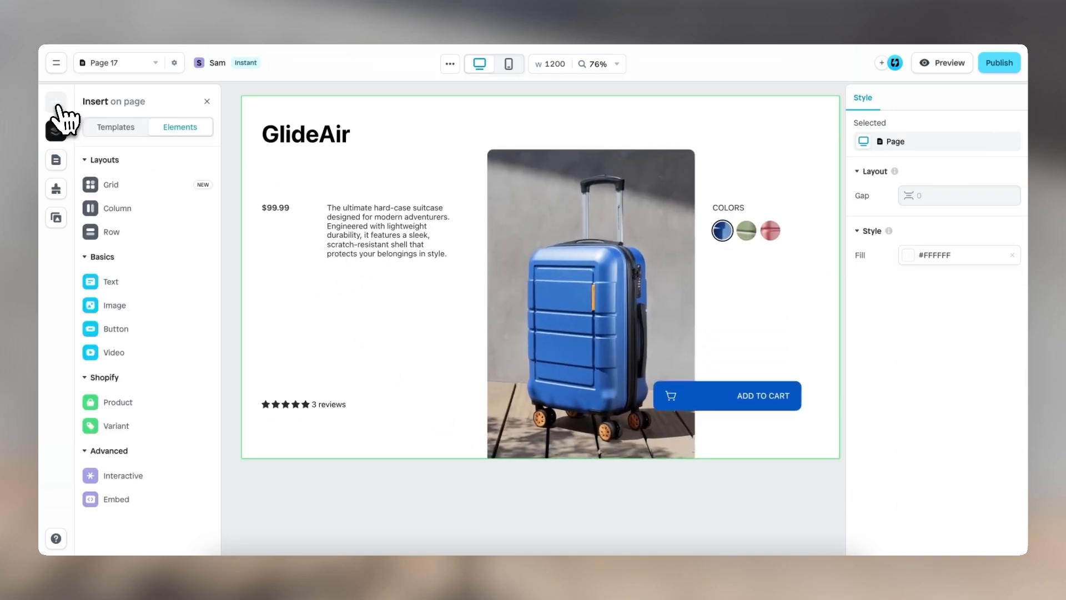
pyautogui.click(114, 128)
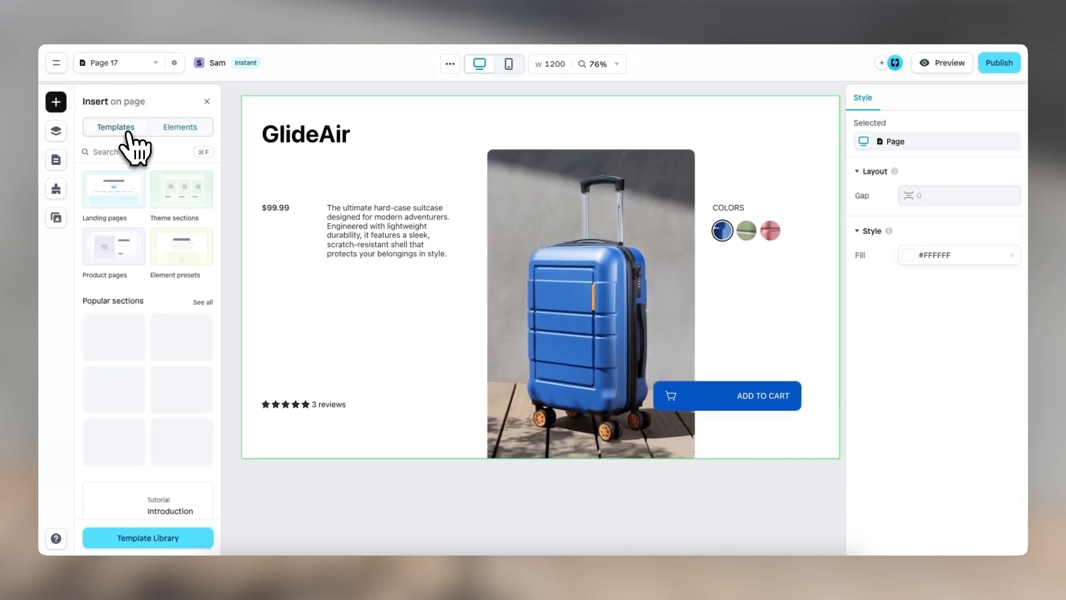
pyautogui.click(179, 540)
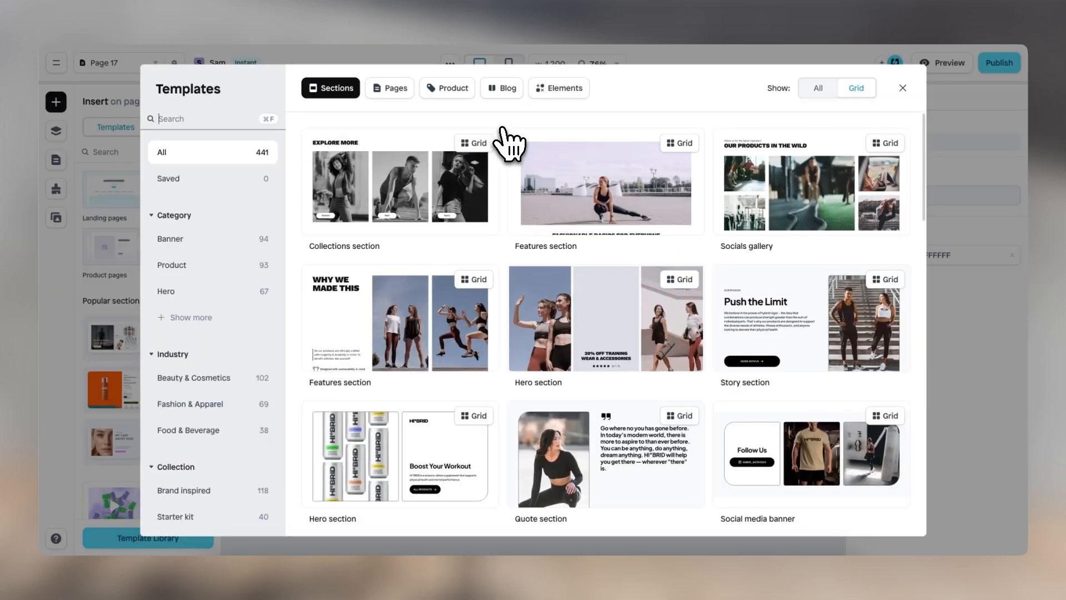
pyautogui.scroll(-1, 513, 326)
pyautogui.scroll(-3, 512, 326)
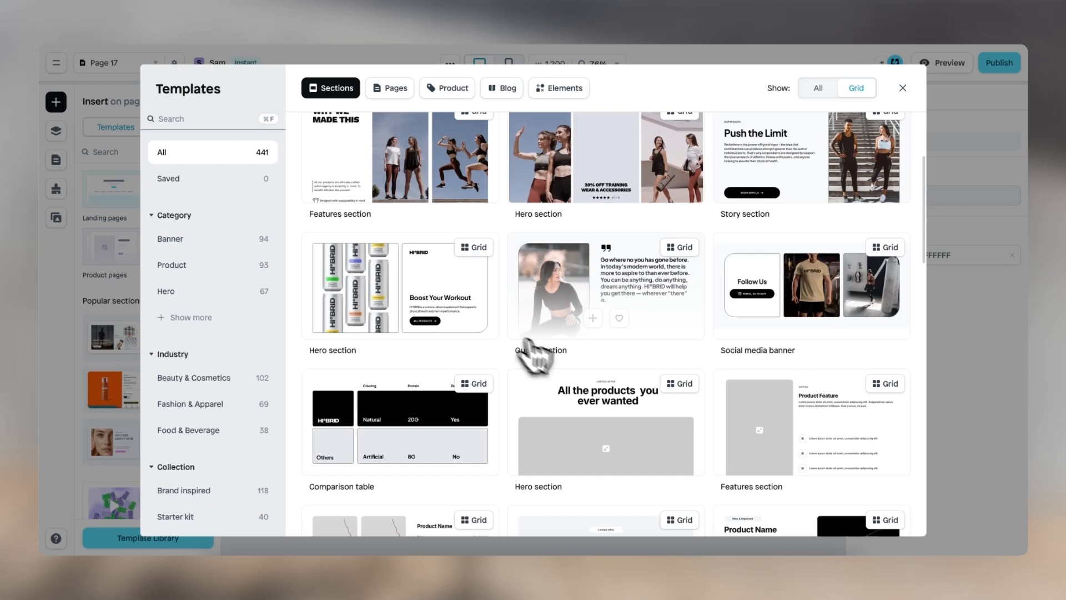
pyautogui.click(593, 313)
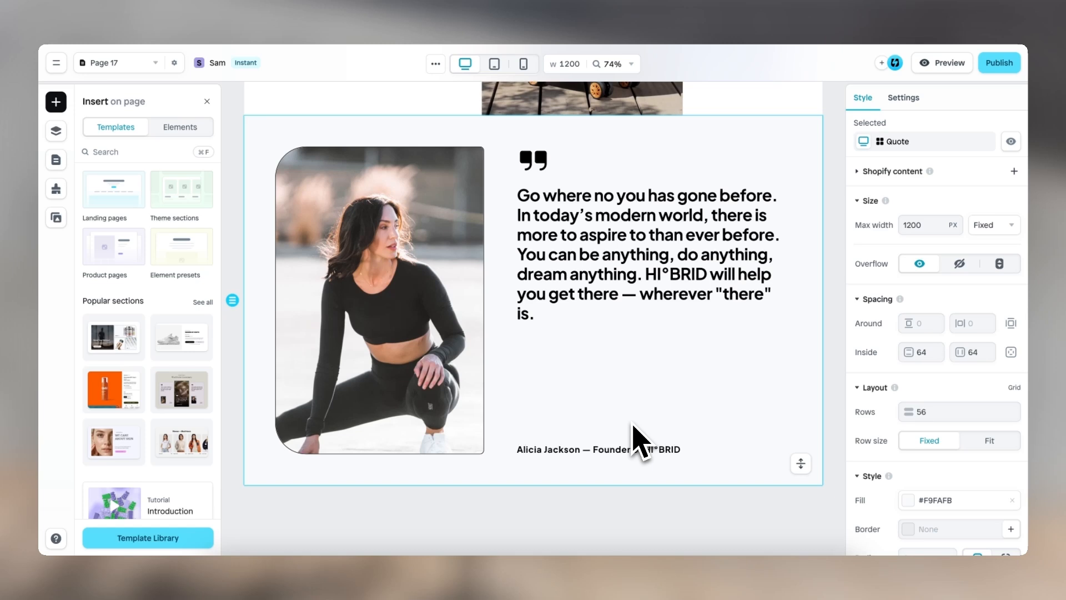
# Delete the inserted Quote section and return to the product grid.
pyautogui.click(632, 424)
pyautogui.press('Delete')
pyautogui.scroll(5, 632, 424)
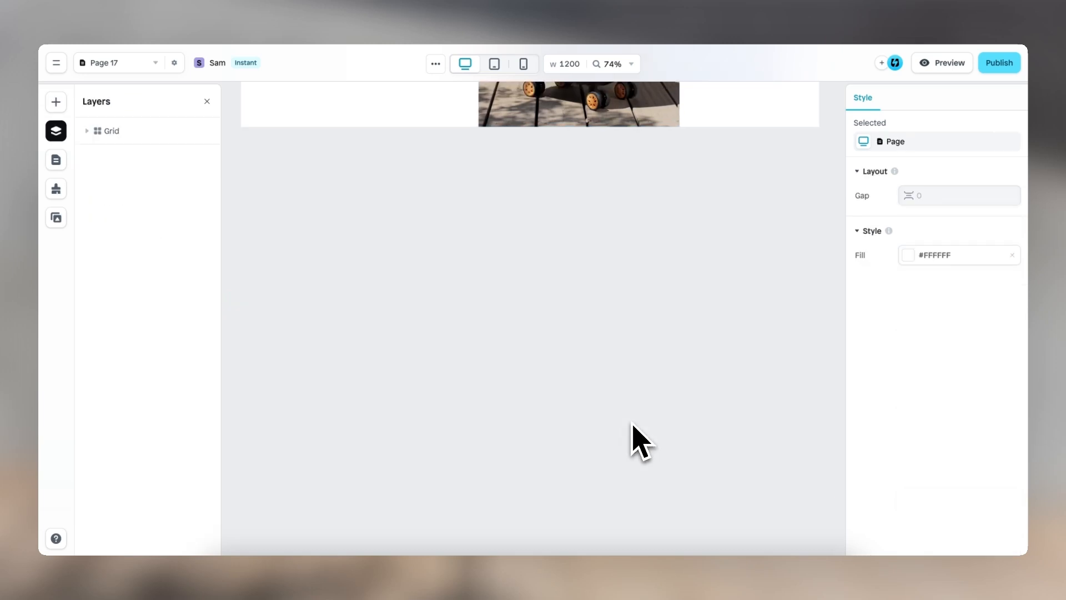
pyautogui.scroll(2, 632, 424)
pyautogui.scroll(-1, 632, 424)
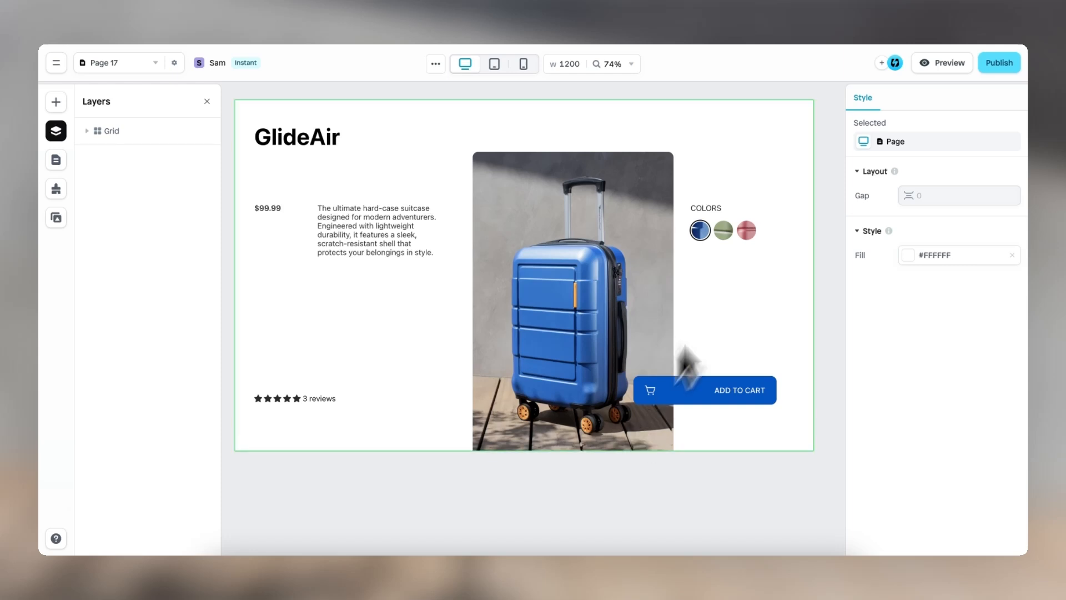
# Save the whole GlideAir product grid as a reusable section.
pyautogui.click(774, 183)
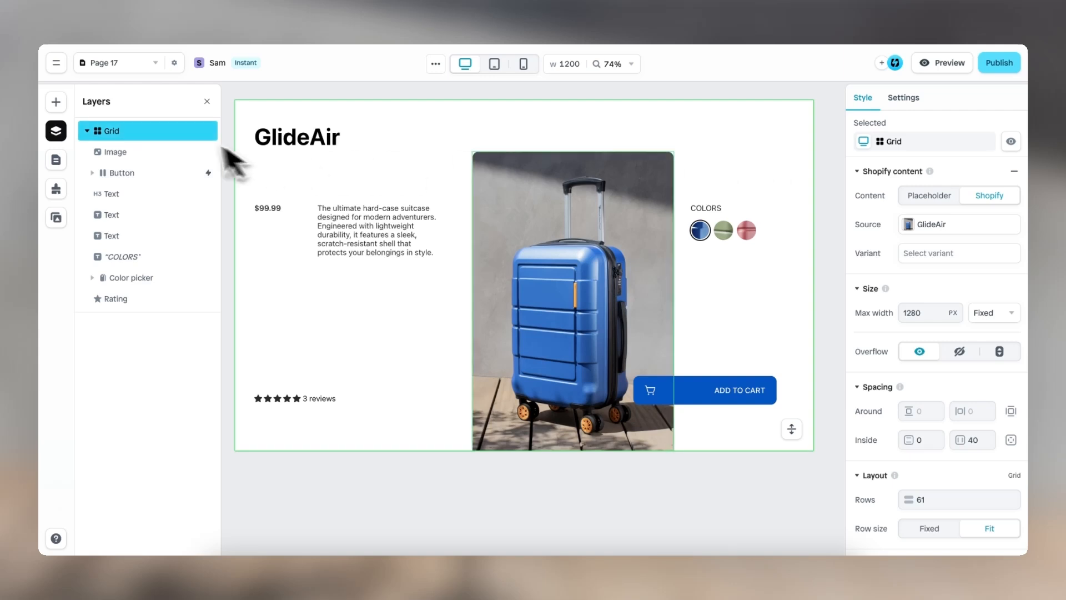
pyautogui.rightClick(745, 153)
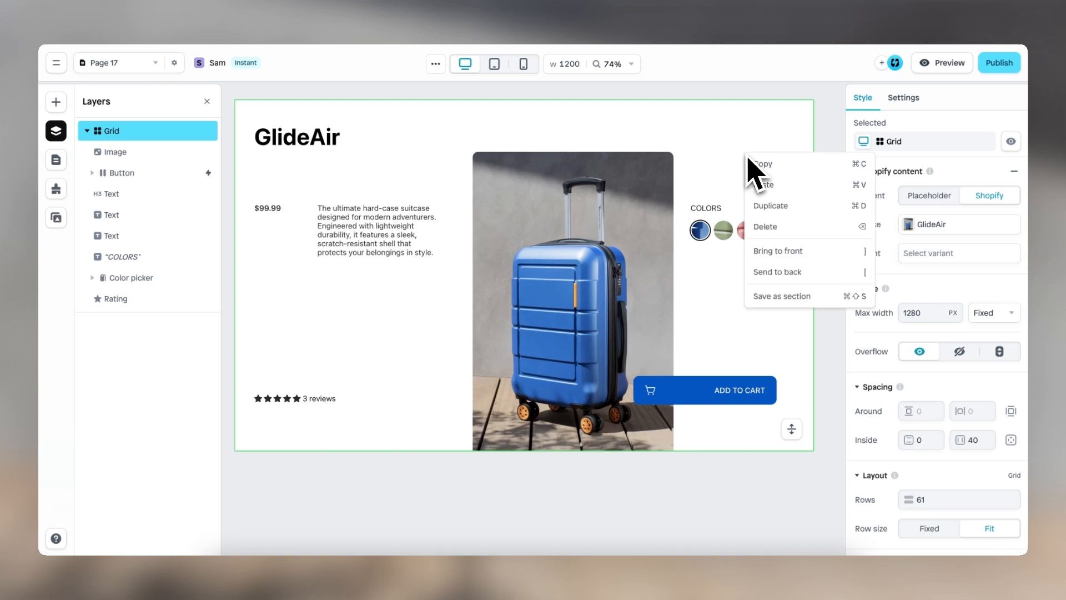
pyautogui.click(808, 297)
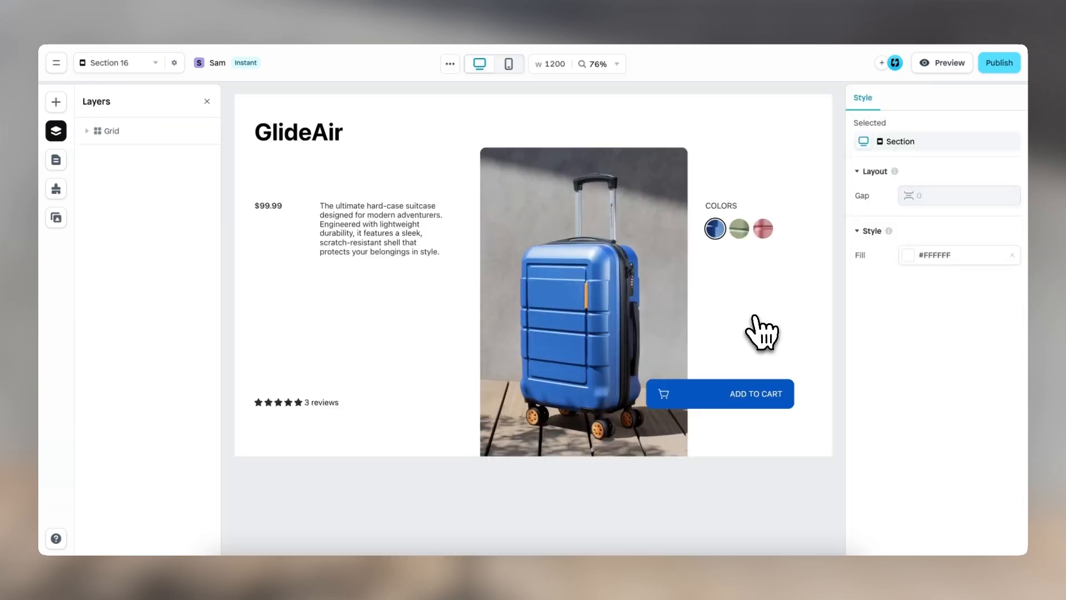
# Rename Section 16 as Grid 101 in its section settings, and publish it.
pyautogui.click(56, 102)
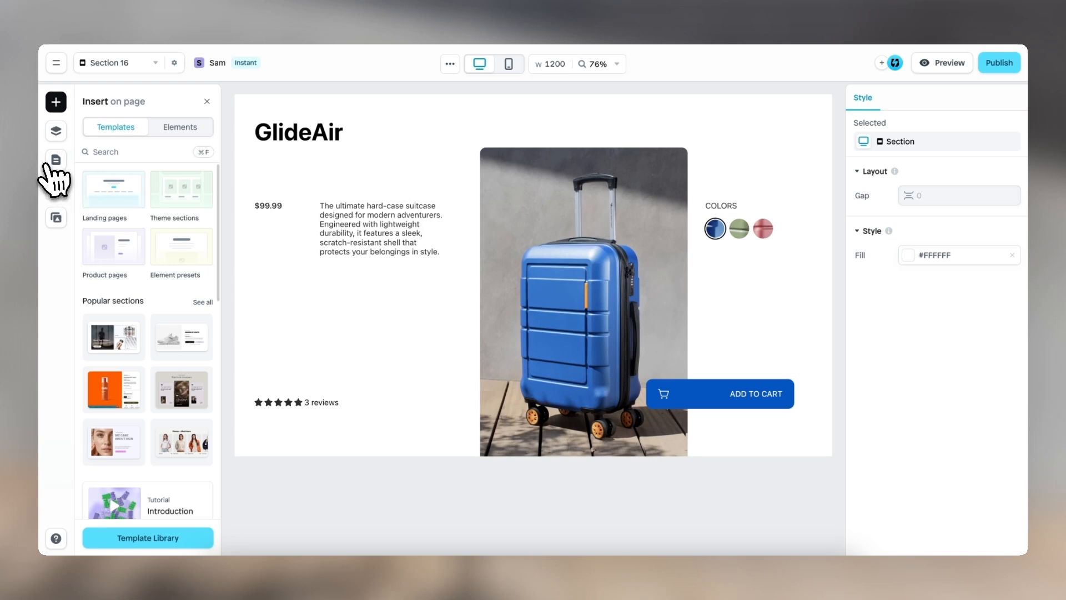
pyautogui.click(56, 160)
pyautogui.scroll(-10, 166, 344)
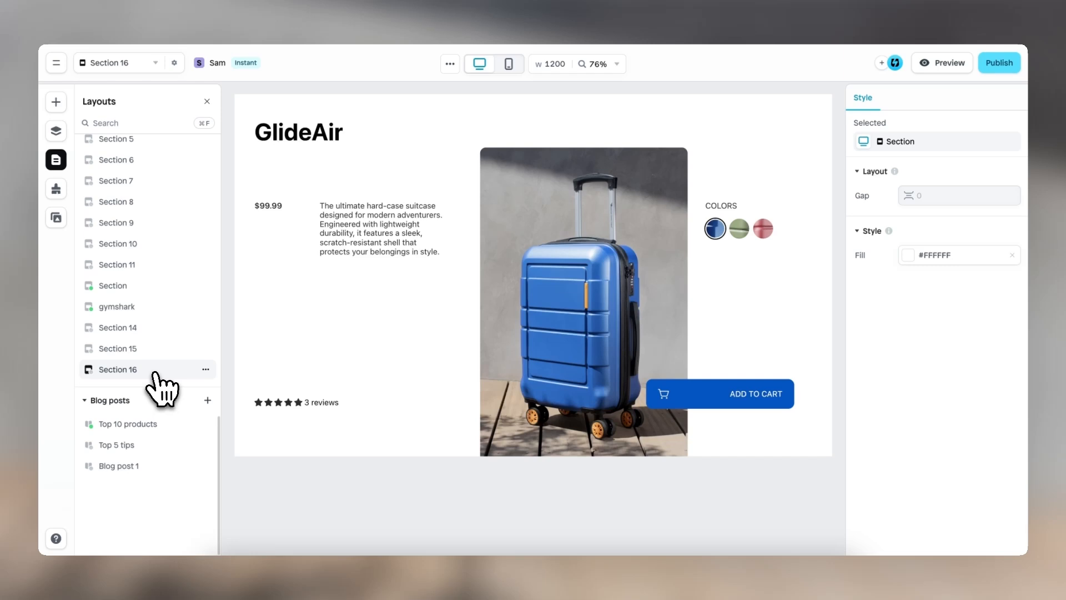
pyautogui.click(205, 370)
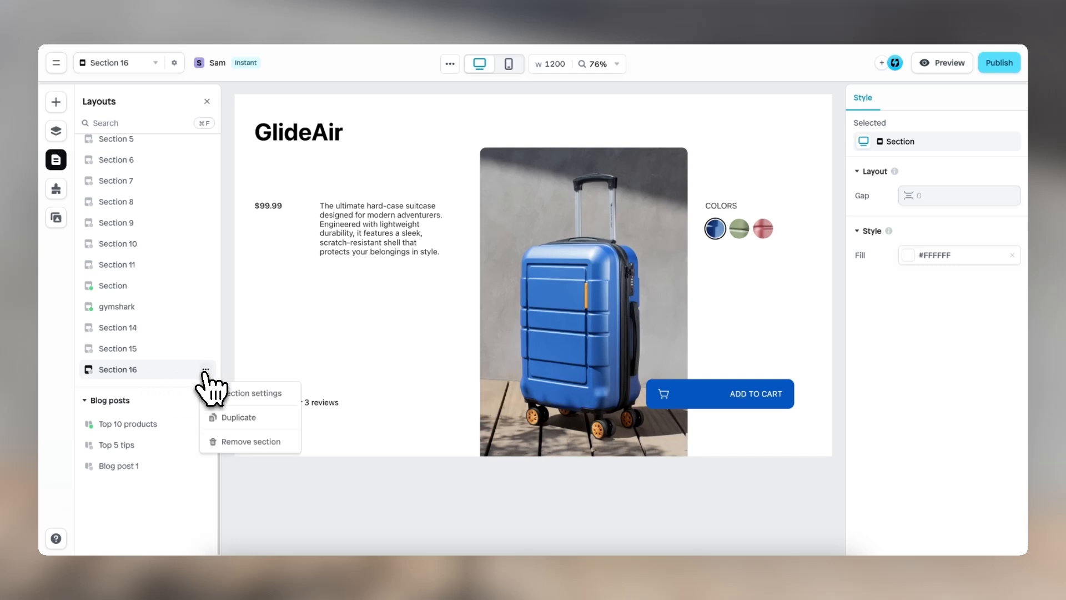
pyautogui.click(258, 393)
pyautogui.tripleClick(314, 181)
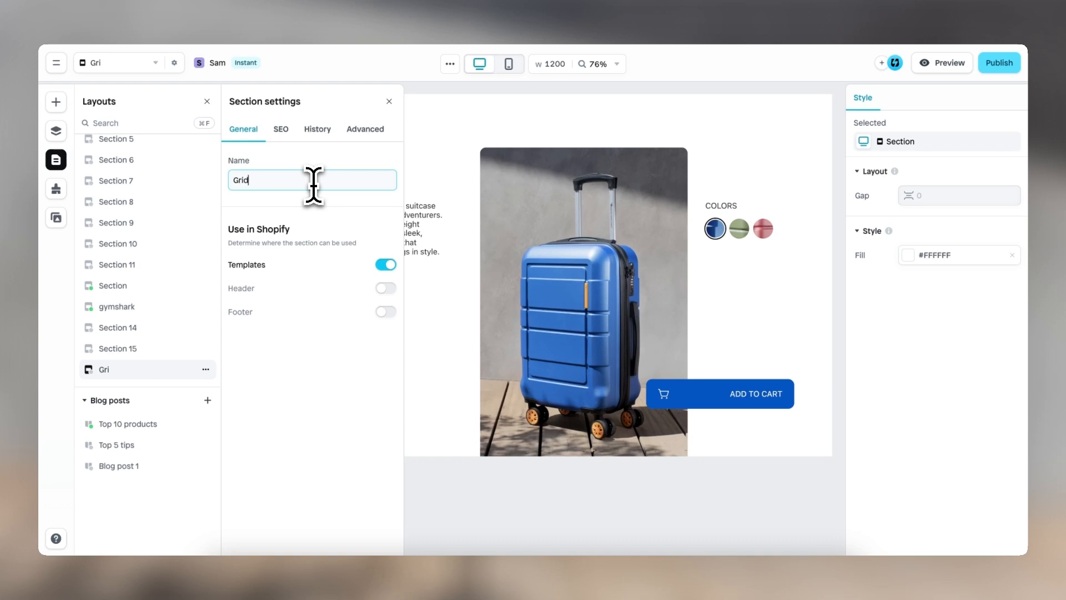
pyautogui.click(483, 116)
pyautogui.click(1011, 66)
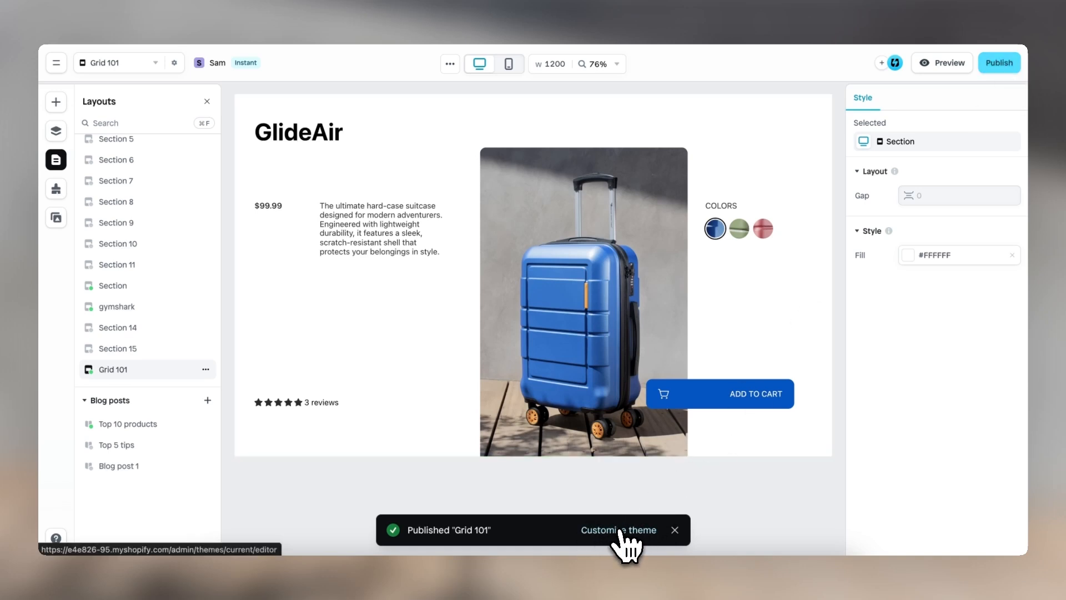
# Switch to the Shopify theme editor and add the Grid 101 section to the home page template.
pyautogui.click(620, 531)
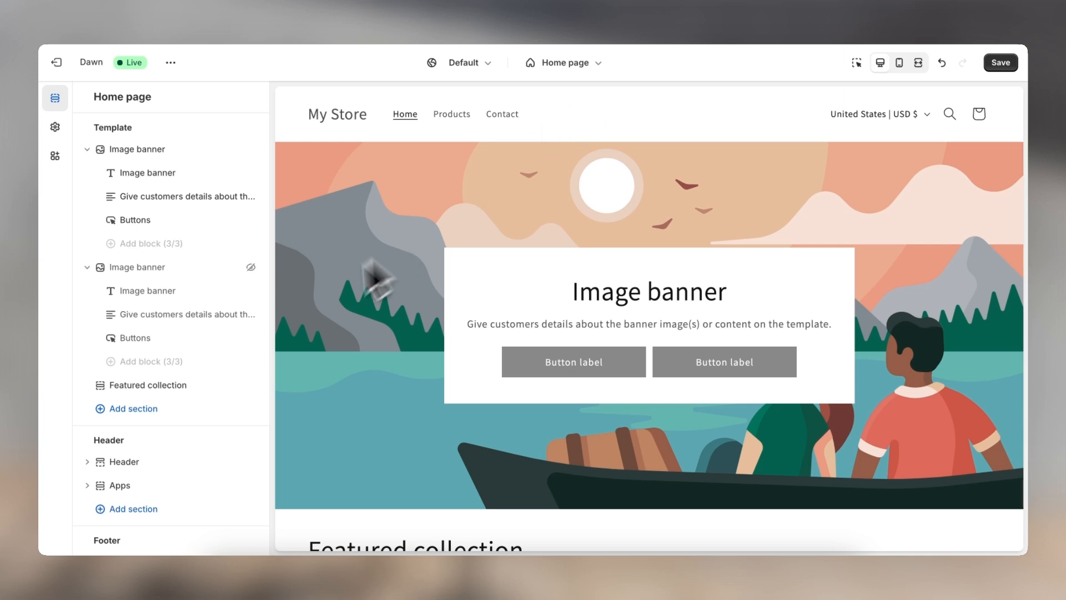
pyautogui.click(187, 411)
pyautogui.write('grid 101')
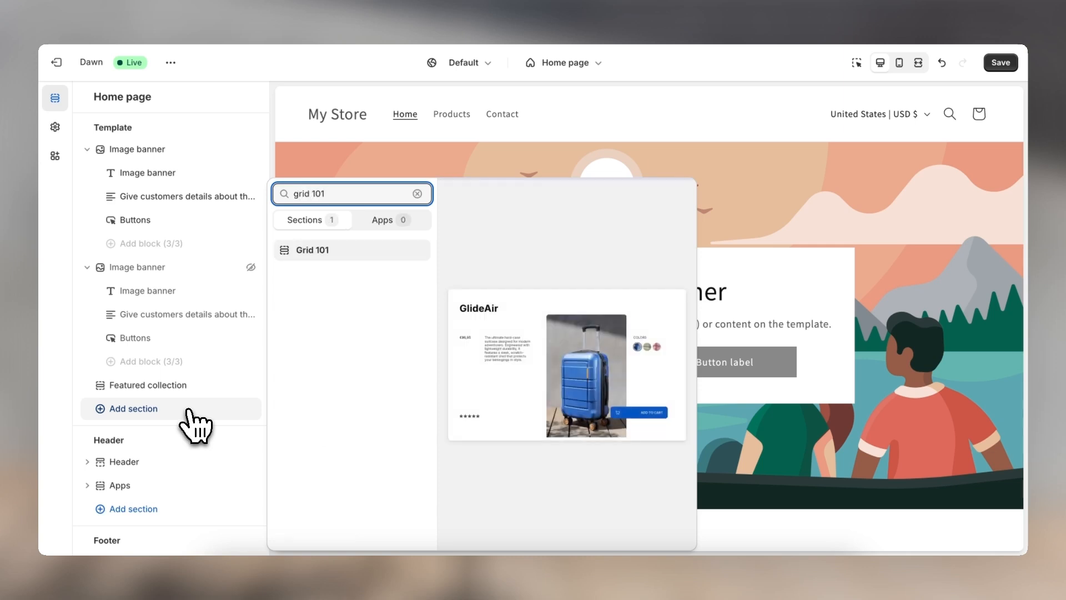
pyautogui.click(344, 251)
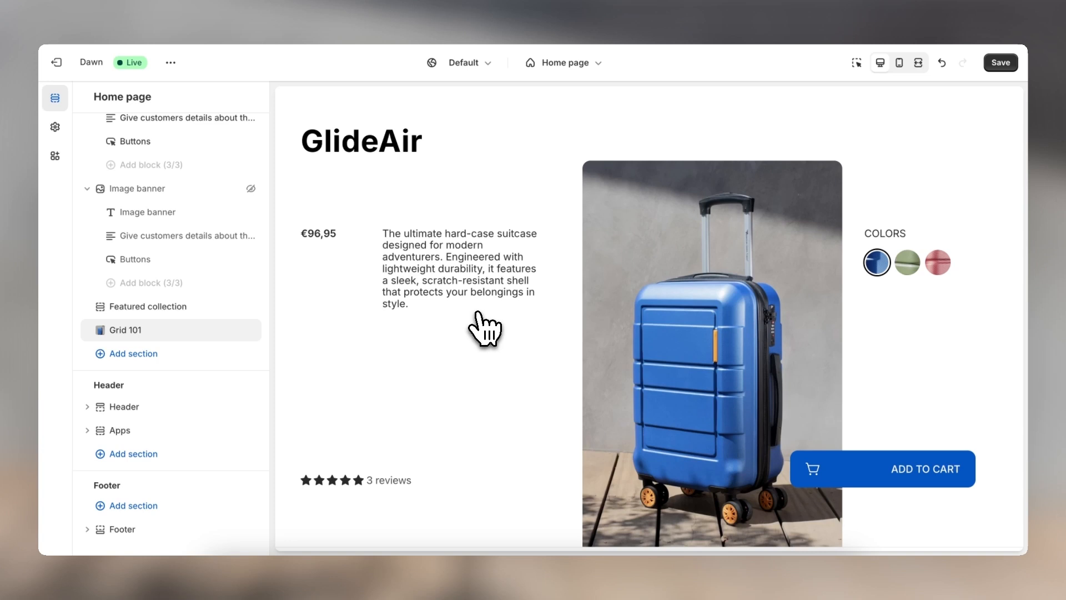
# Try the green, red and blue color options in the added section, and check its layout in the mobile view.
pyautogui.click(907, 262)
pyautogui.click(937, 263)
pyautogui.click(877, 262)
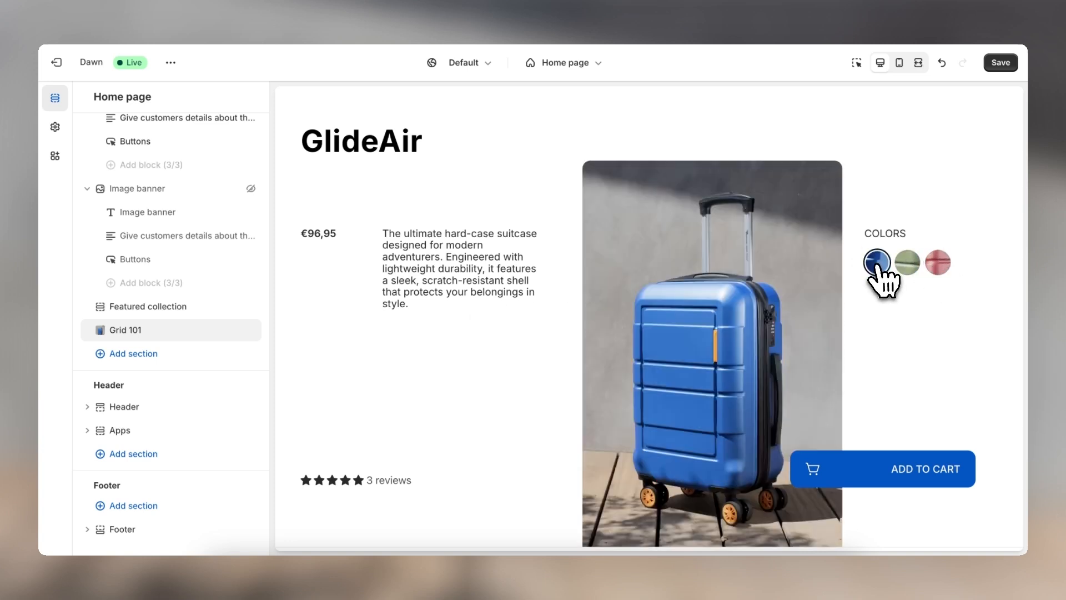
pyautogui.click(899, 63)
pyautogui.scroll(5, 716, 256)
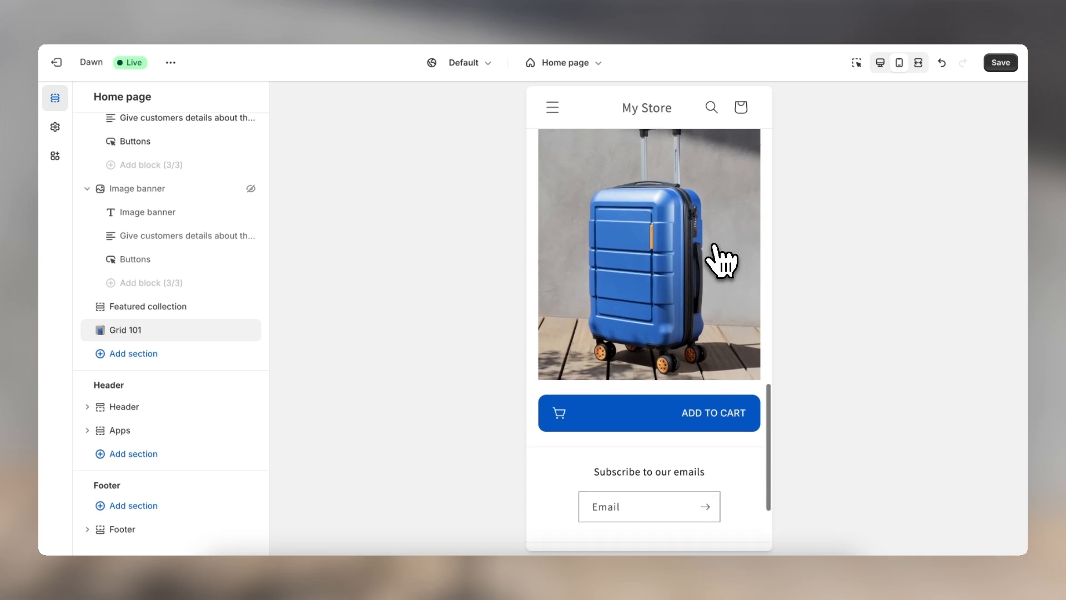
pyautogui.scroll(1, 720, 261)
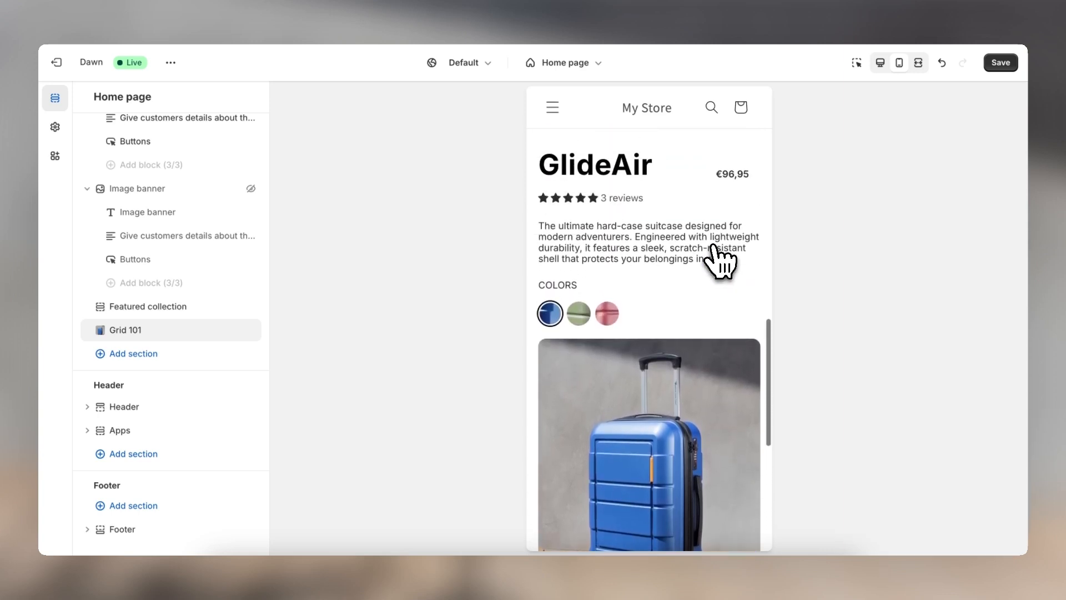